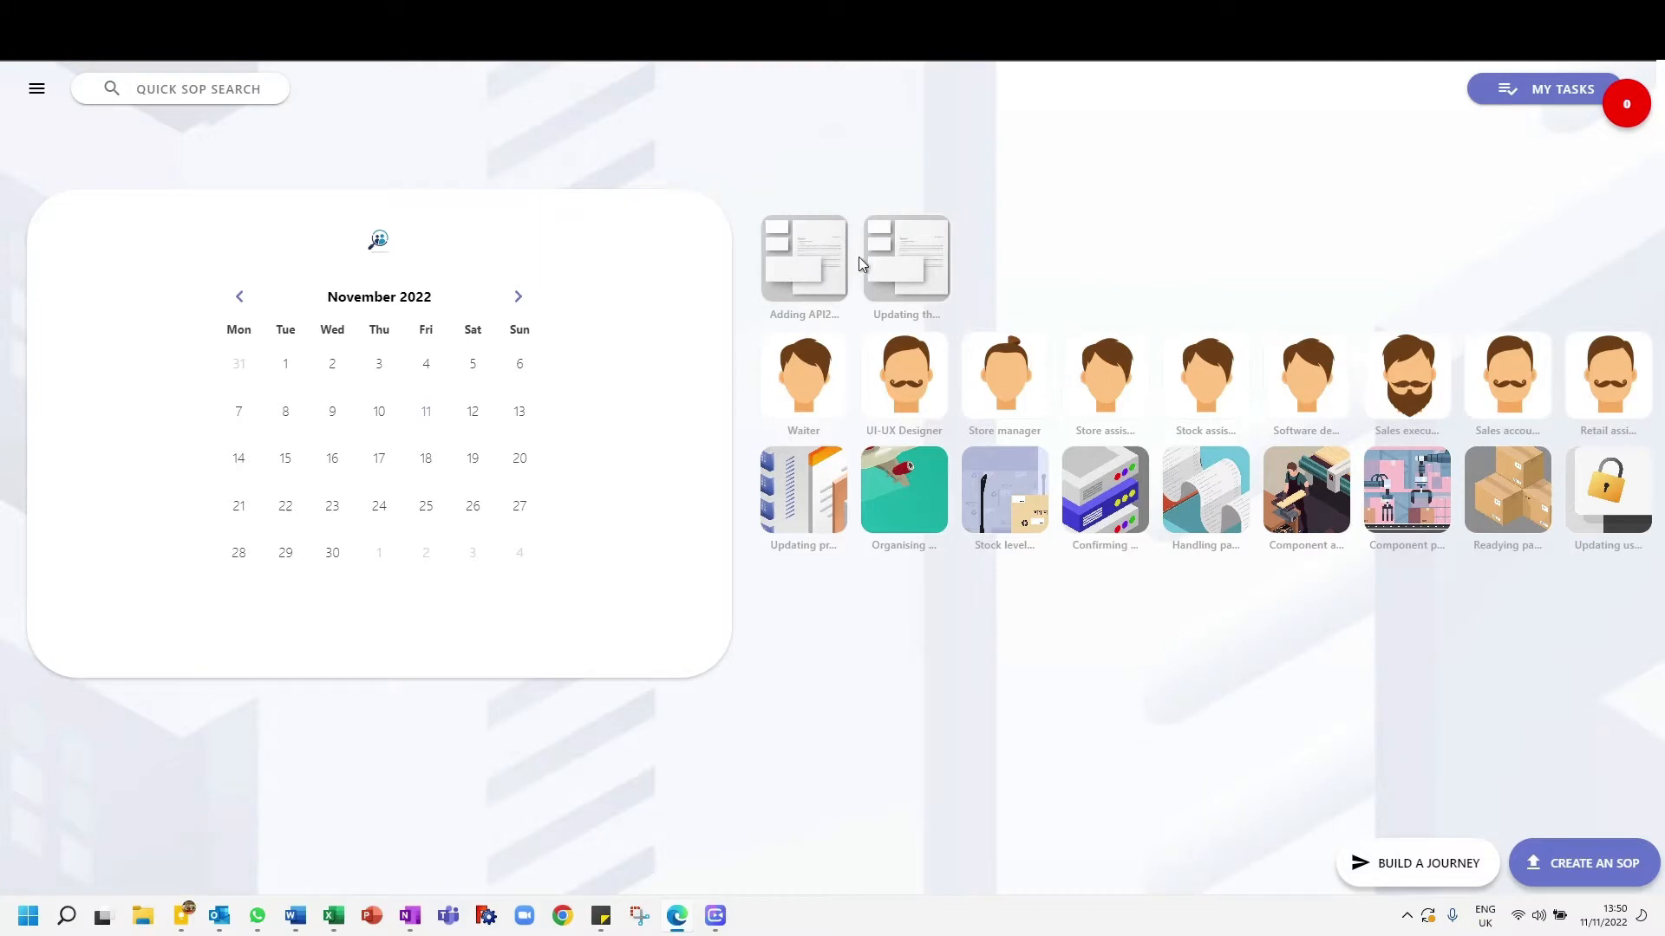
- Open the learning content upload form to view it, dismiss it and close the navigation menu
click(36, 89)
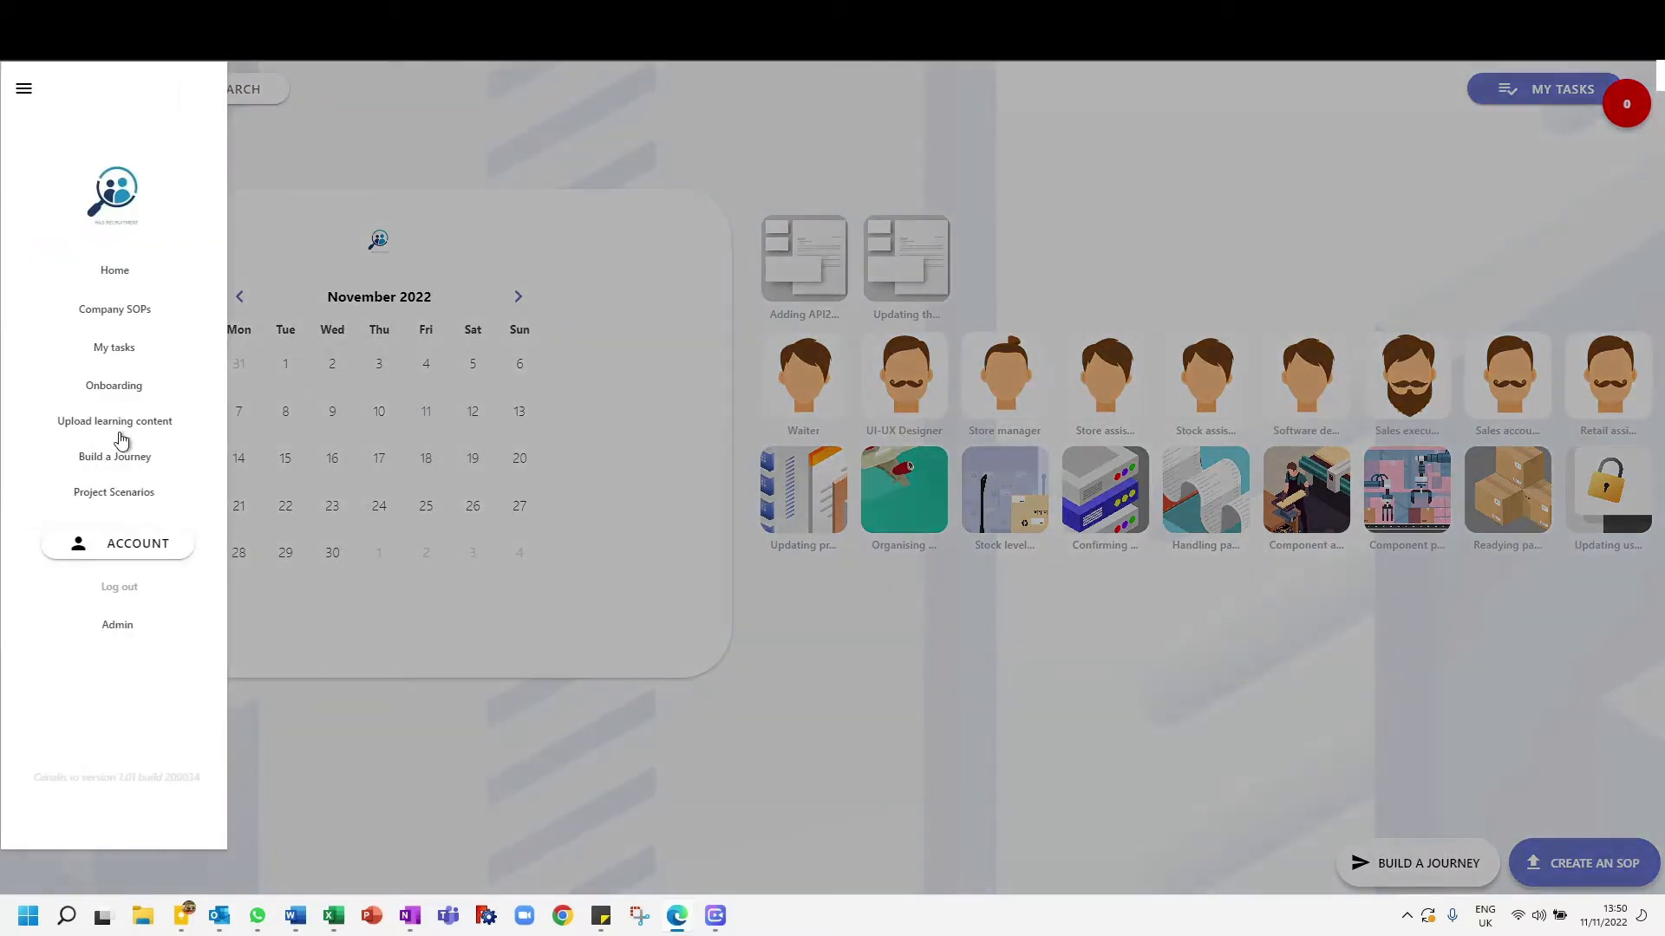
click(122, 424)
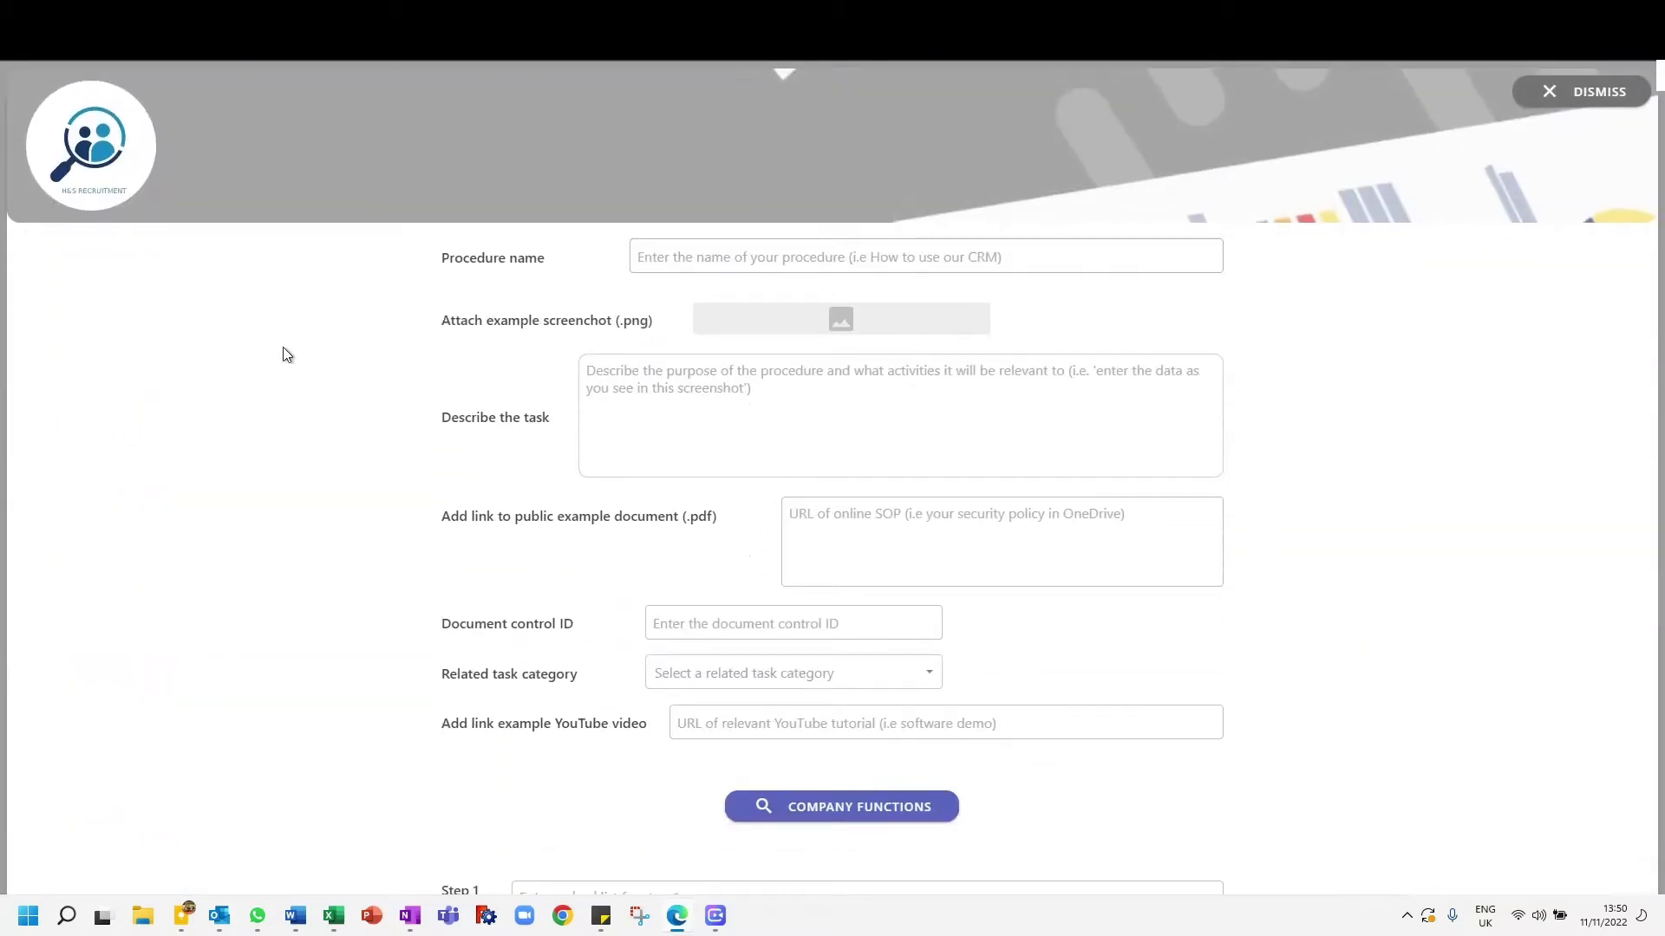
click(1617, 90)
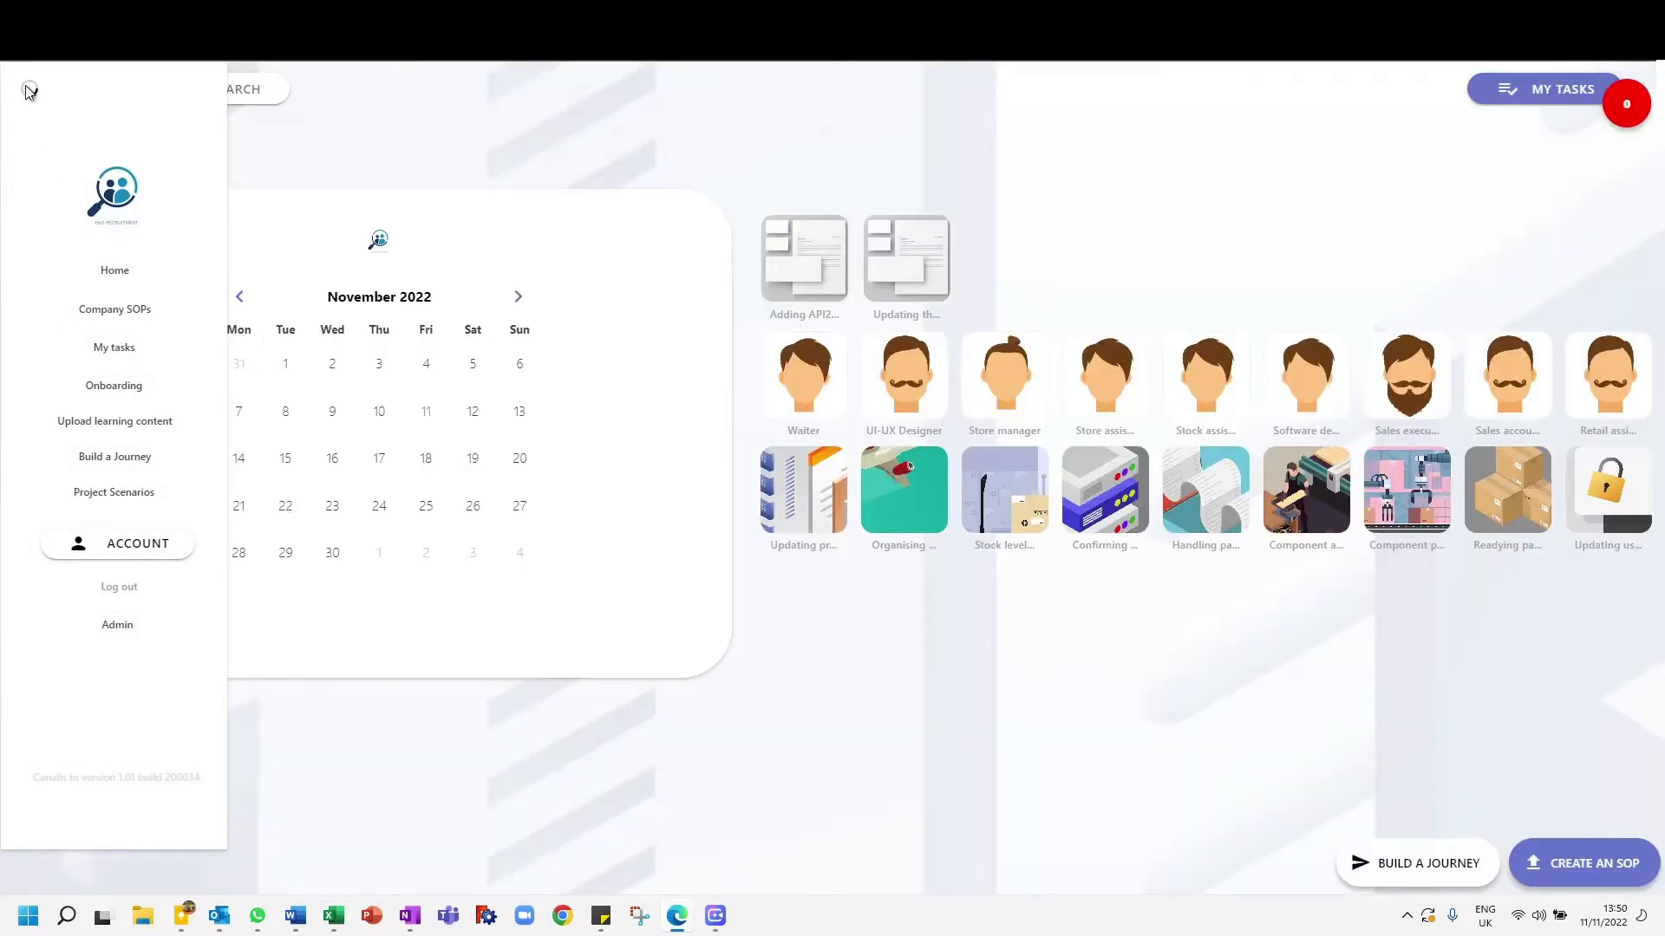
click(24, 89)
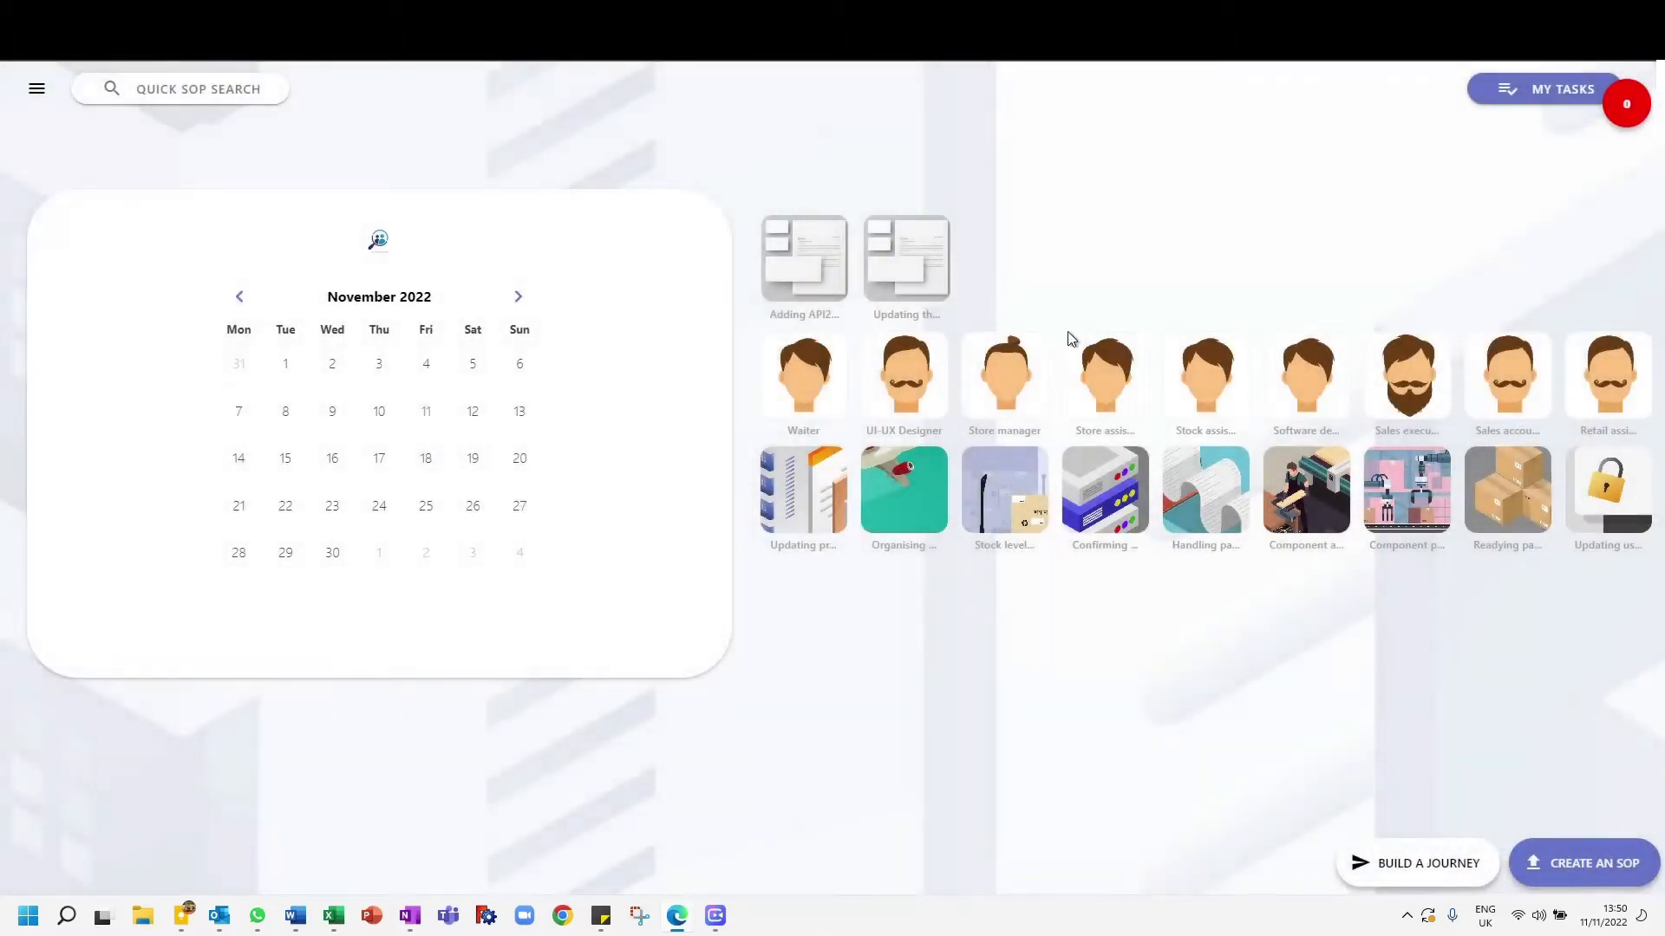
- Open a new SOP form and examine its fields, from the procedure name to the Step 10 checklist and save option
click(1589, 860)
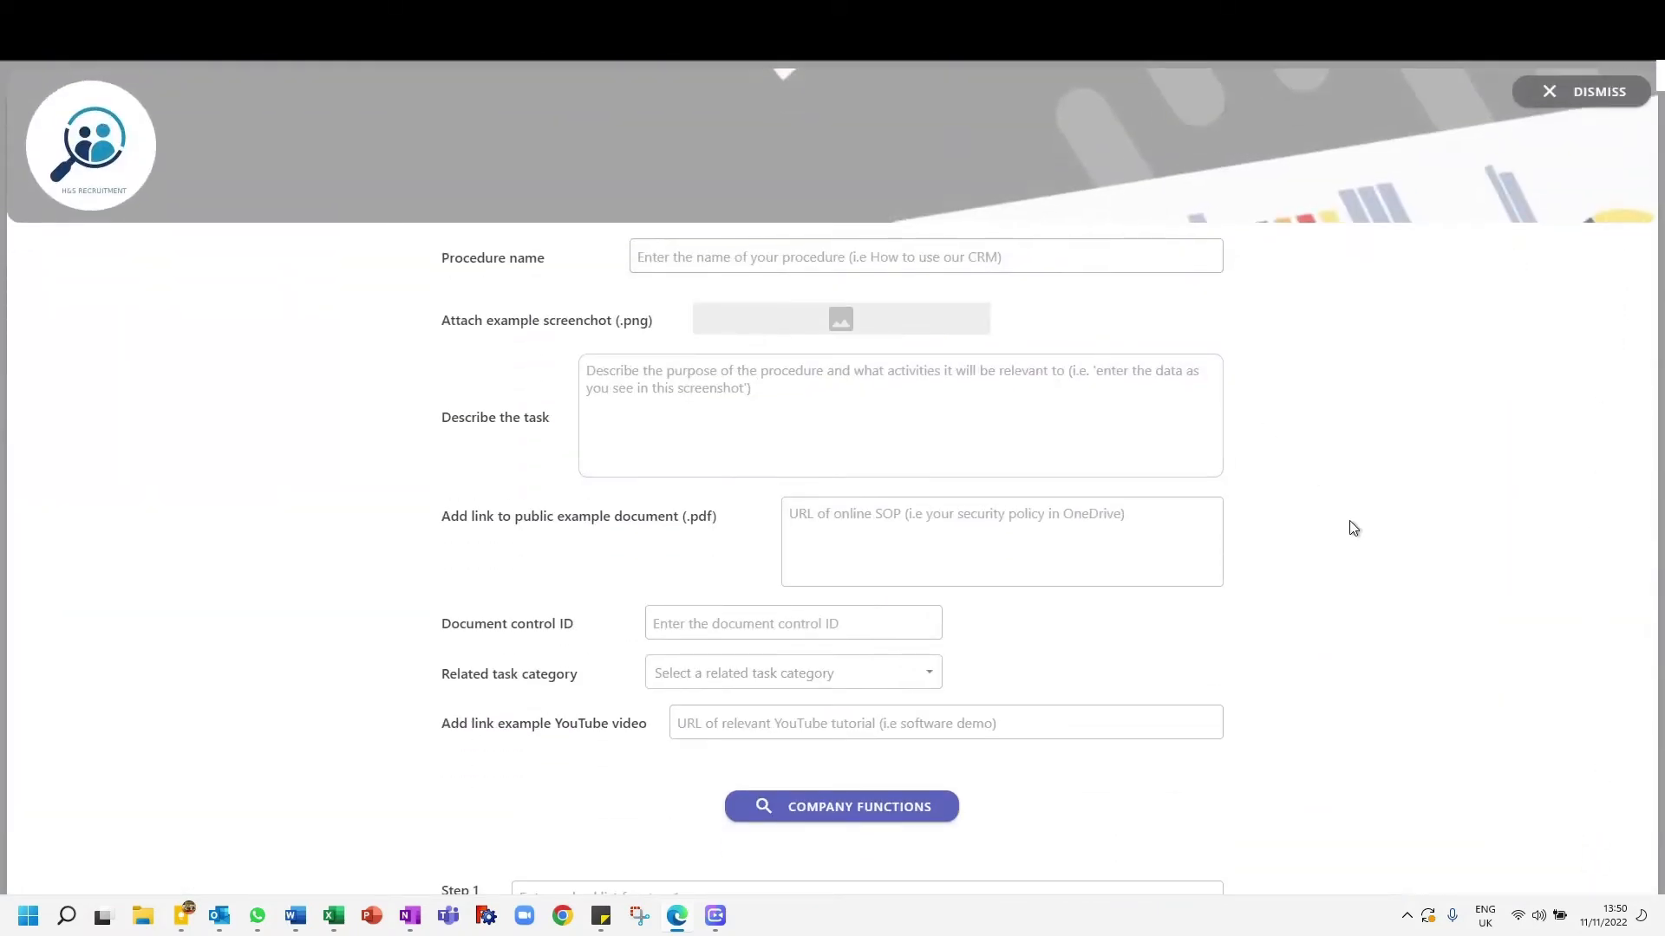
scroll(1353, 528, down, 14)
scroll(1357, 531, up, 9)
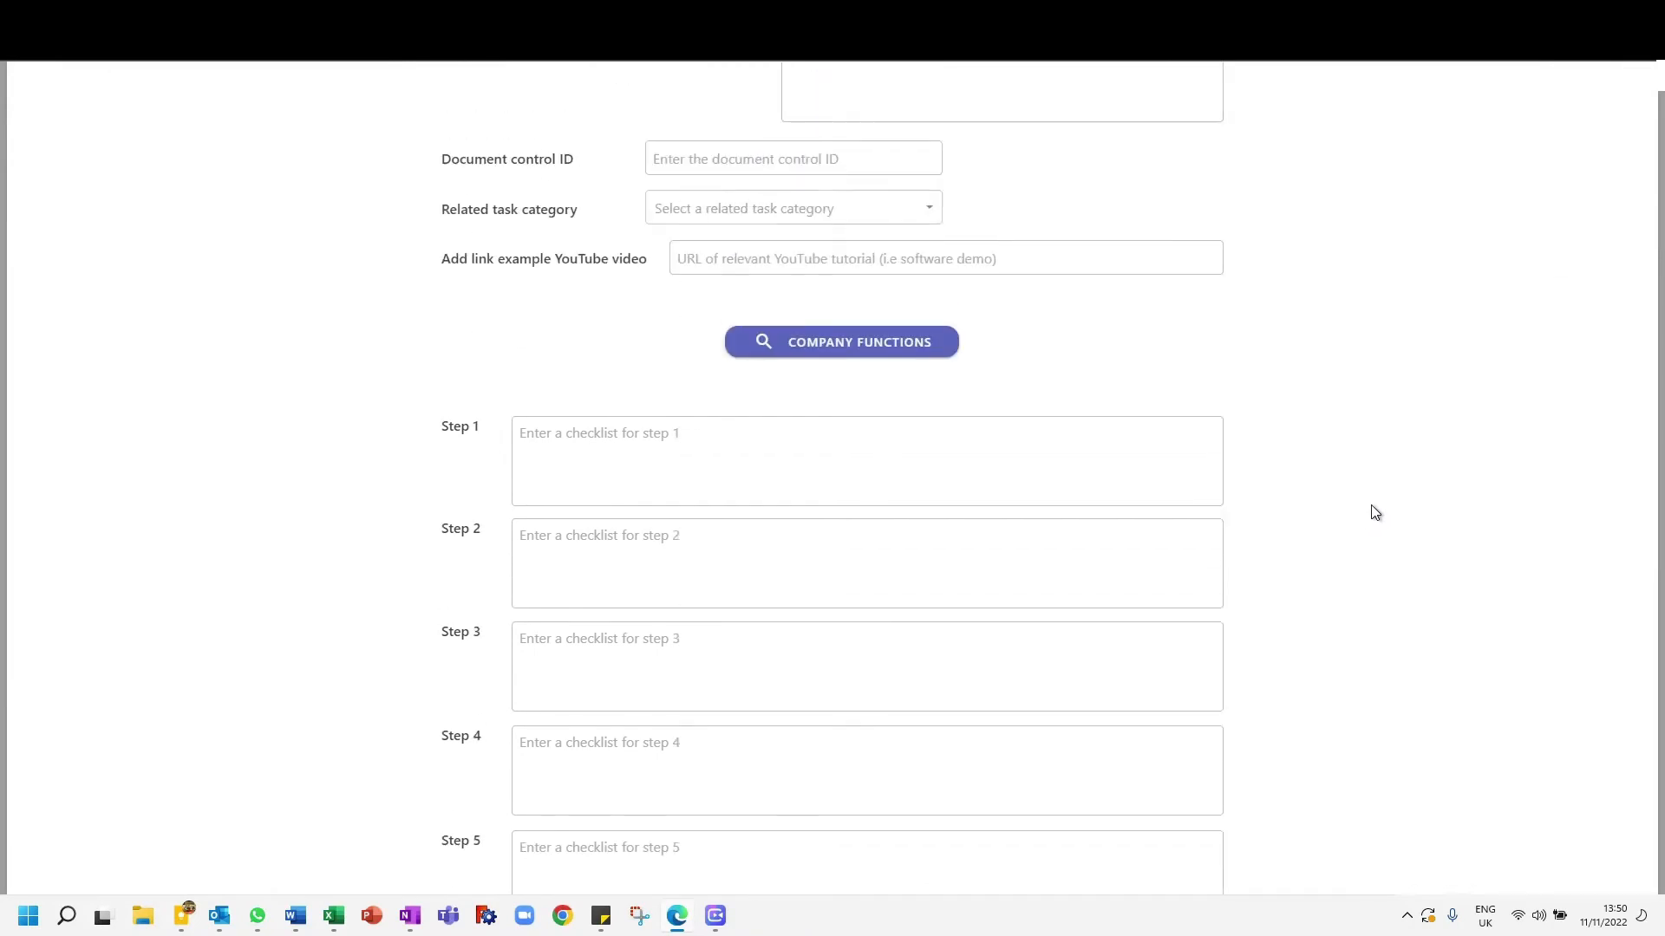
scroll(1375, 511, up, 5)
scroll(1377, 542, down, 4)
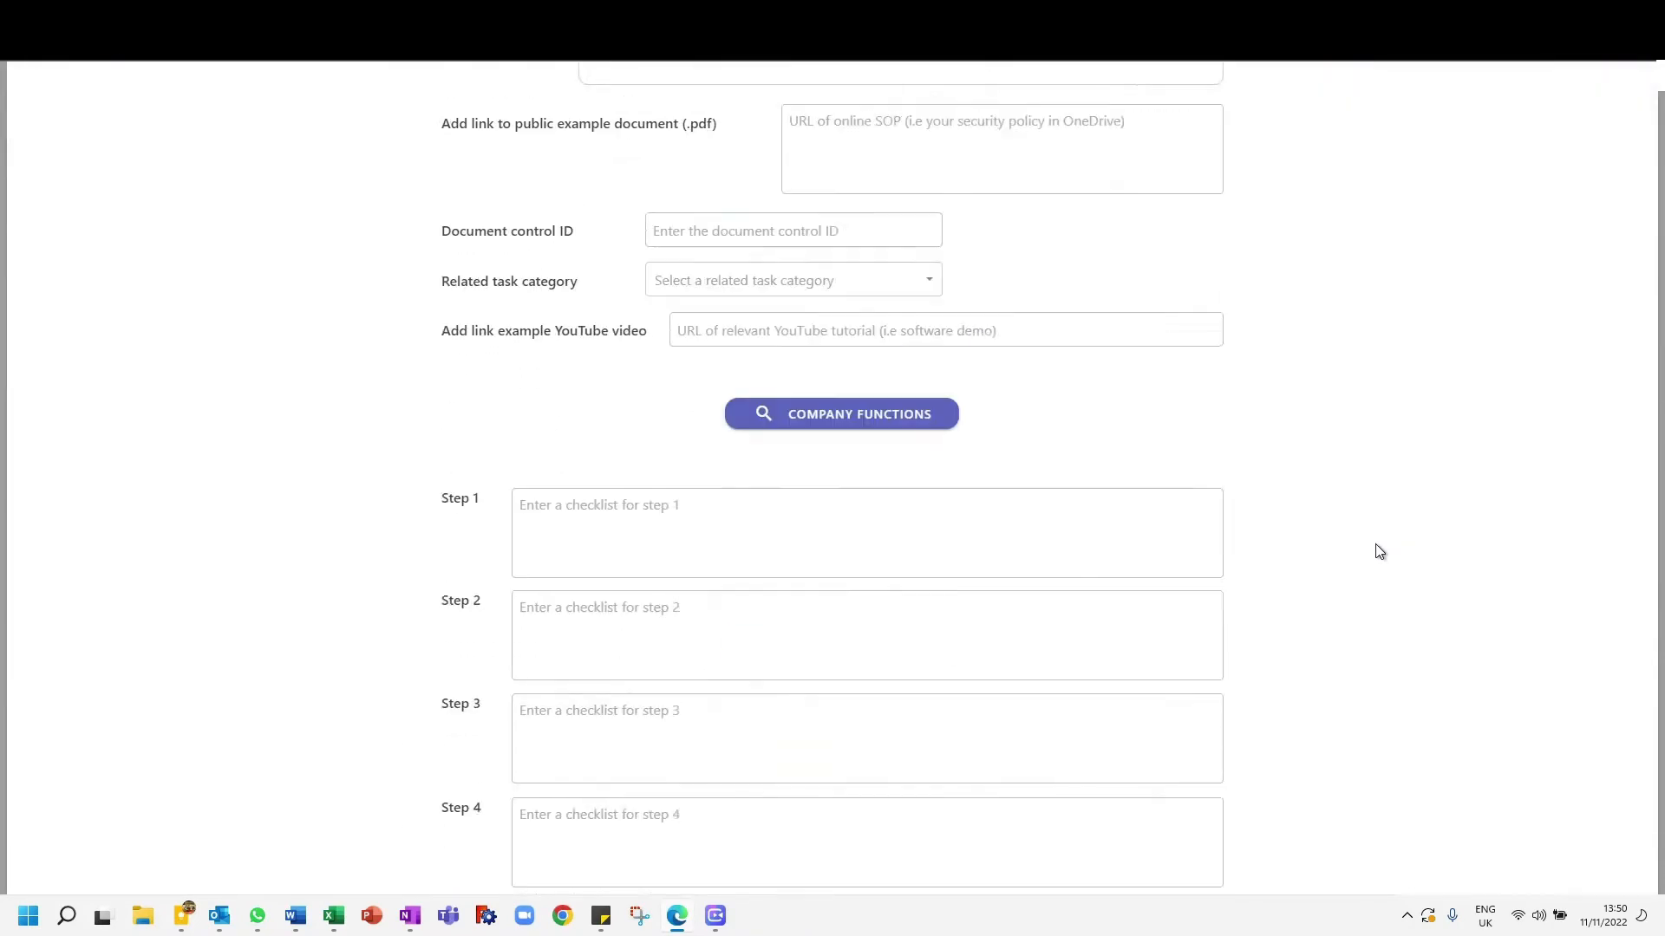
scroll(1375, 517, down, 2)
scroll(1372, 507, down, 5)
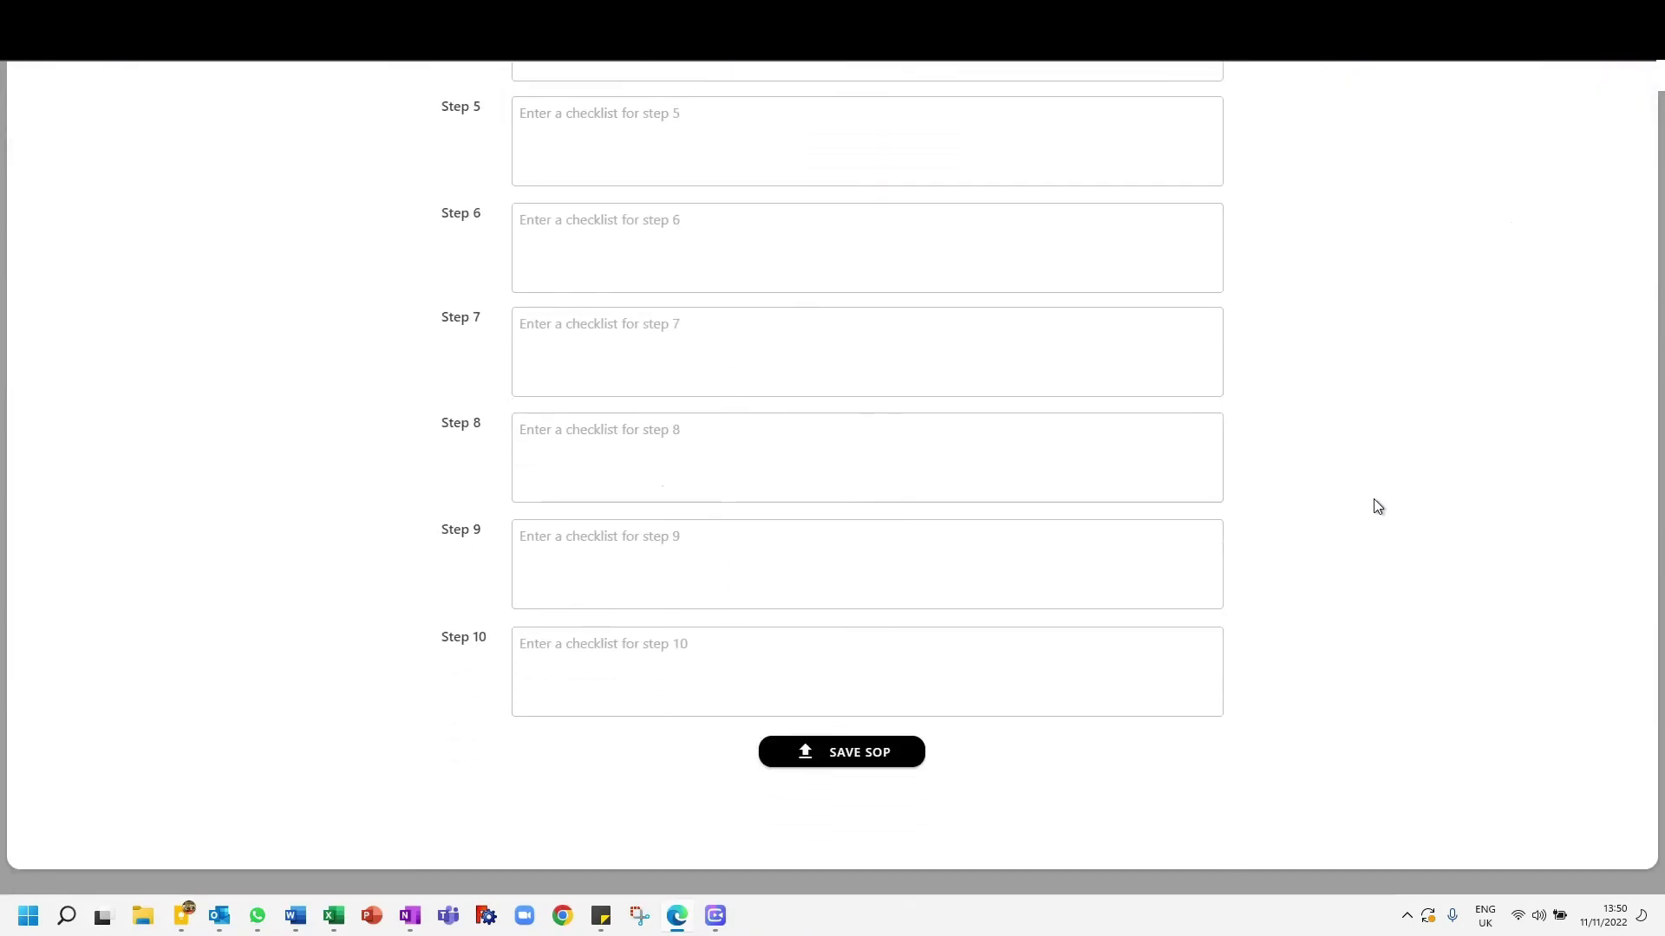
scroll(1377, 505, up, 8)
scroll(1375, 504, down, 1)
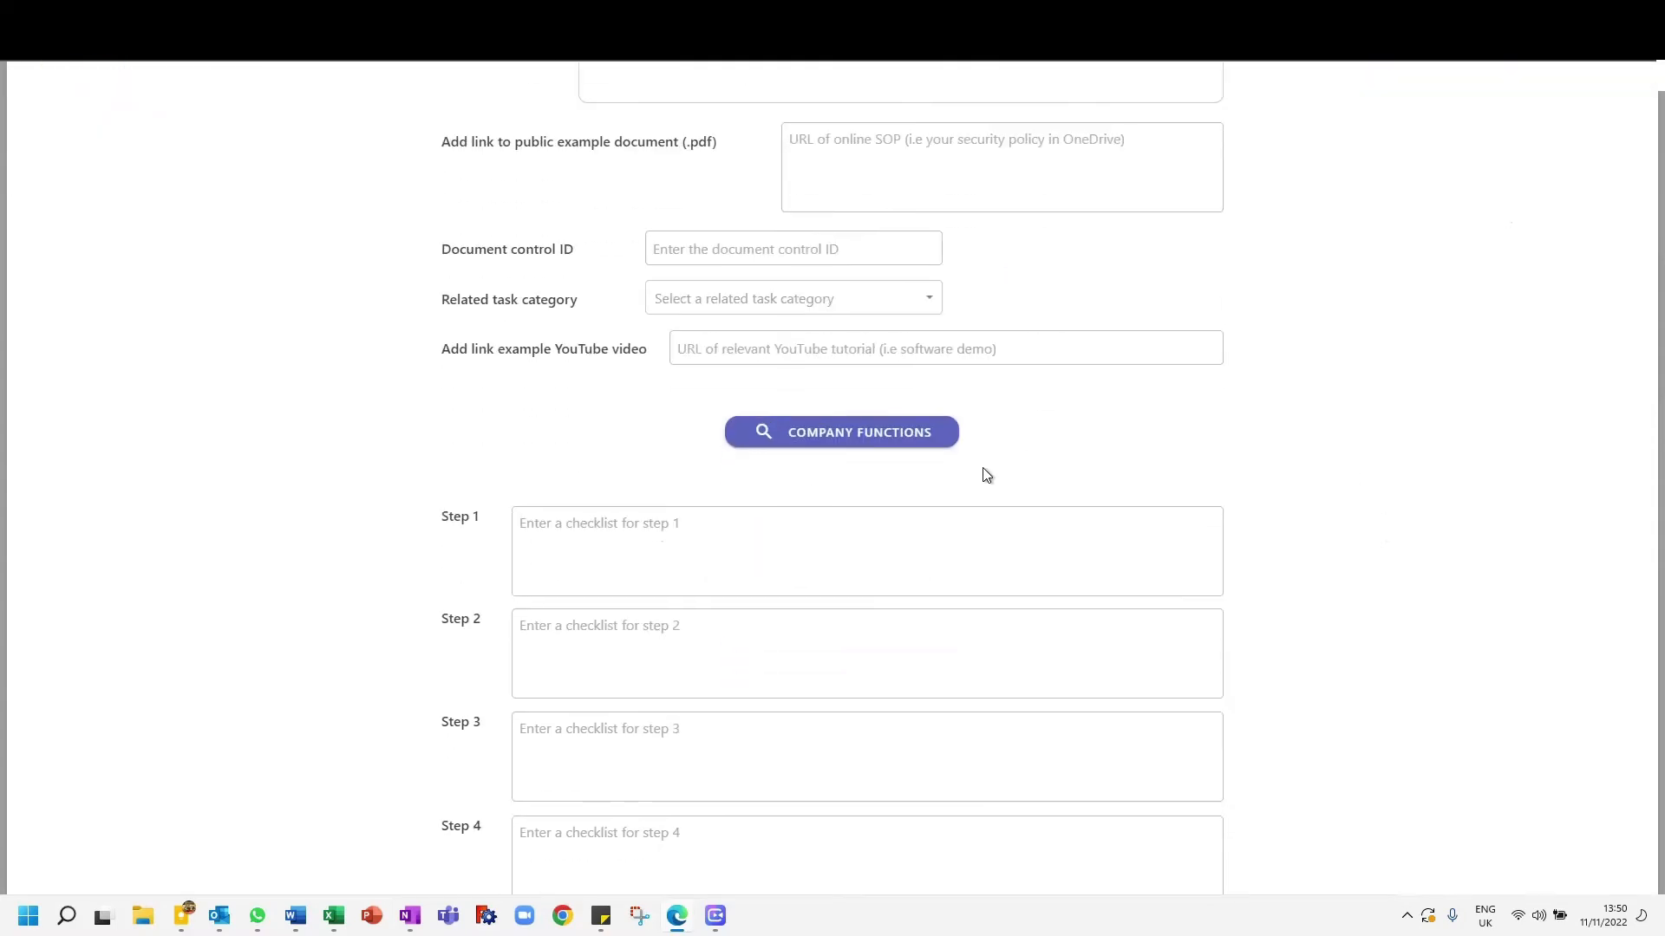
- Examine the company functions lookup from the SOP form, close it and dismiss the blank form
click(907, 437)
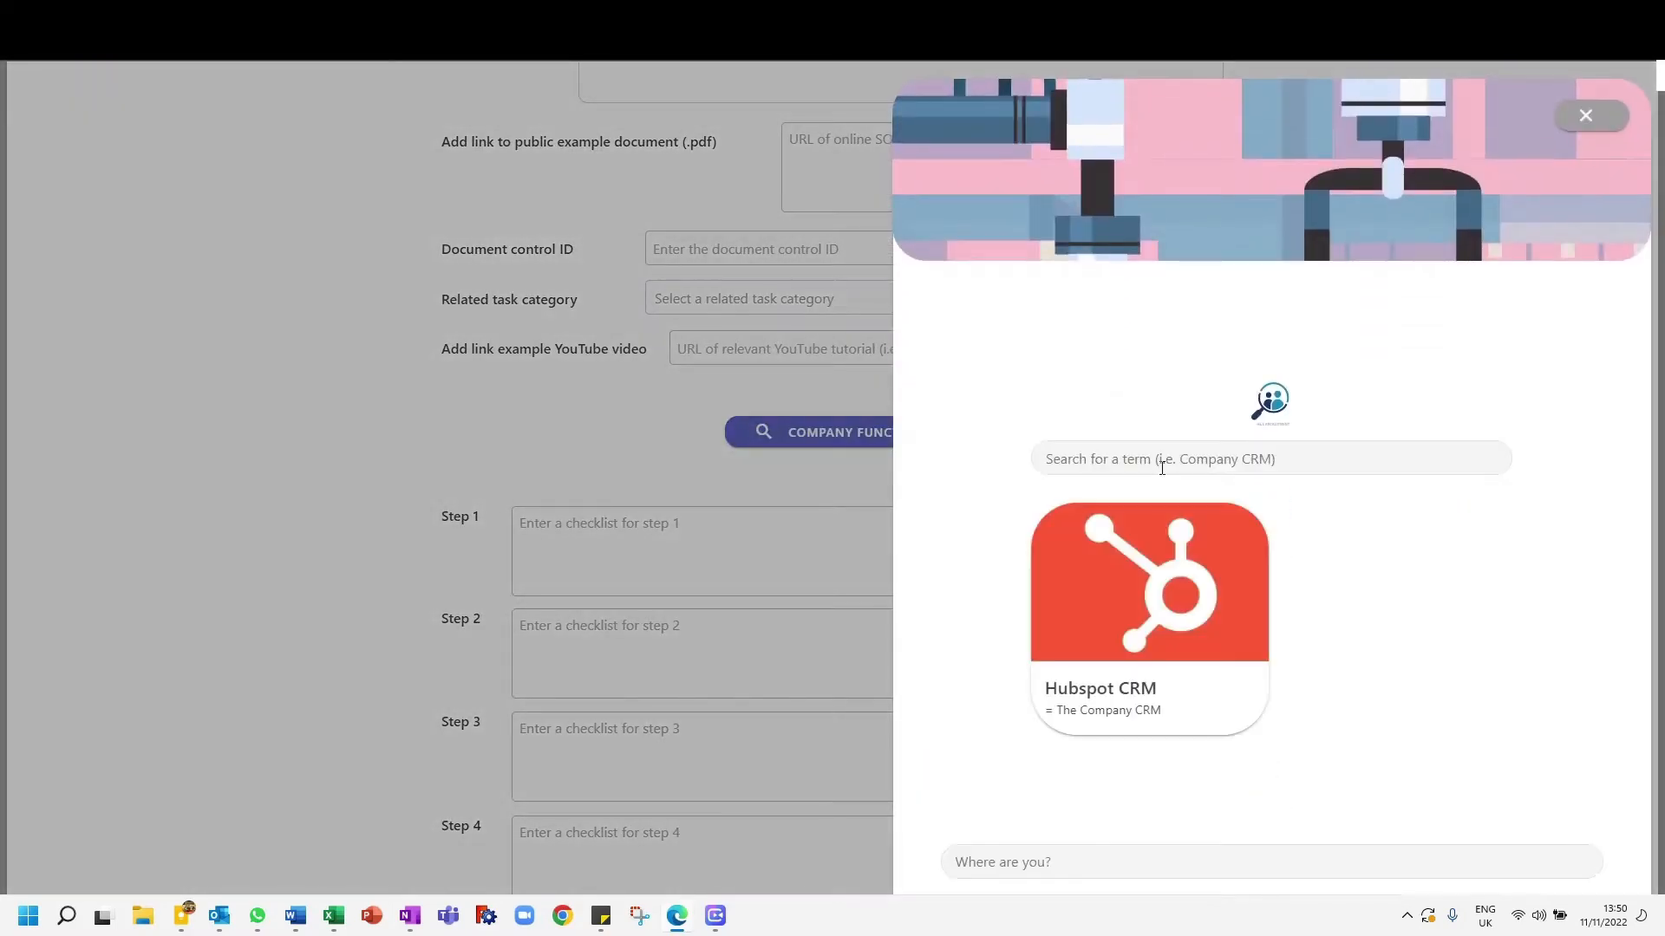
scroll(1092, 585, down, 6)
scroll(1127, 589, up, 6)
click(1585, 117)
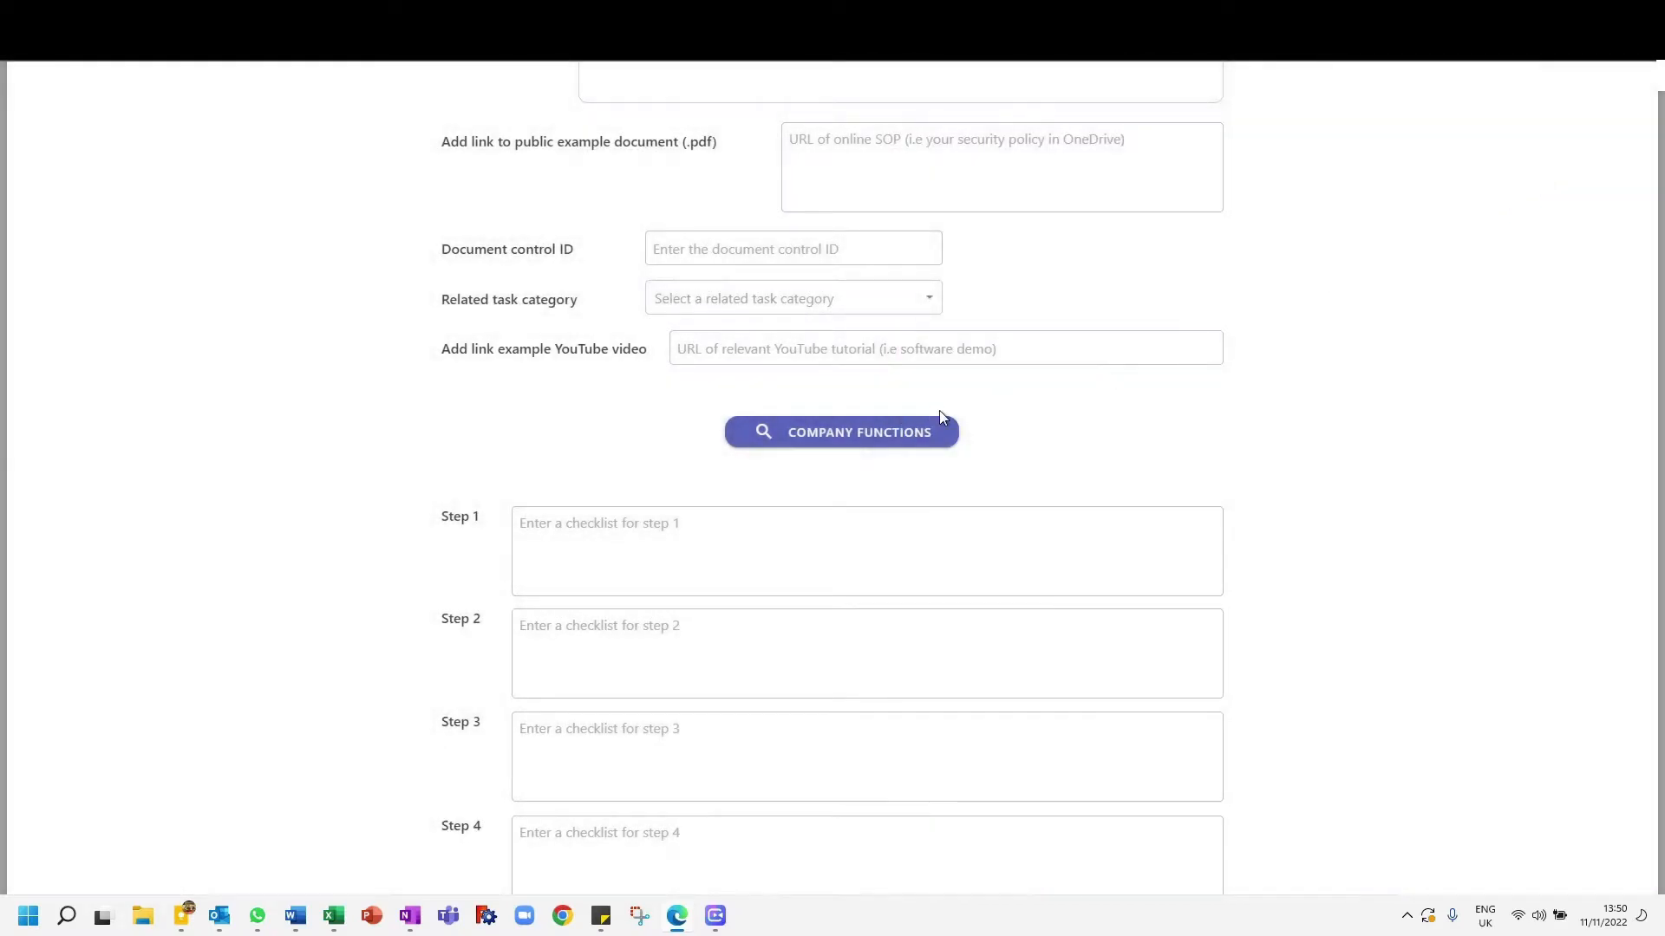
scroll(766, 507, up, 4)
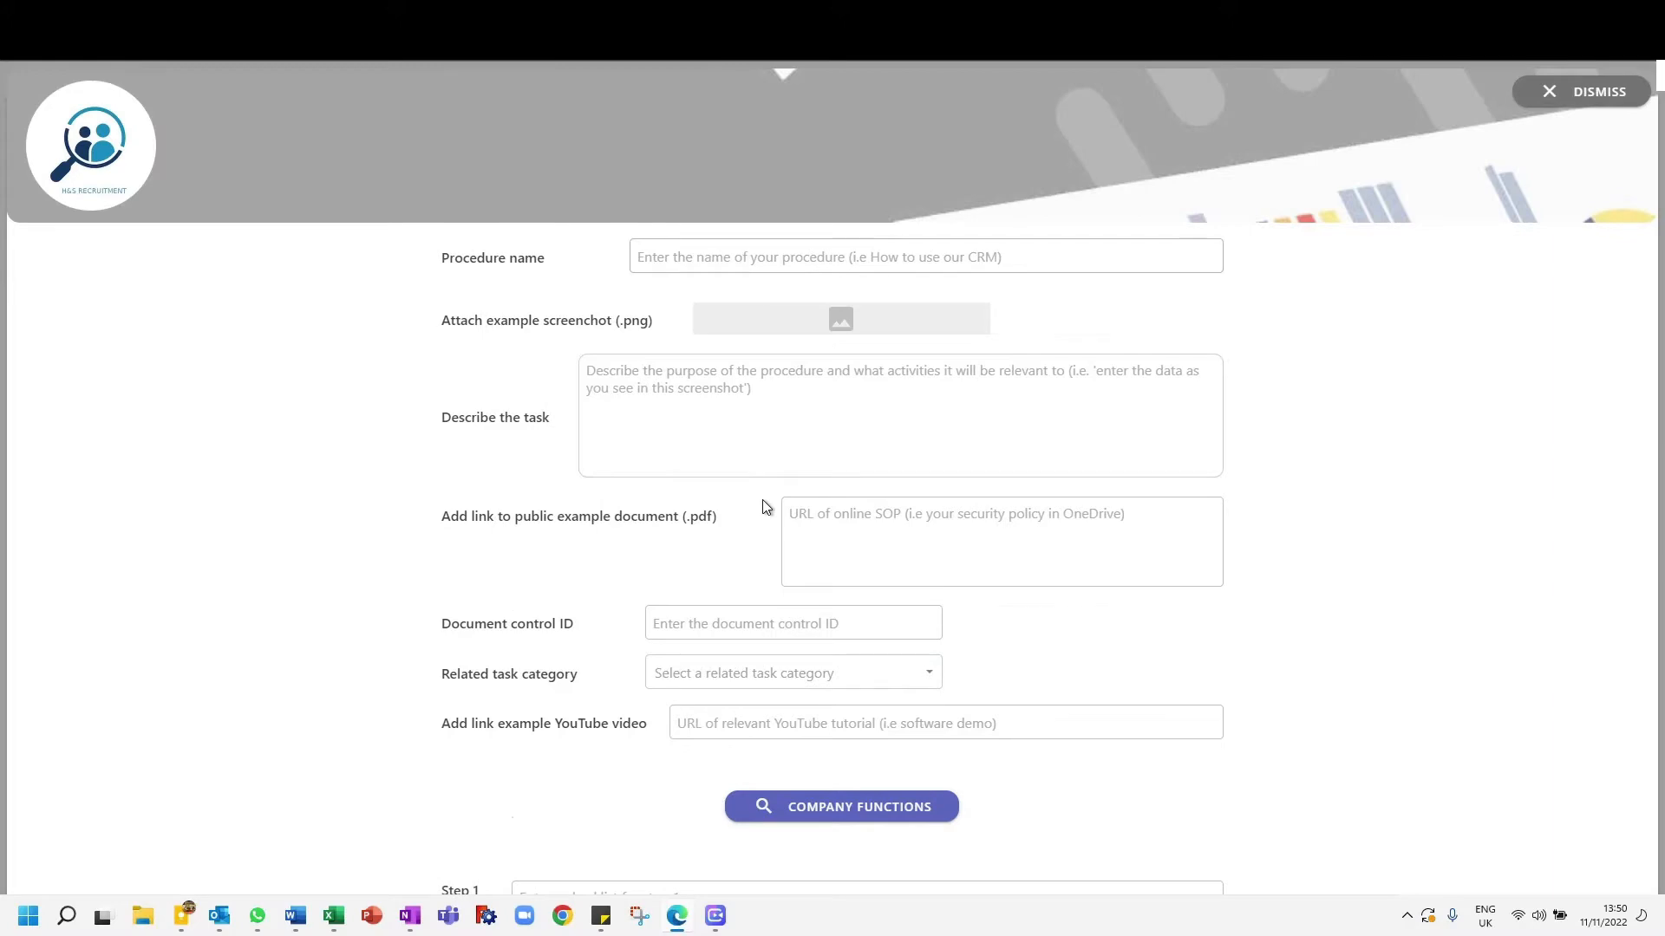
click(1554, 88)
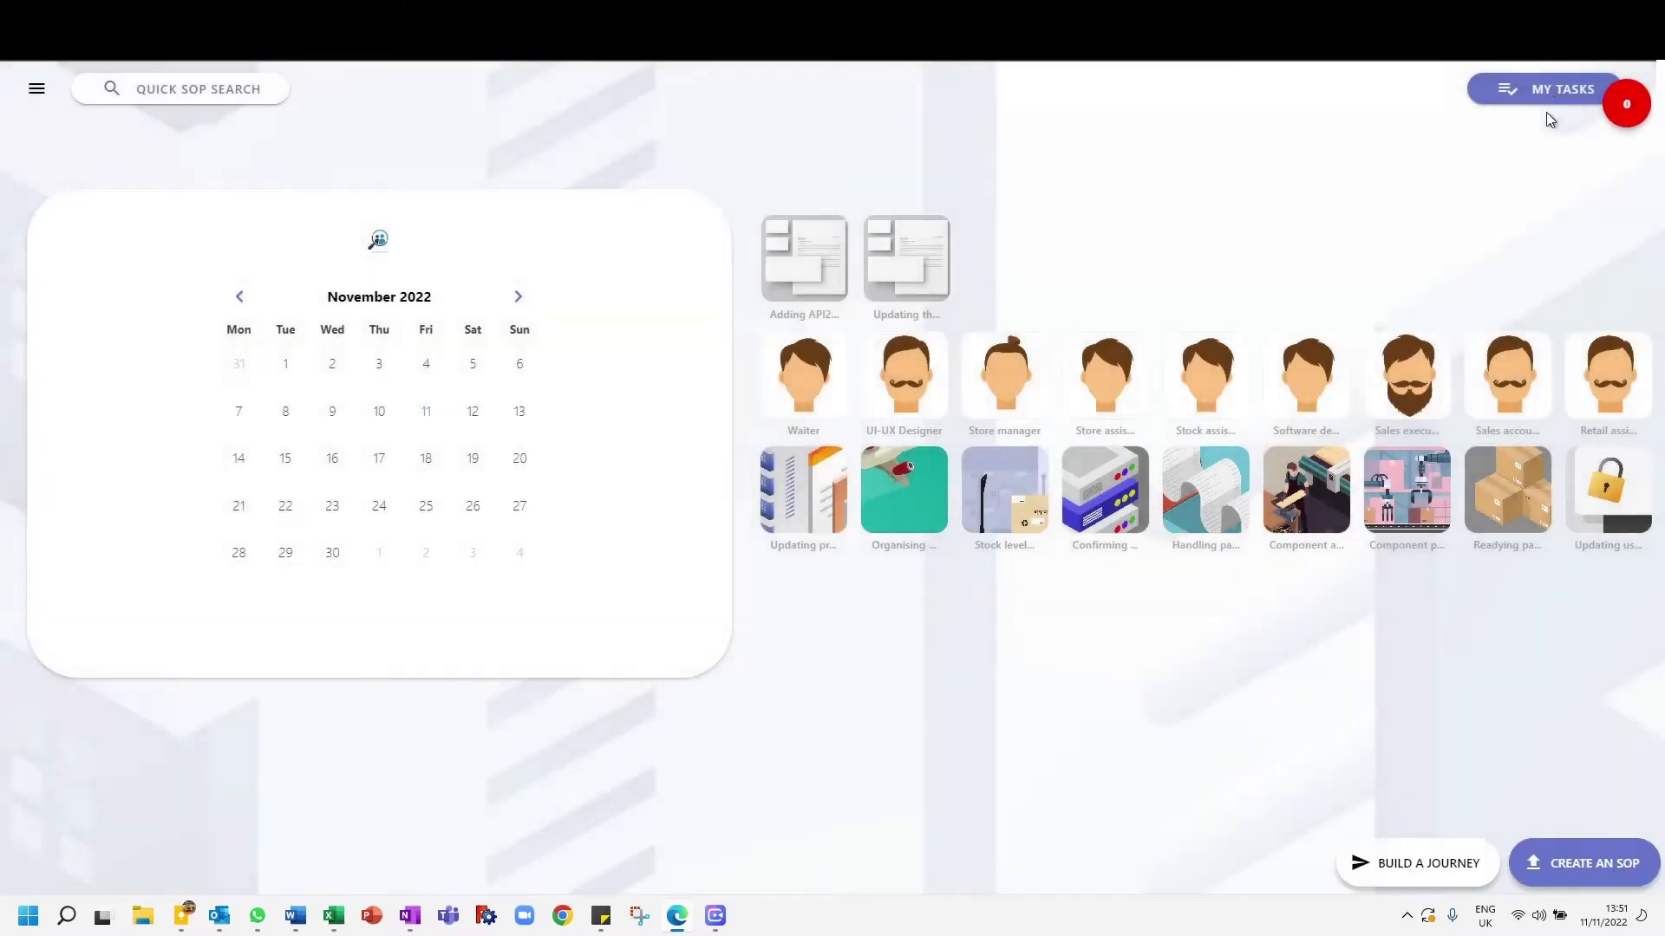
- Open the company SOPs page and browse the Company Procedures and Canalis Automations
click(41, 95)
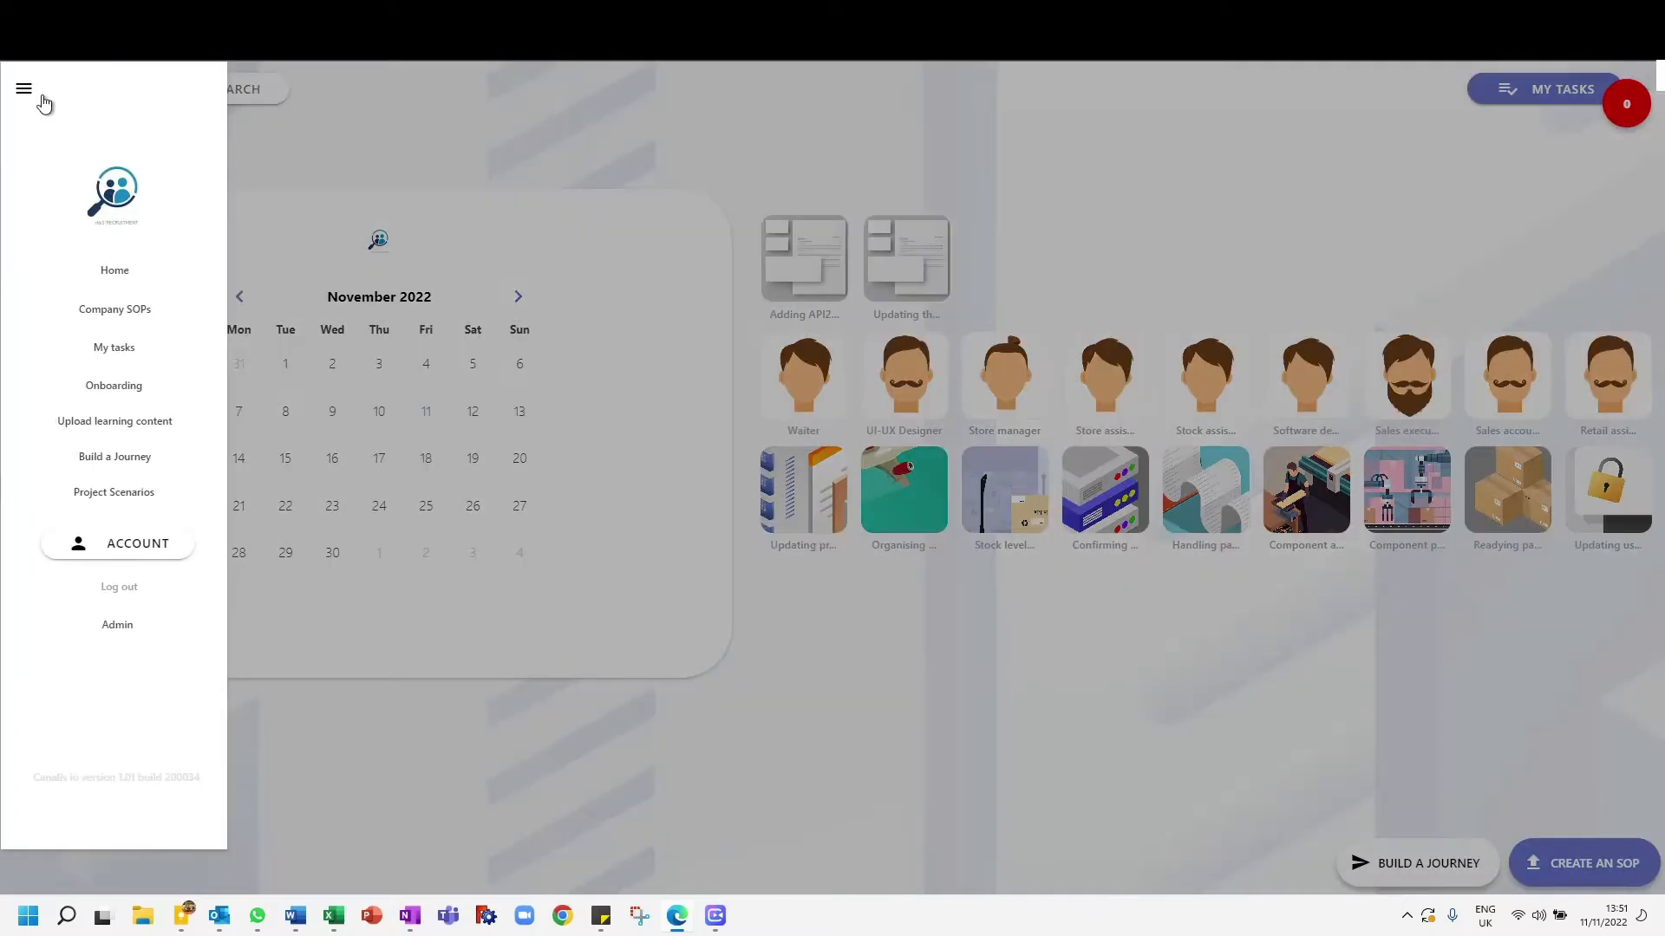
click(115, 310)
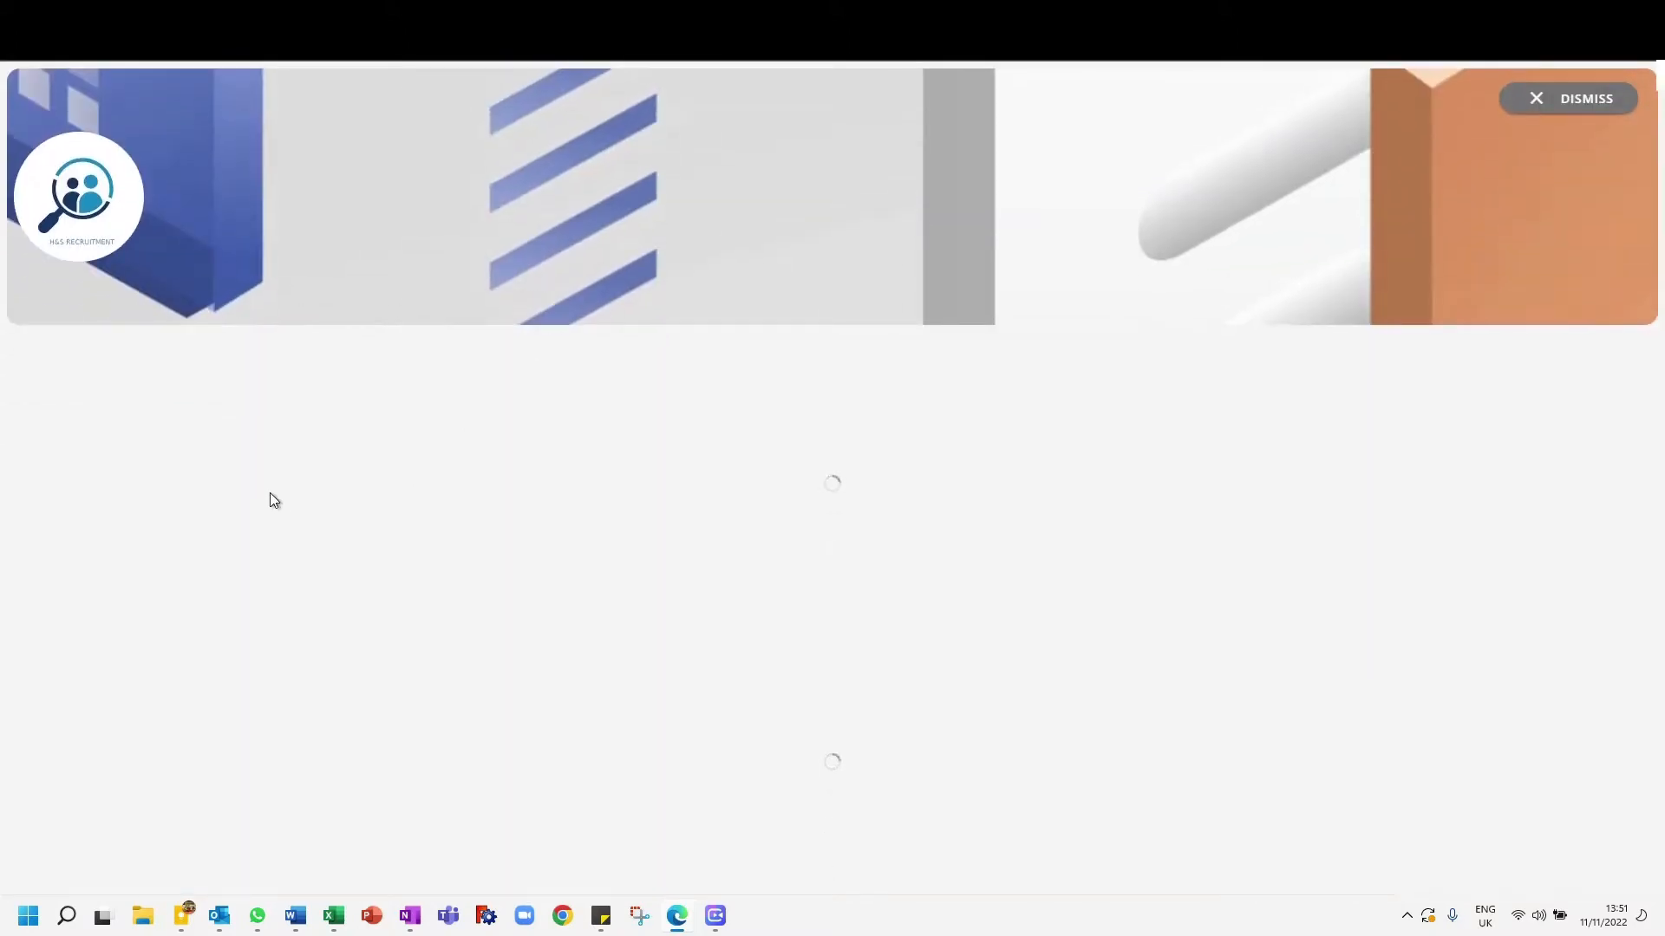
scroll(270, 499, down, 7)
scroll(276, 512, up, 6)
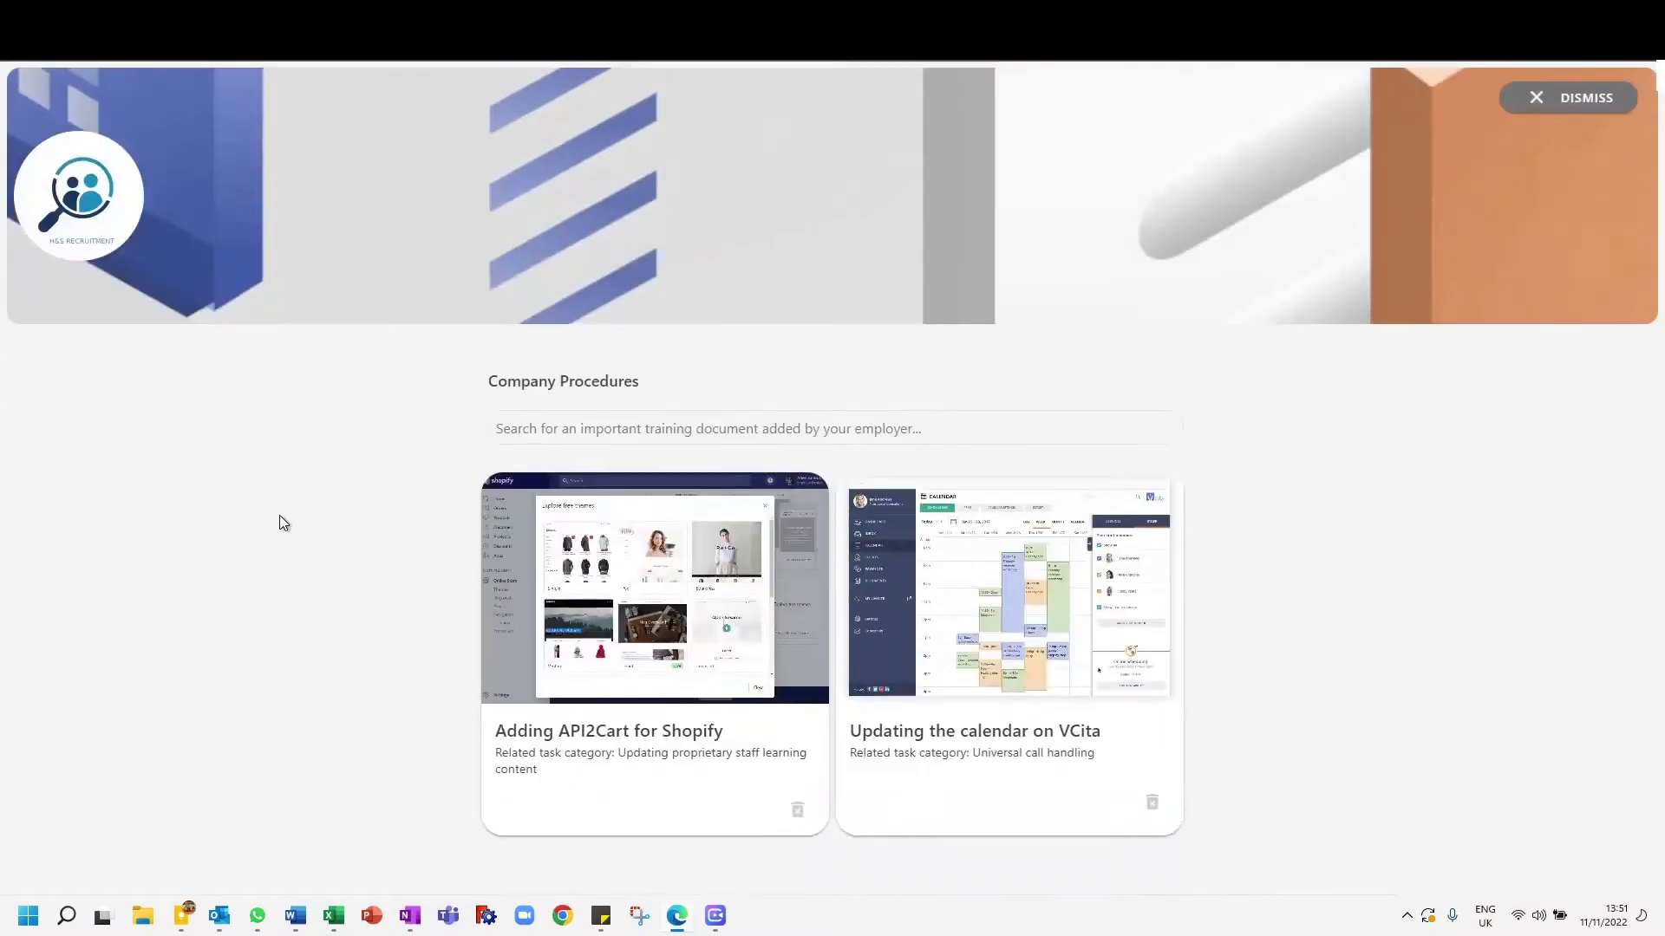
scroll(264, 533, down, 8)
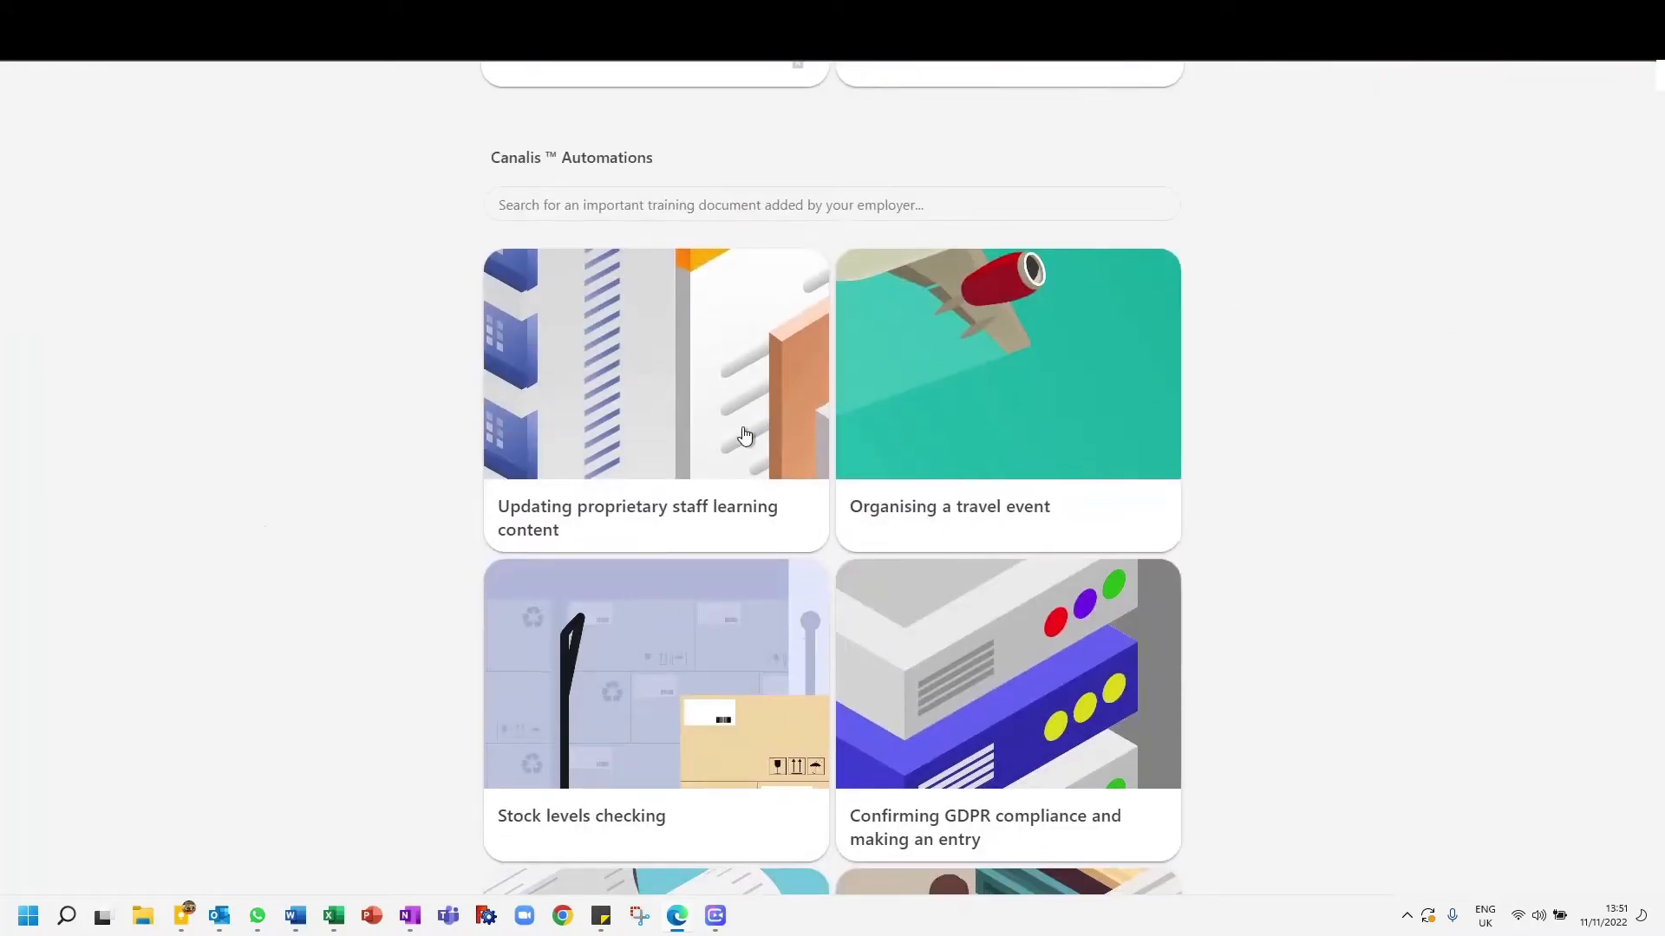
scroll(954, 468, down, 8)
scroll(922, 427, up, 8)
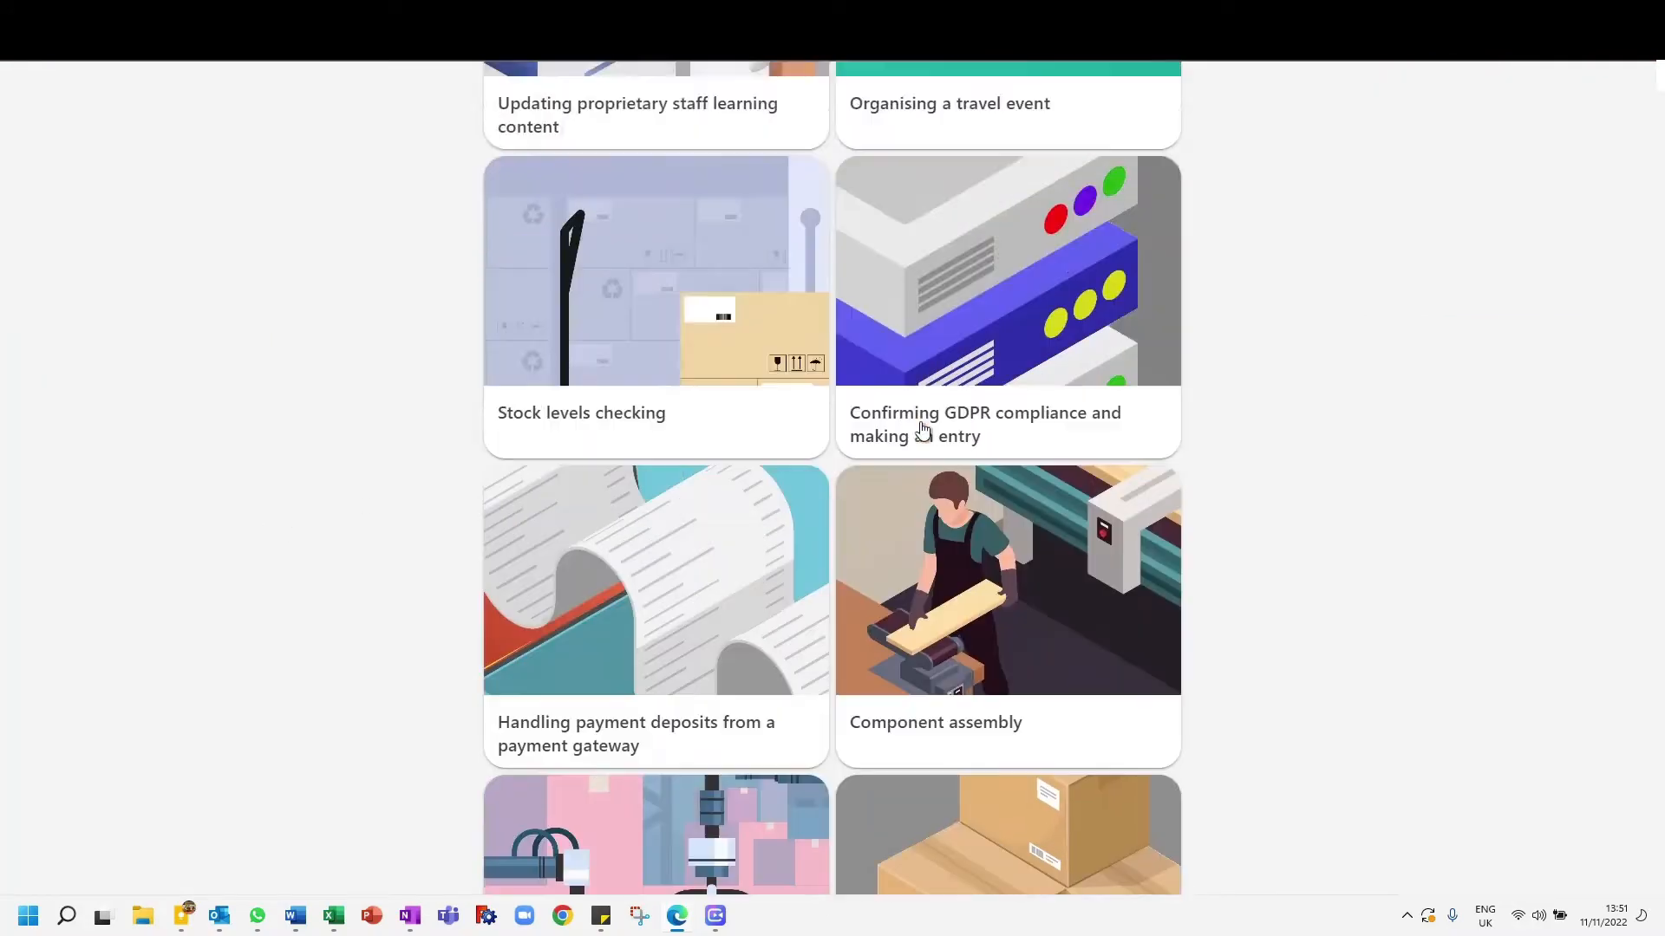
scroll(994, 469, down, 5)
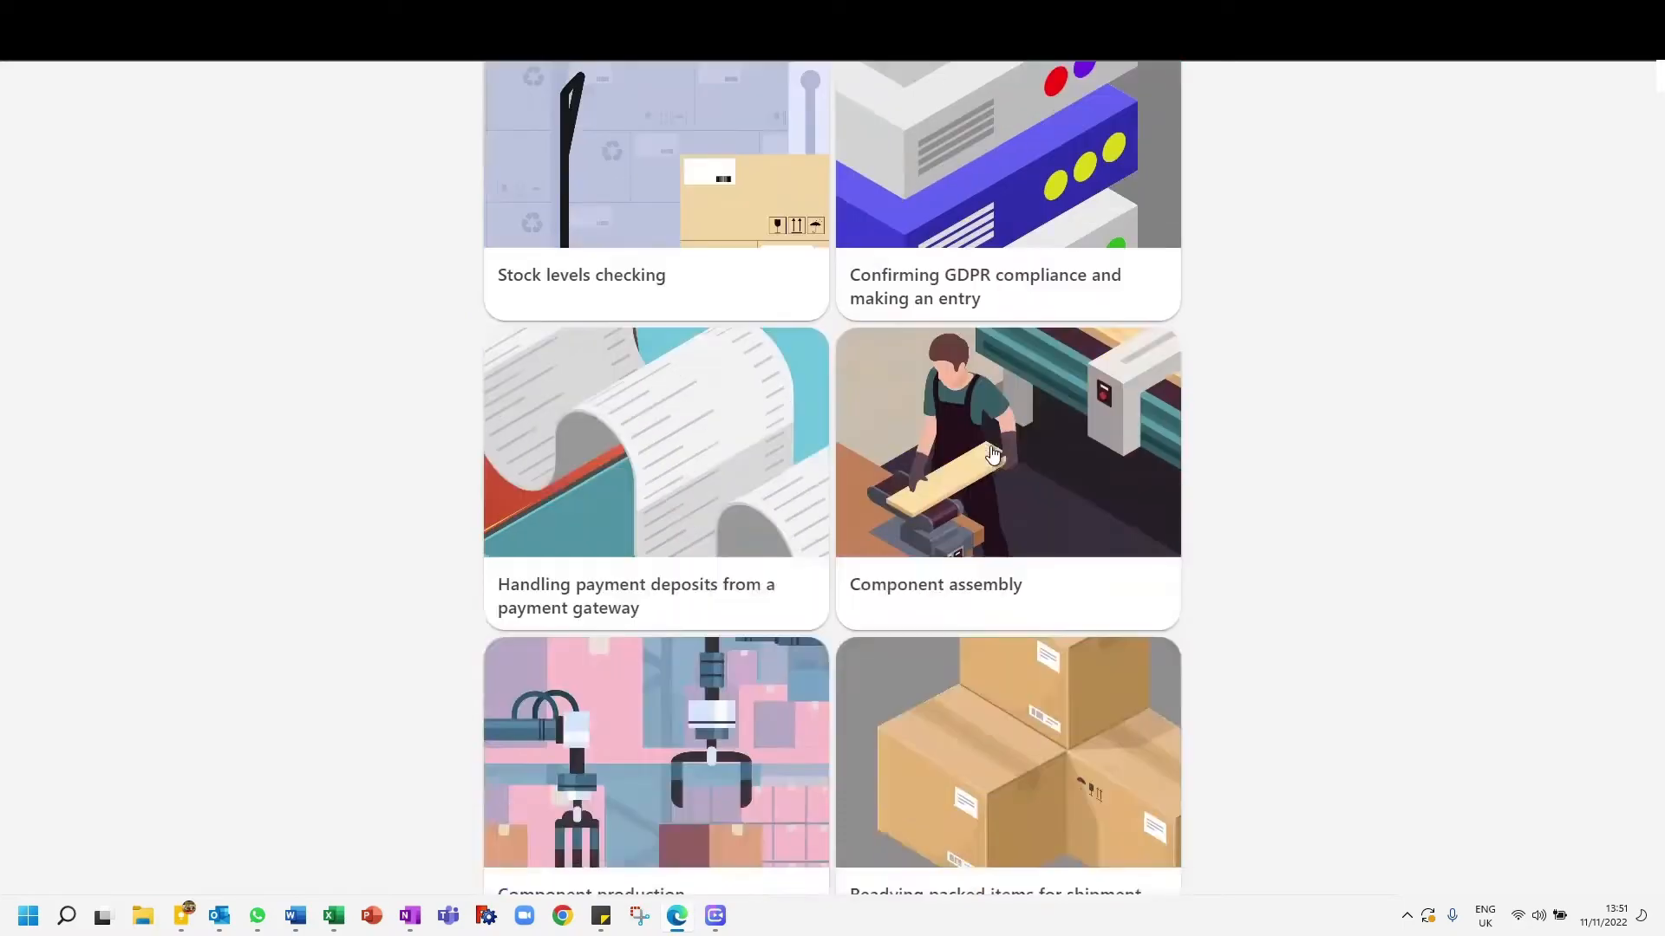
scroll(993, 465, up, 10)
scroll(1422, 668, down, 1)
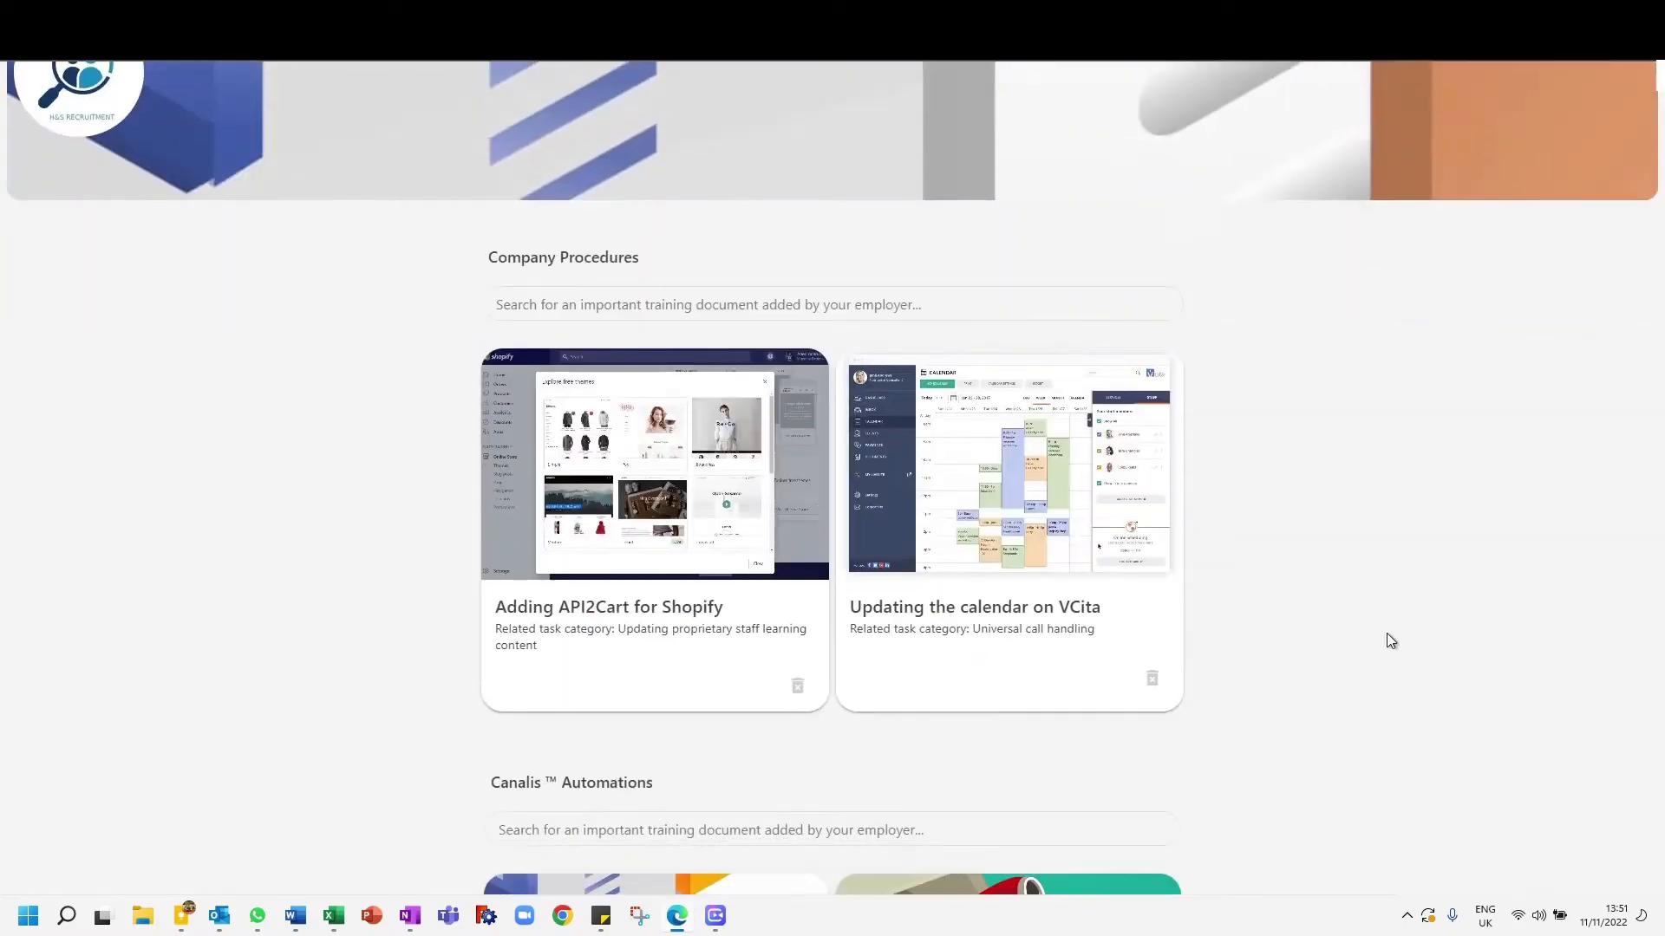
- View the "Adding API2Cart for Shopify" procedure, dismiss it and return to the home dashboard
click(720, 461)
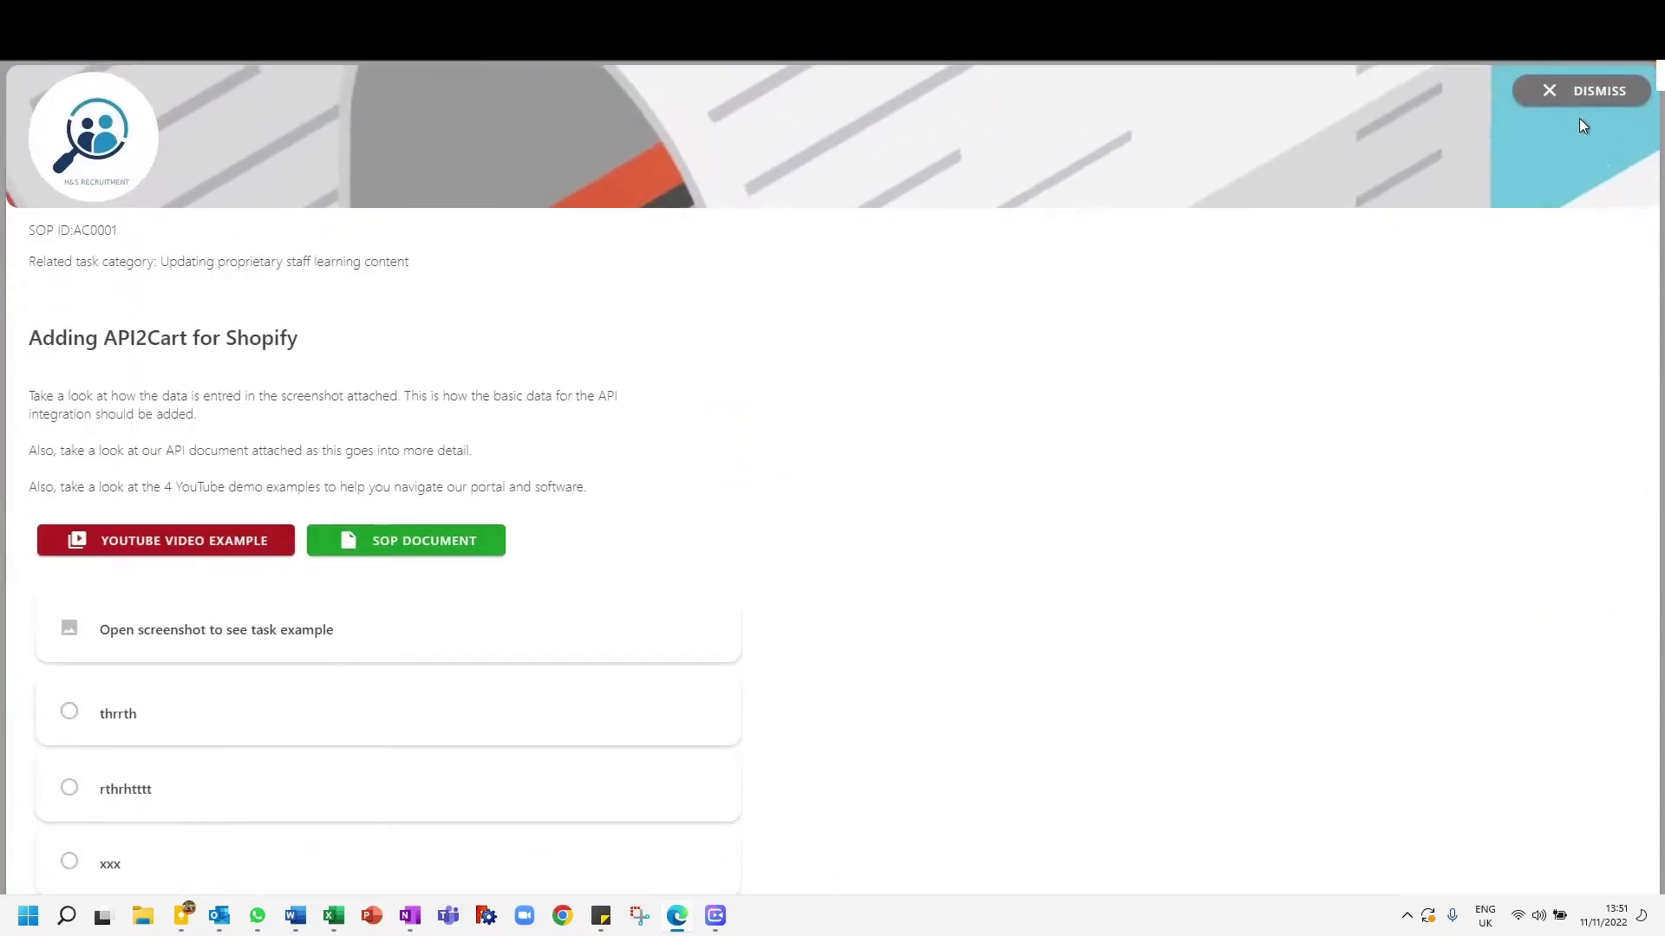
click(1557, 93)
scroll(757, 426, up, 1)
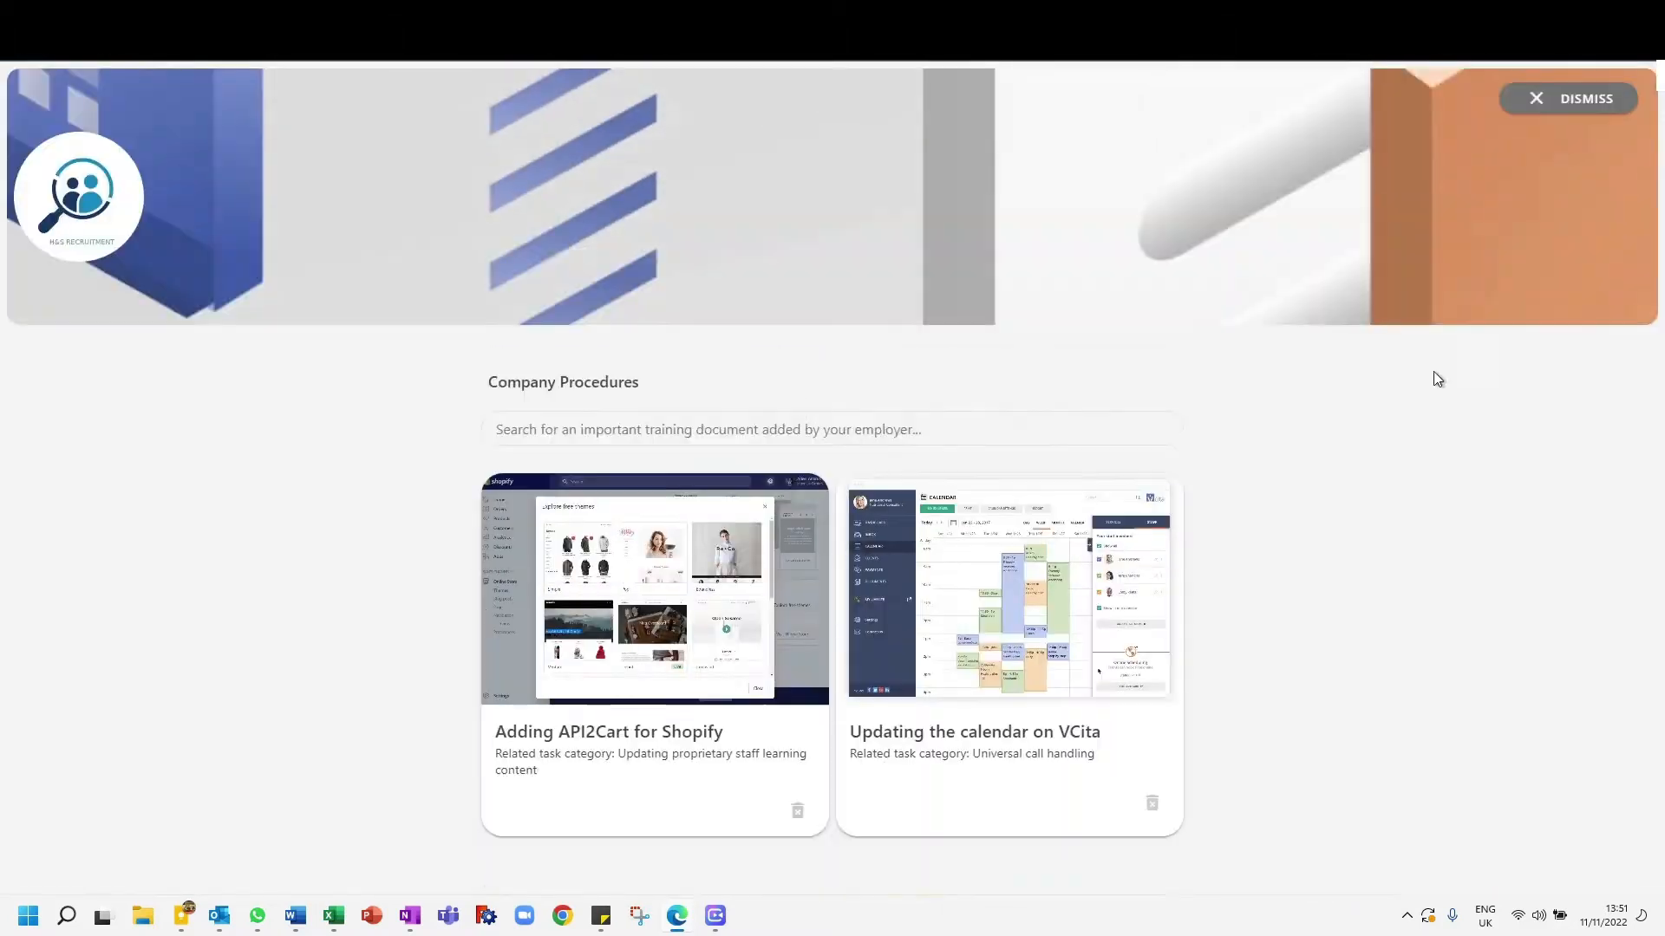
click(1597, 100)
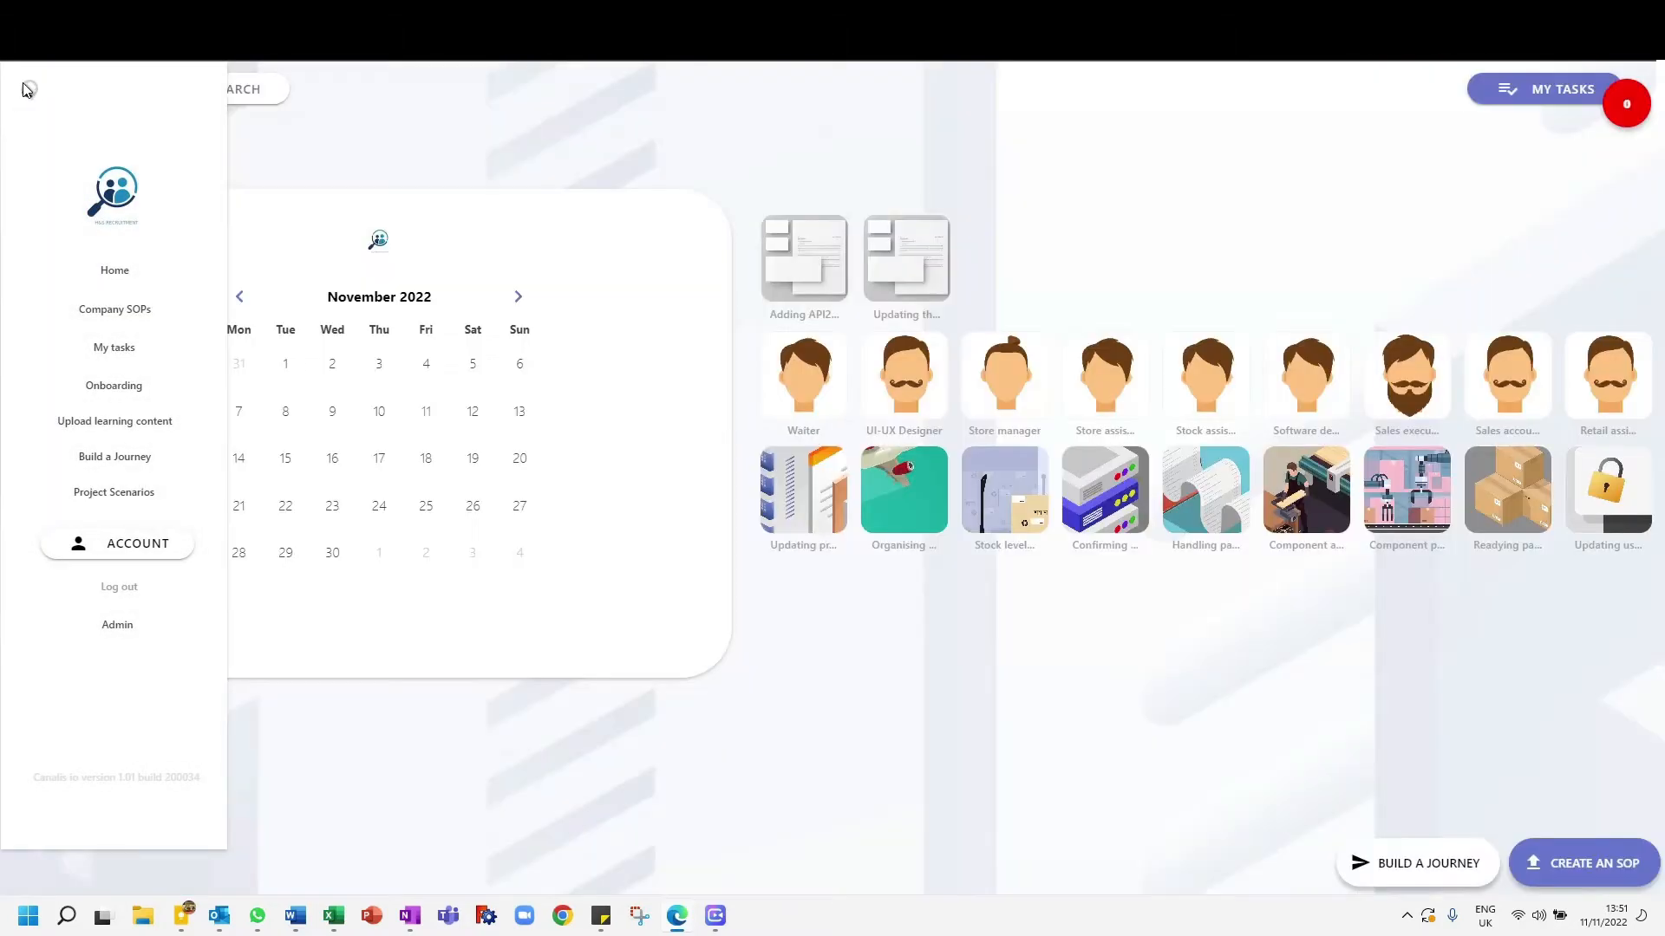
click(24, 88)
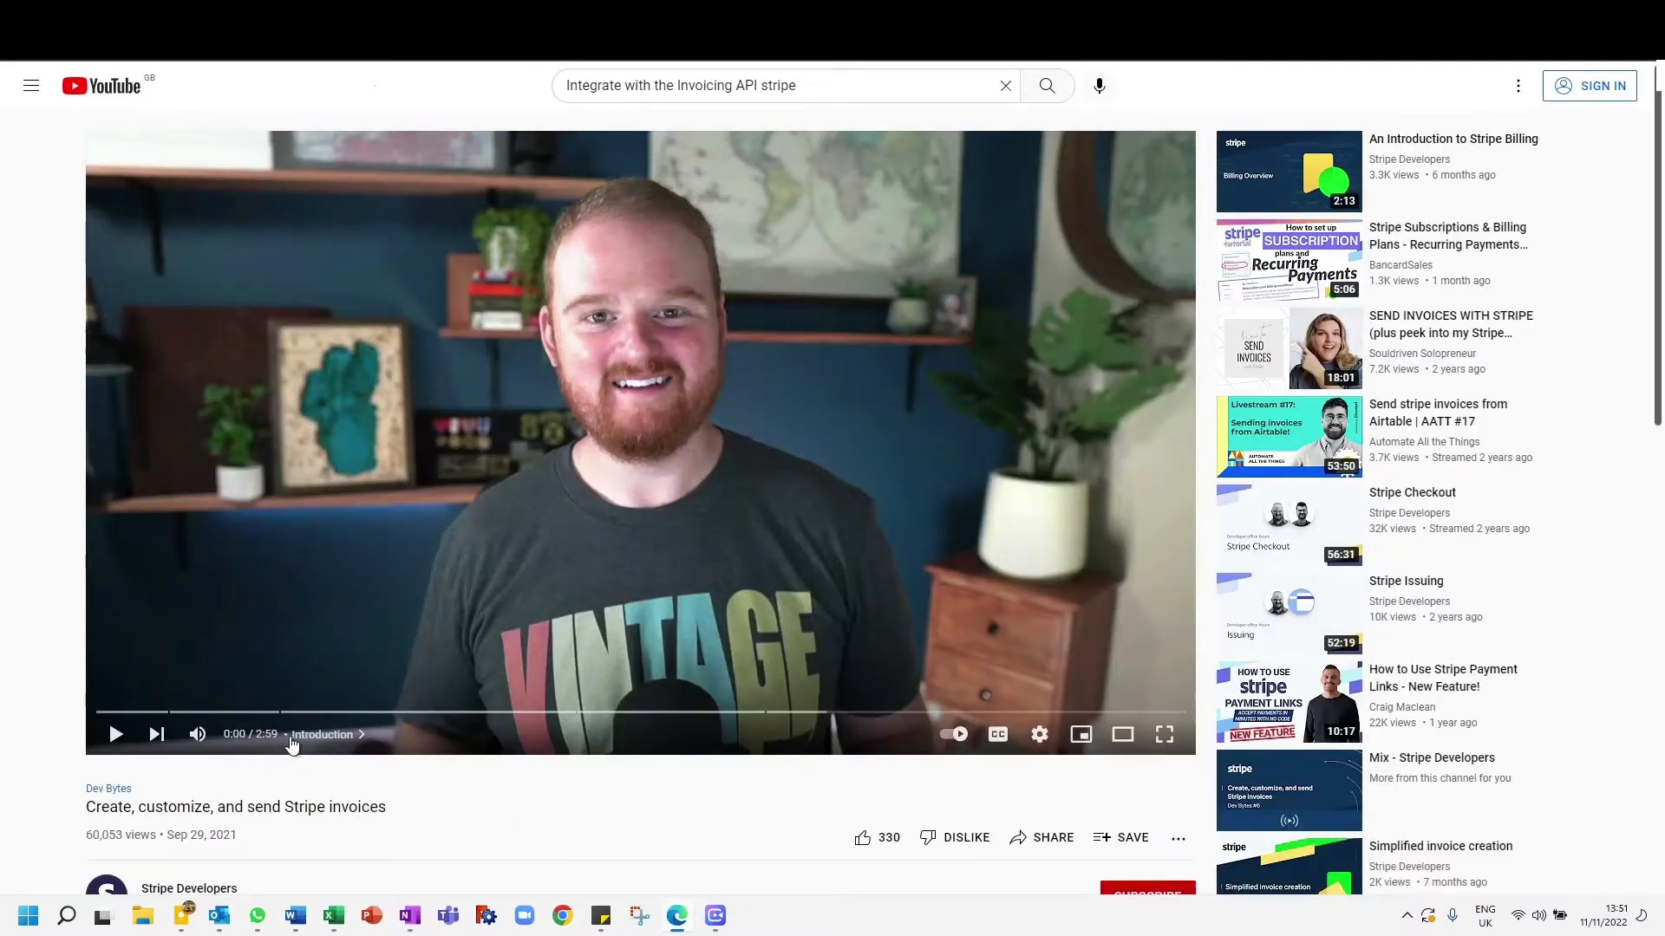
- Preview the YouTube video "Create, customize, and send Stripe invoices", rewind it to the start and return to the home dashboard
click(304, 712)
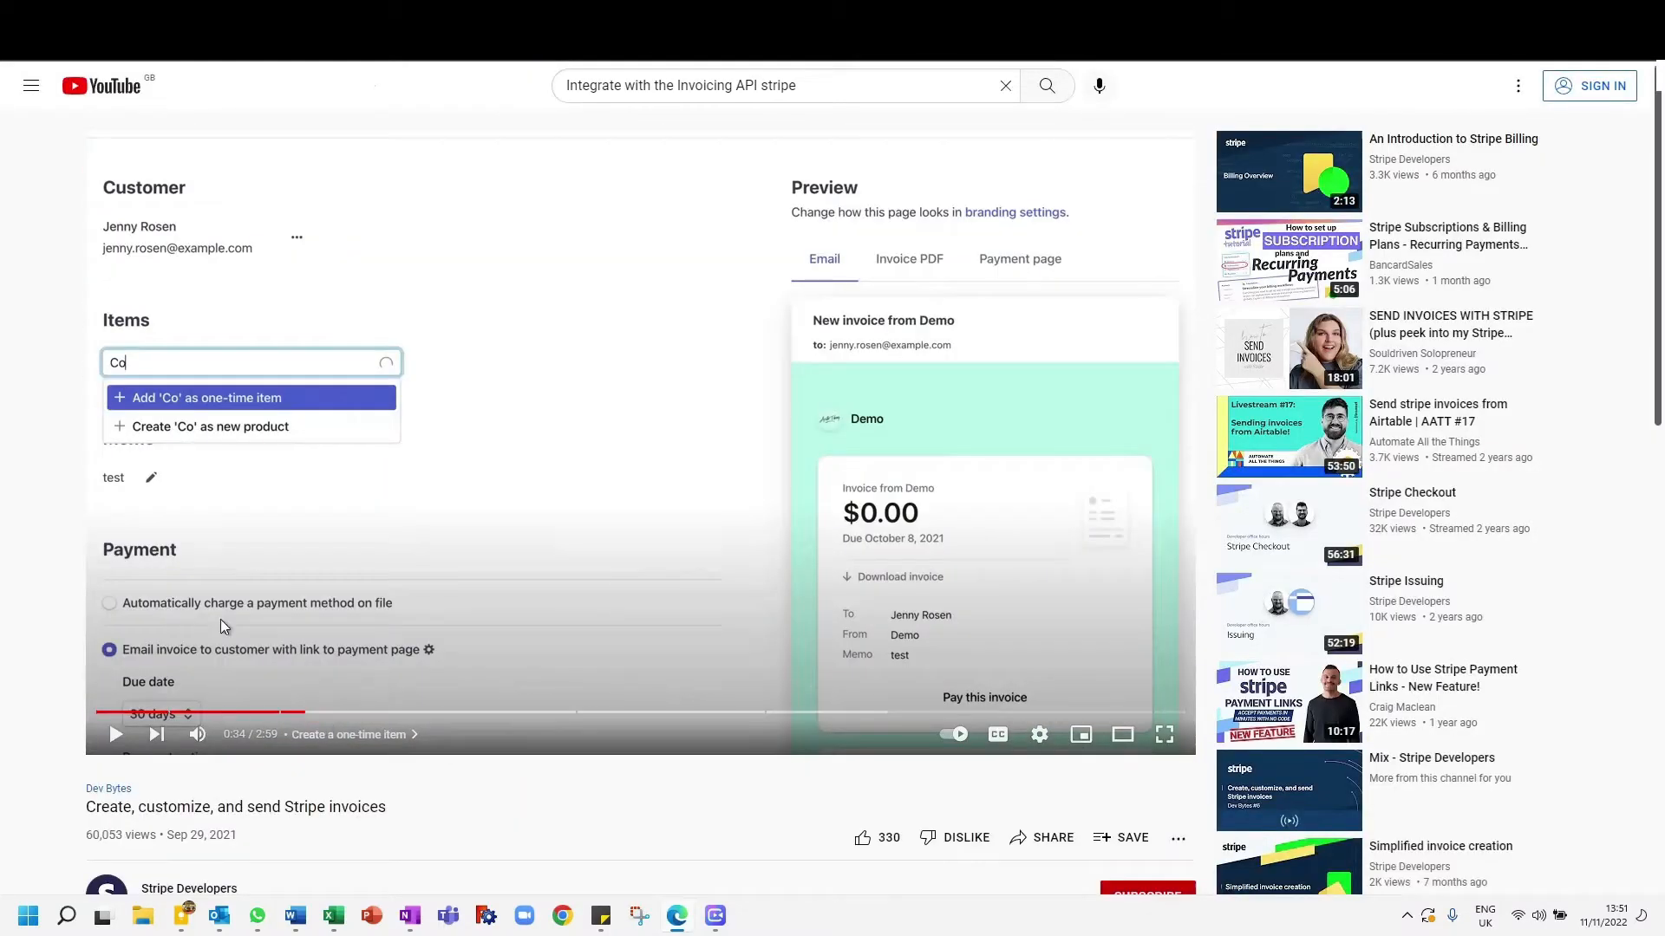
click(98, 712)
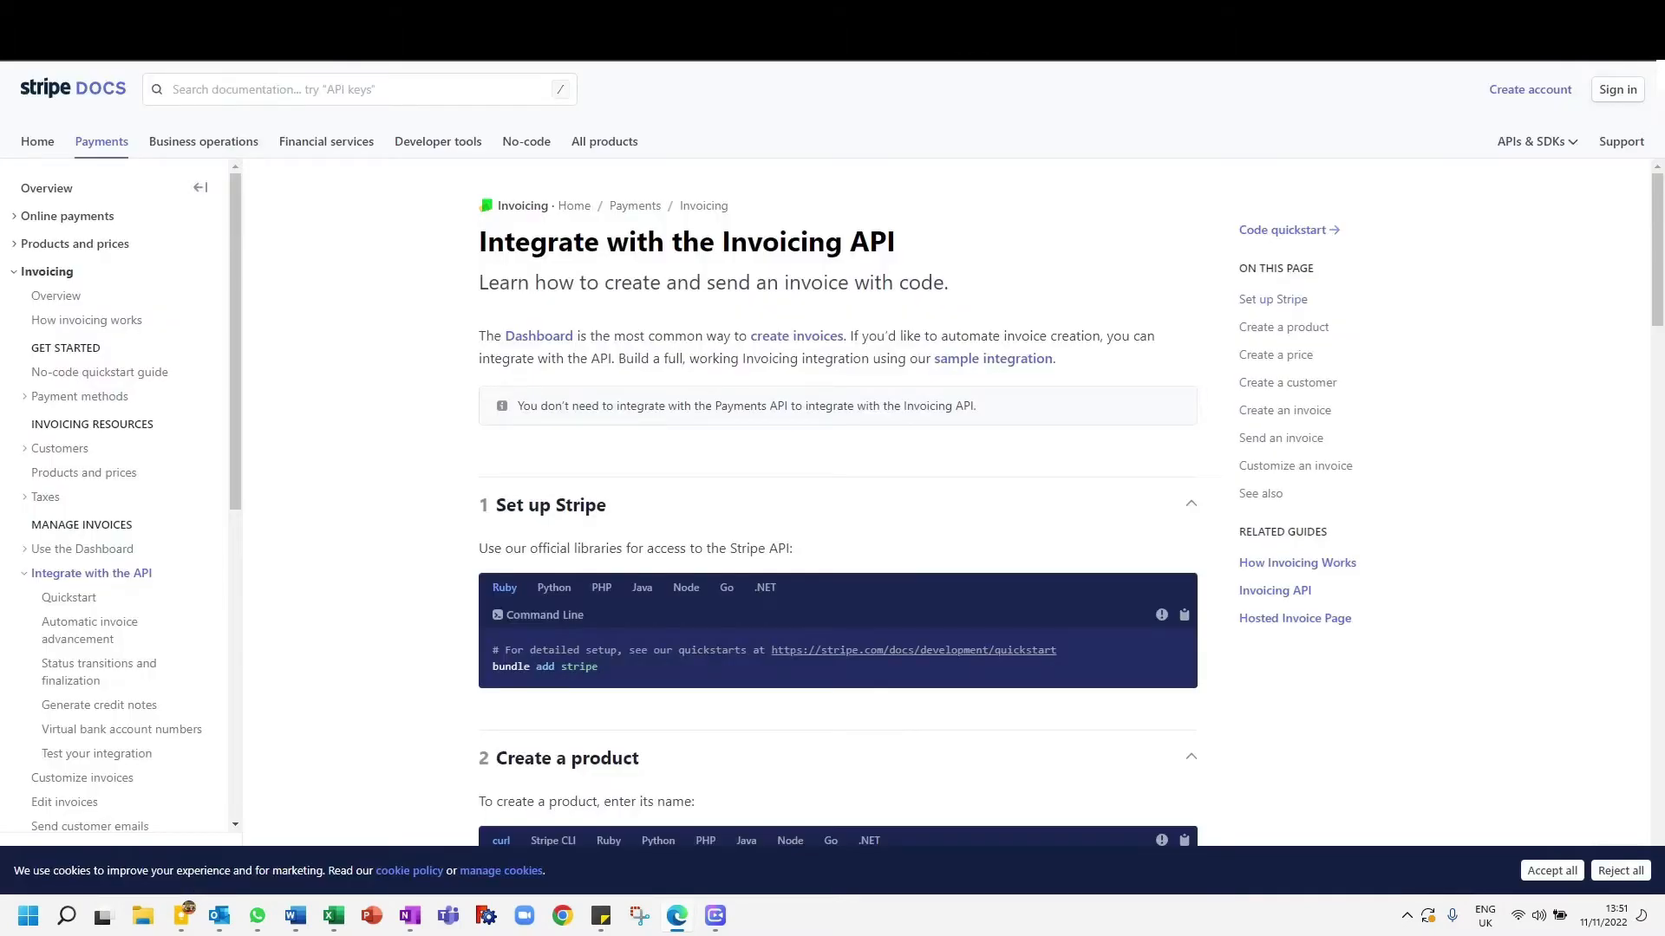
key(ctrl+Tab)
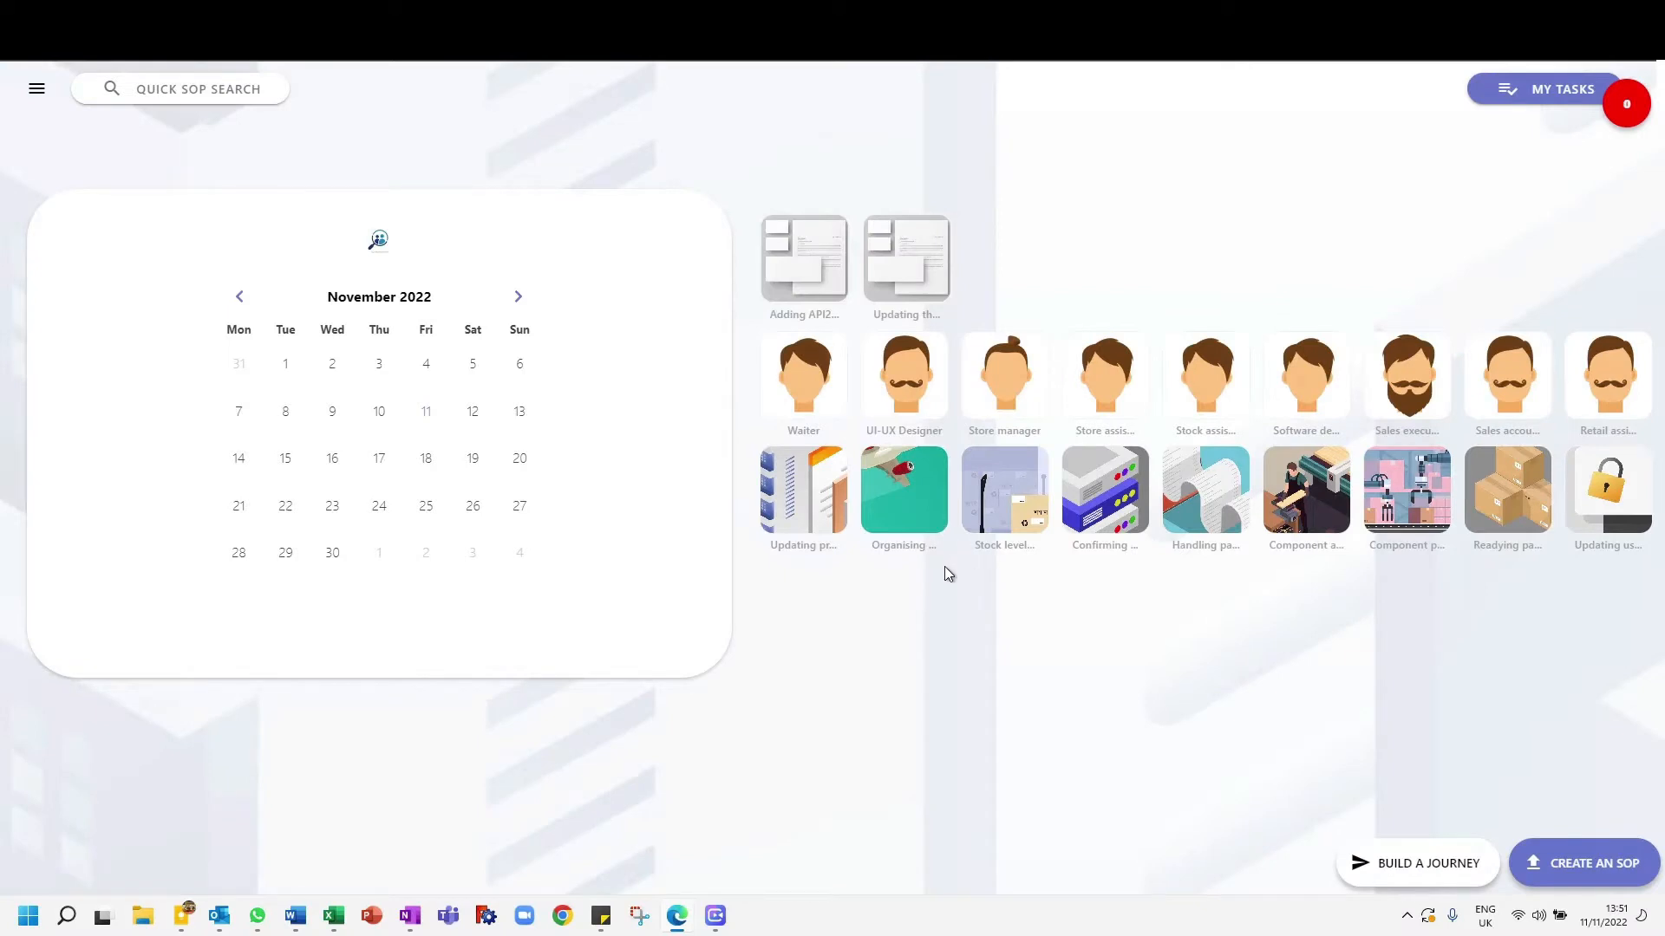
- Start a new SOP named "Integrate with the Invoicing API", copied from the Stripe Docs heading, and attach the example screenshot
click(1617, 872)
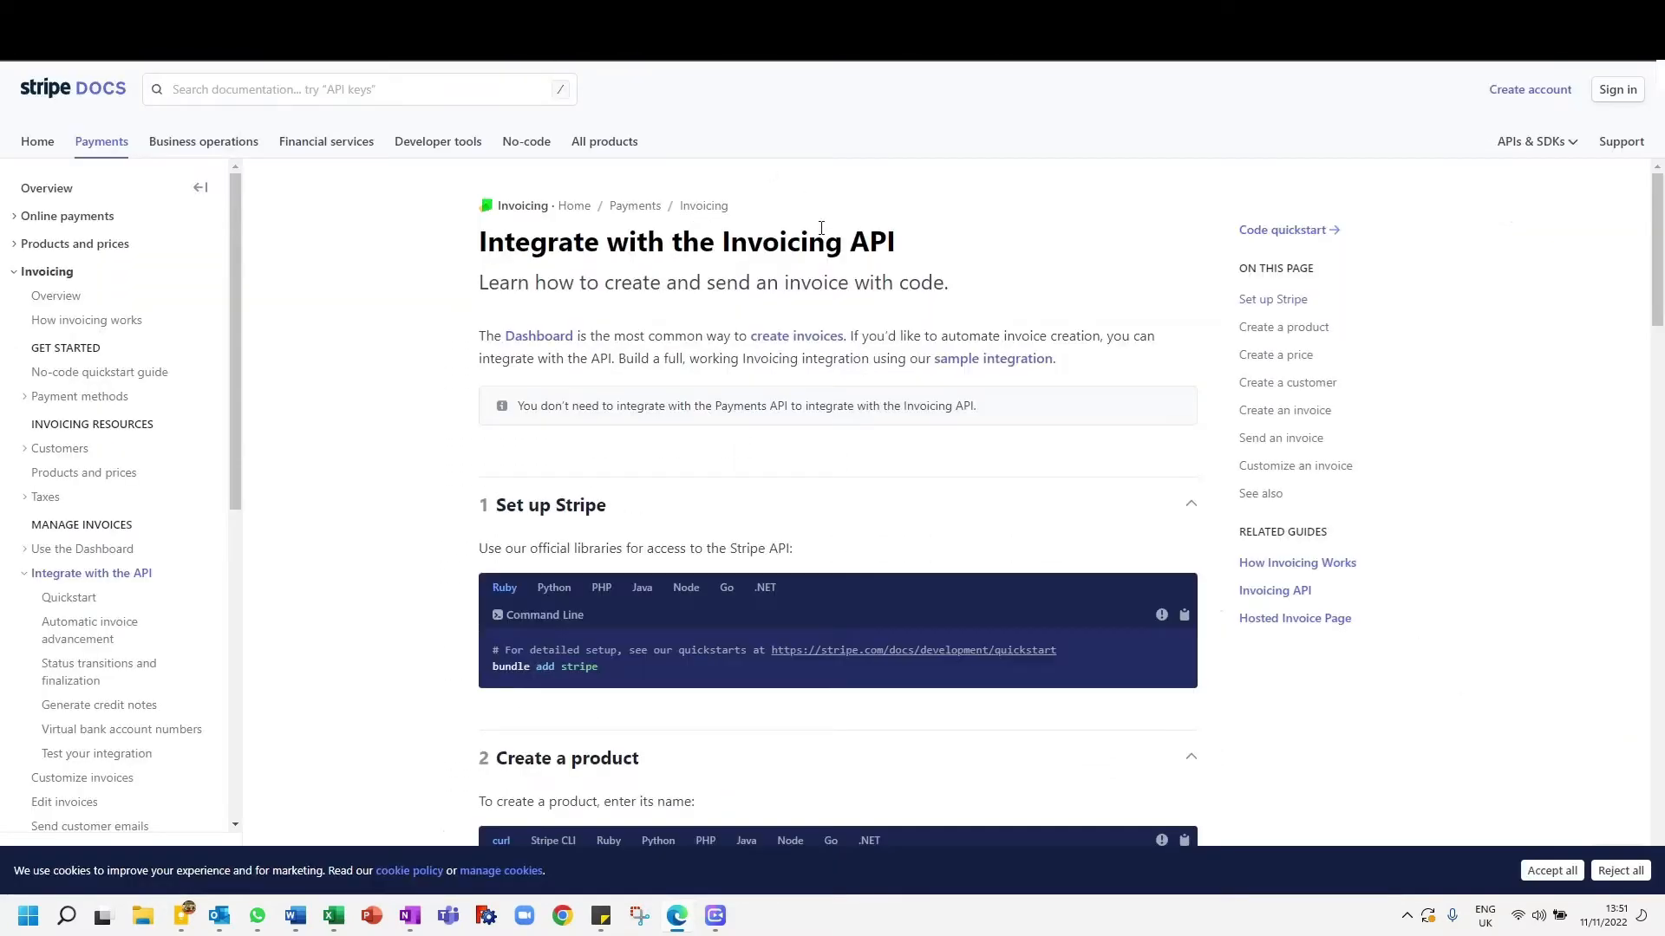
triple_click(816, 240)
key(ctrl+c)
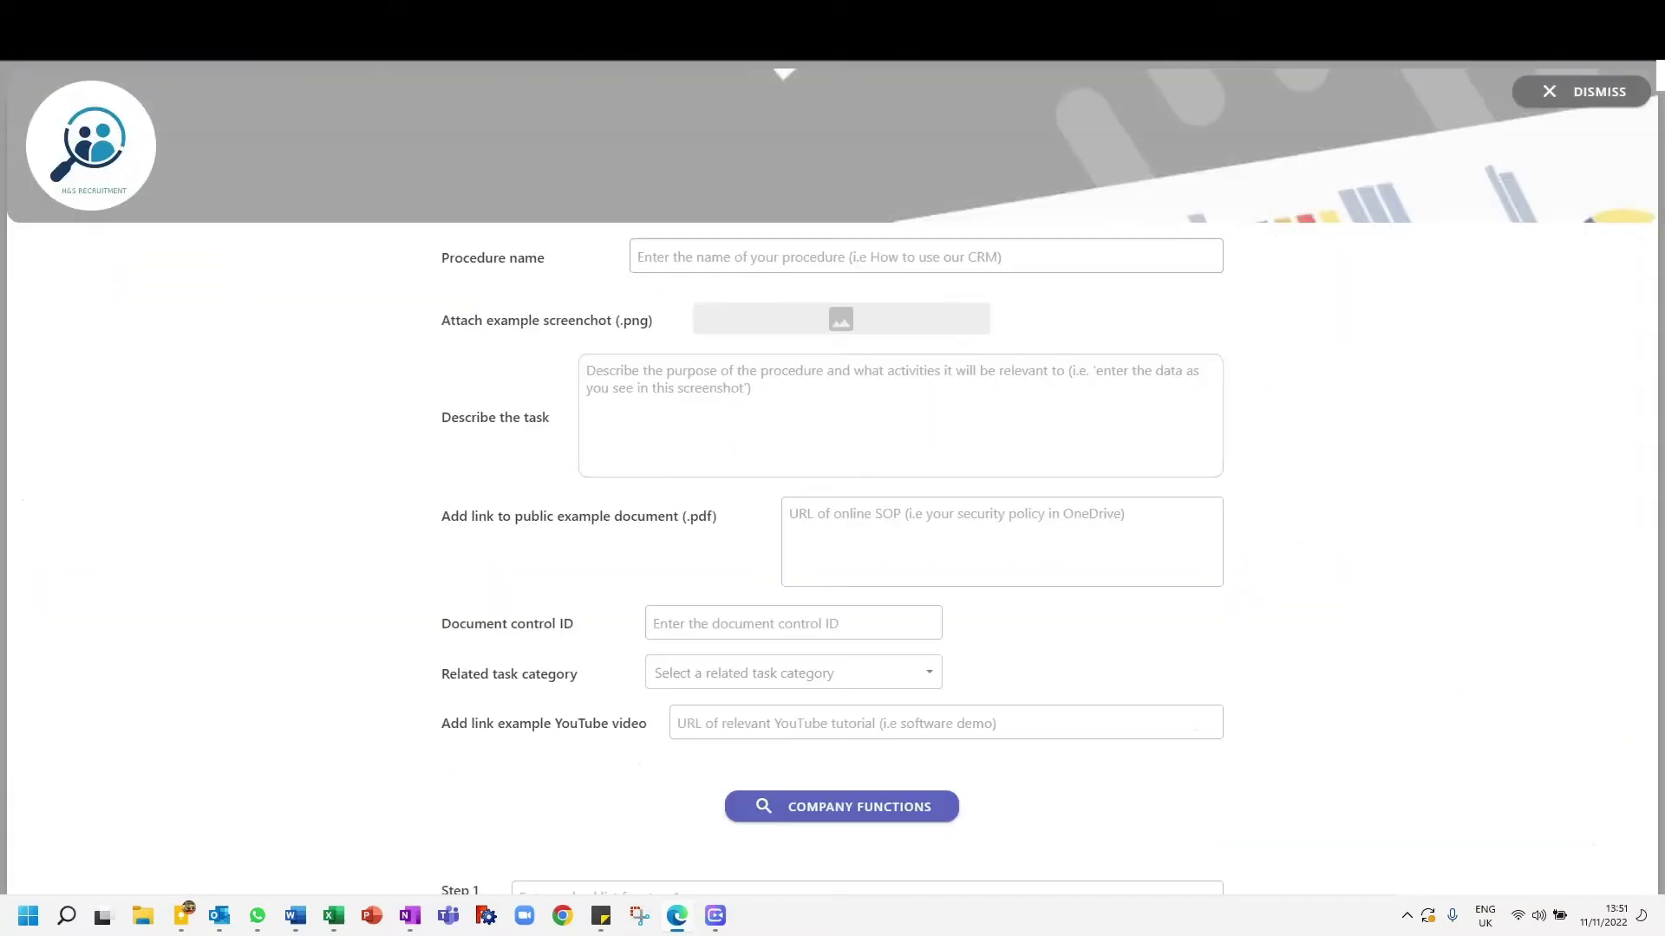
click(720, 260)
key(ctrl+v)
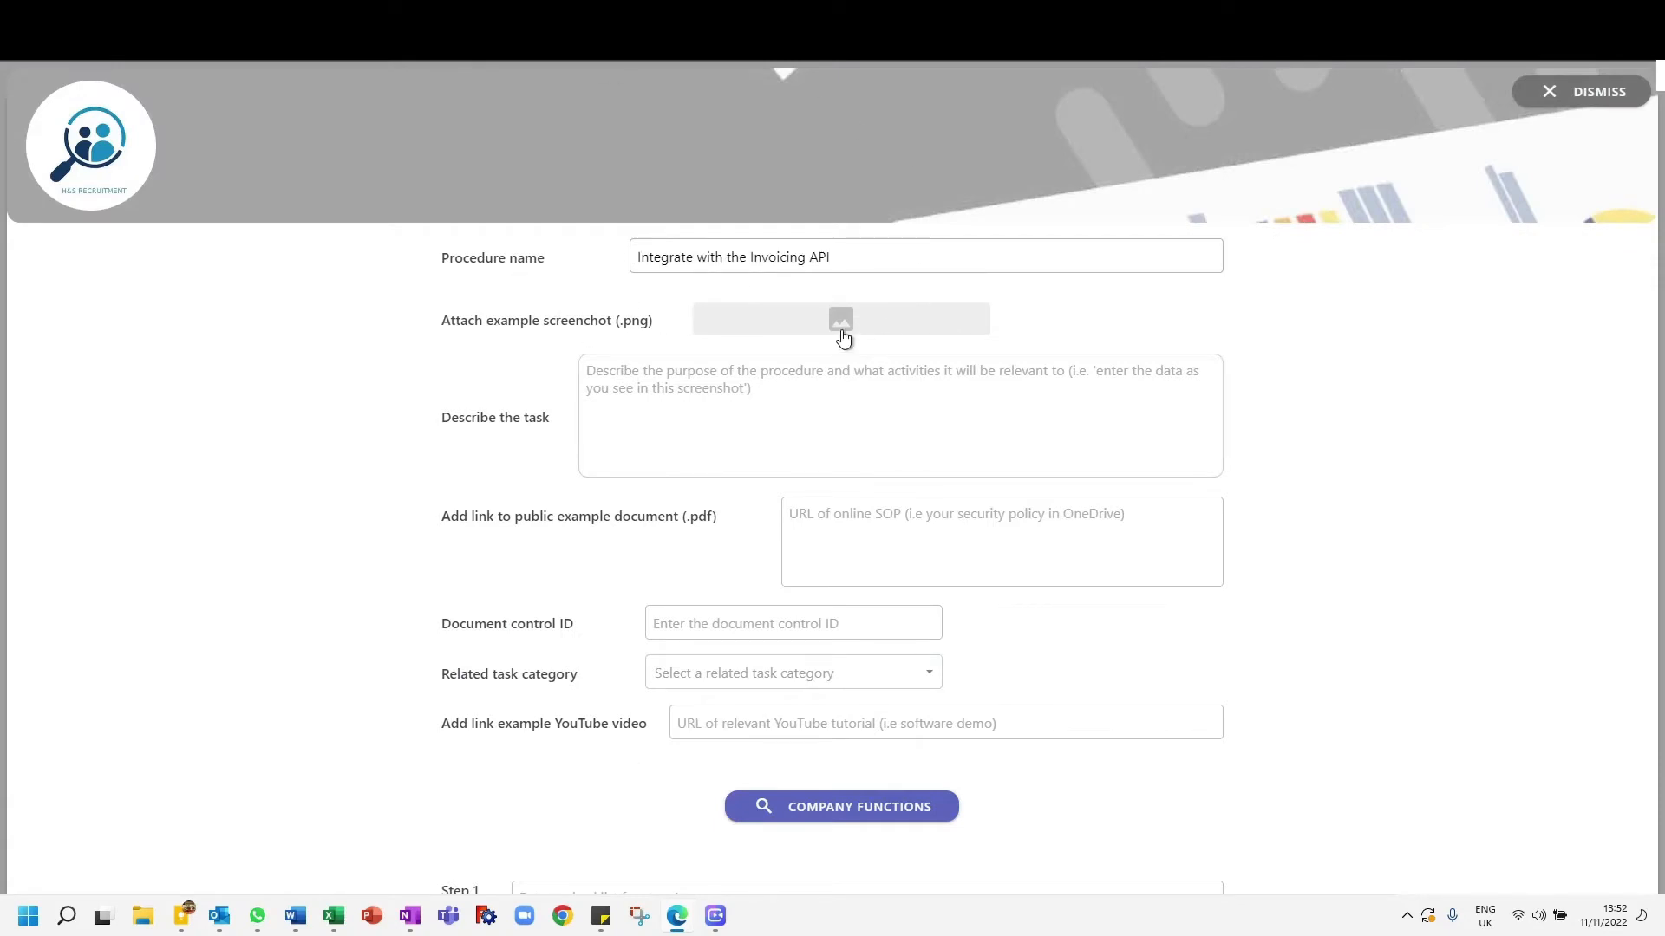
click(841, 328)
double_click(216, 204)
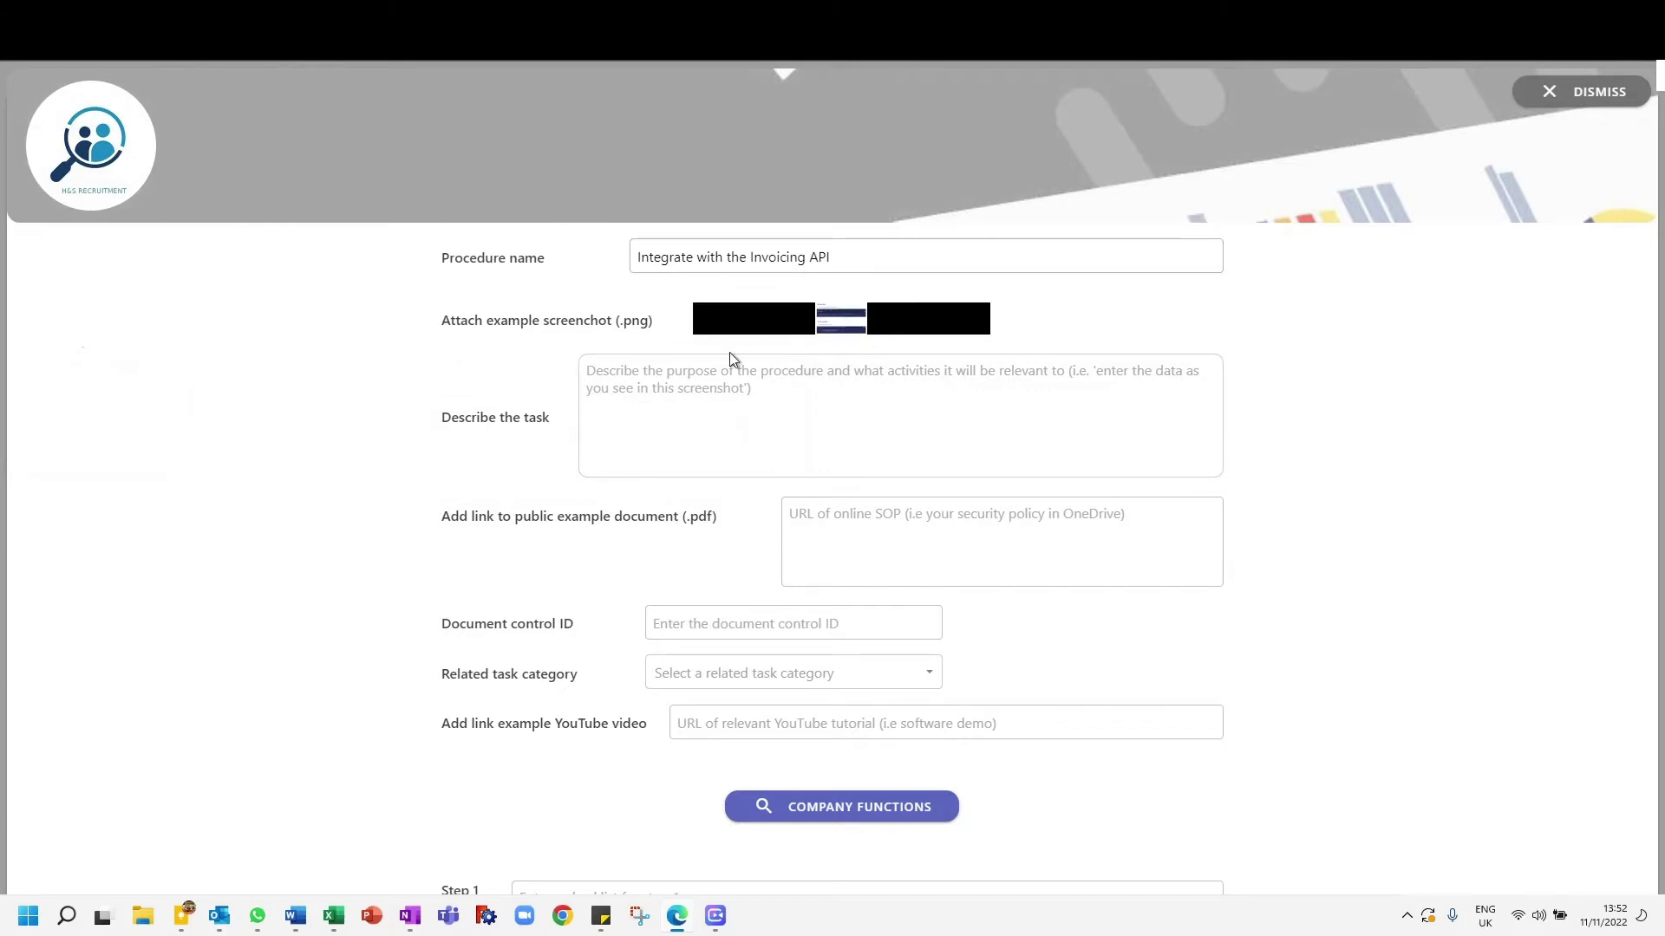
- Describe the task as "This example shows you how to integrate the invoicing API with Stripe."
click(721, 421)
key(alt+Tab)
click(387, 390)
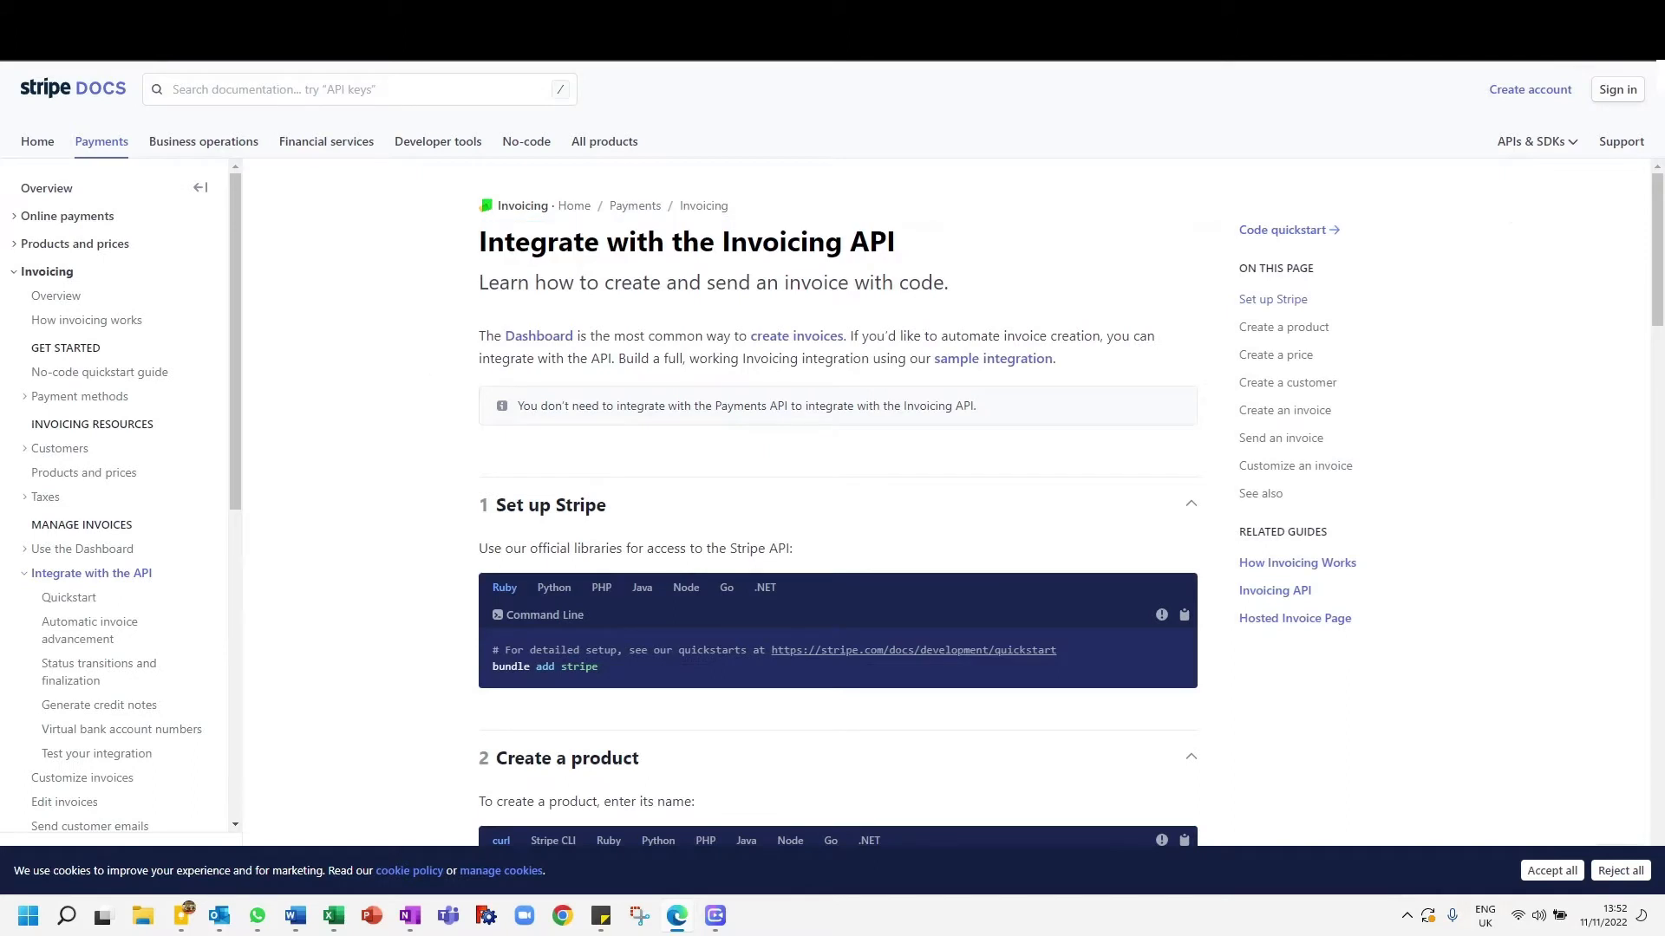
key(alt+Tab)
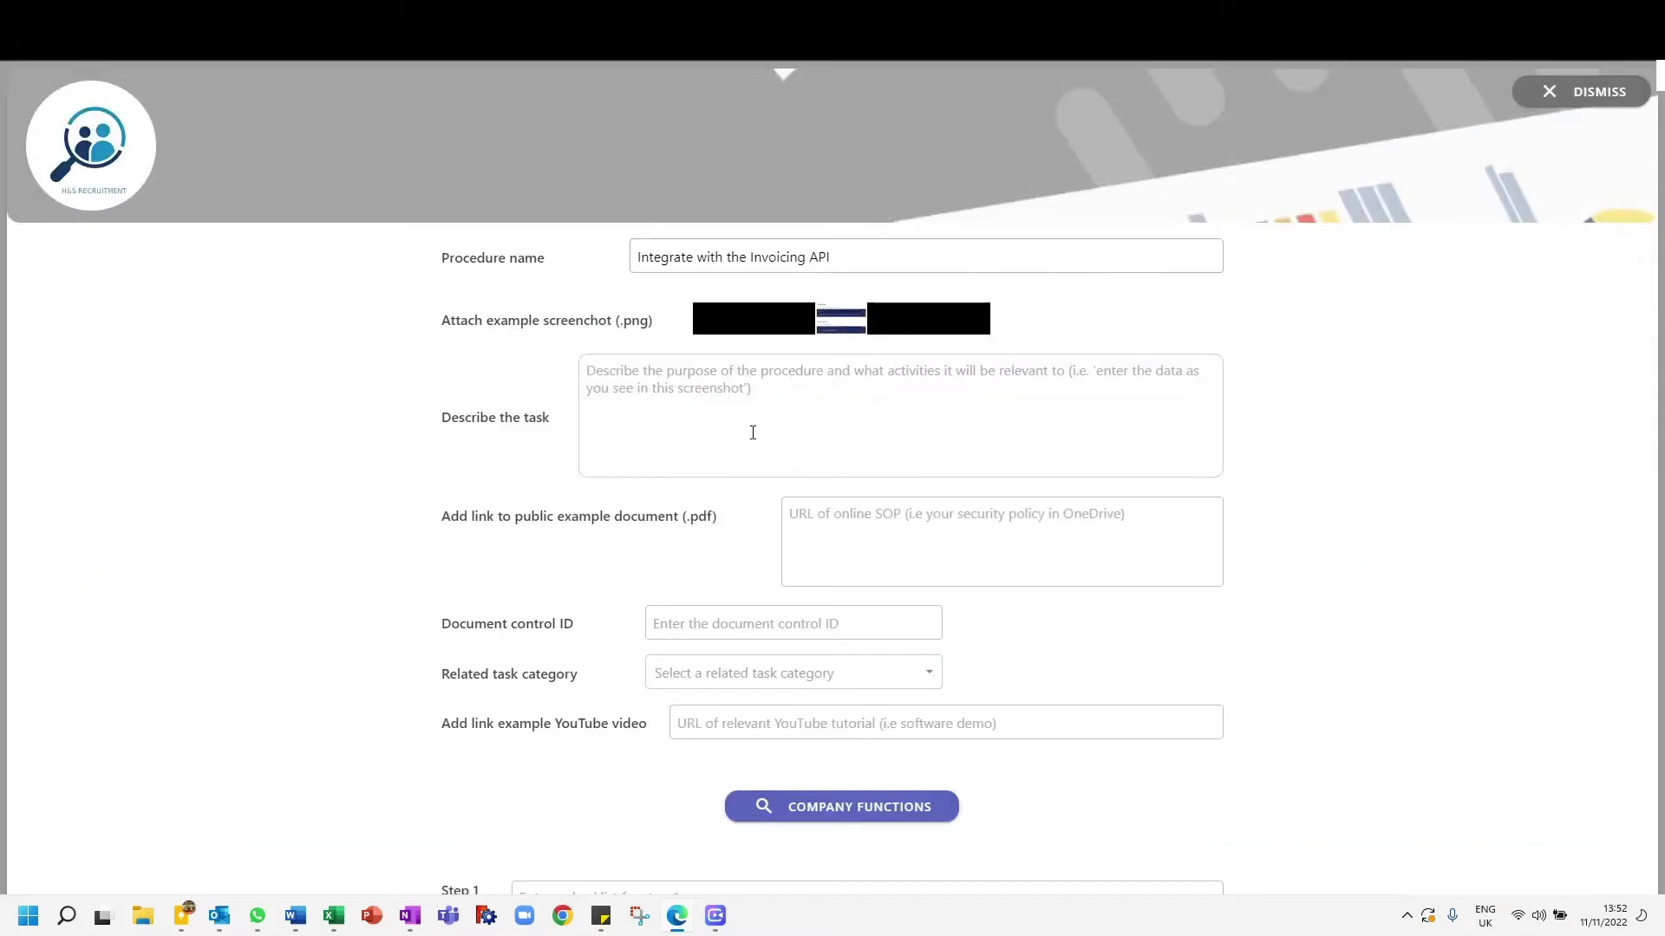
text(This )
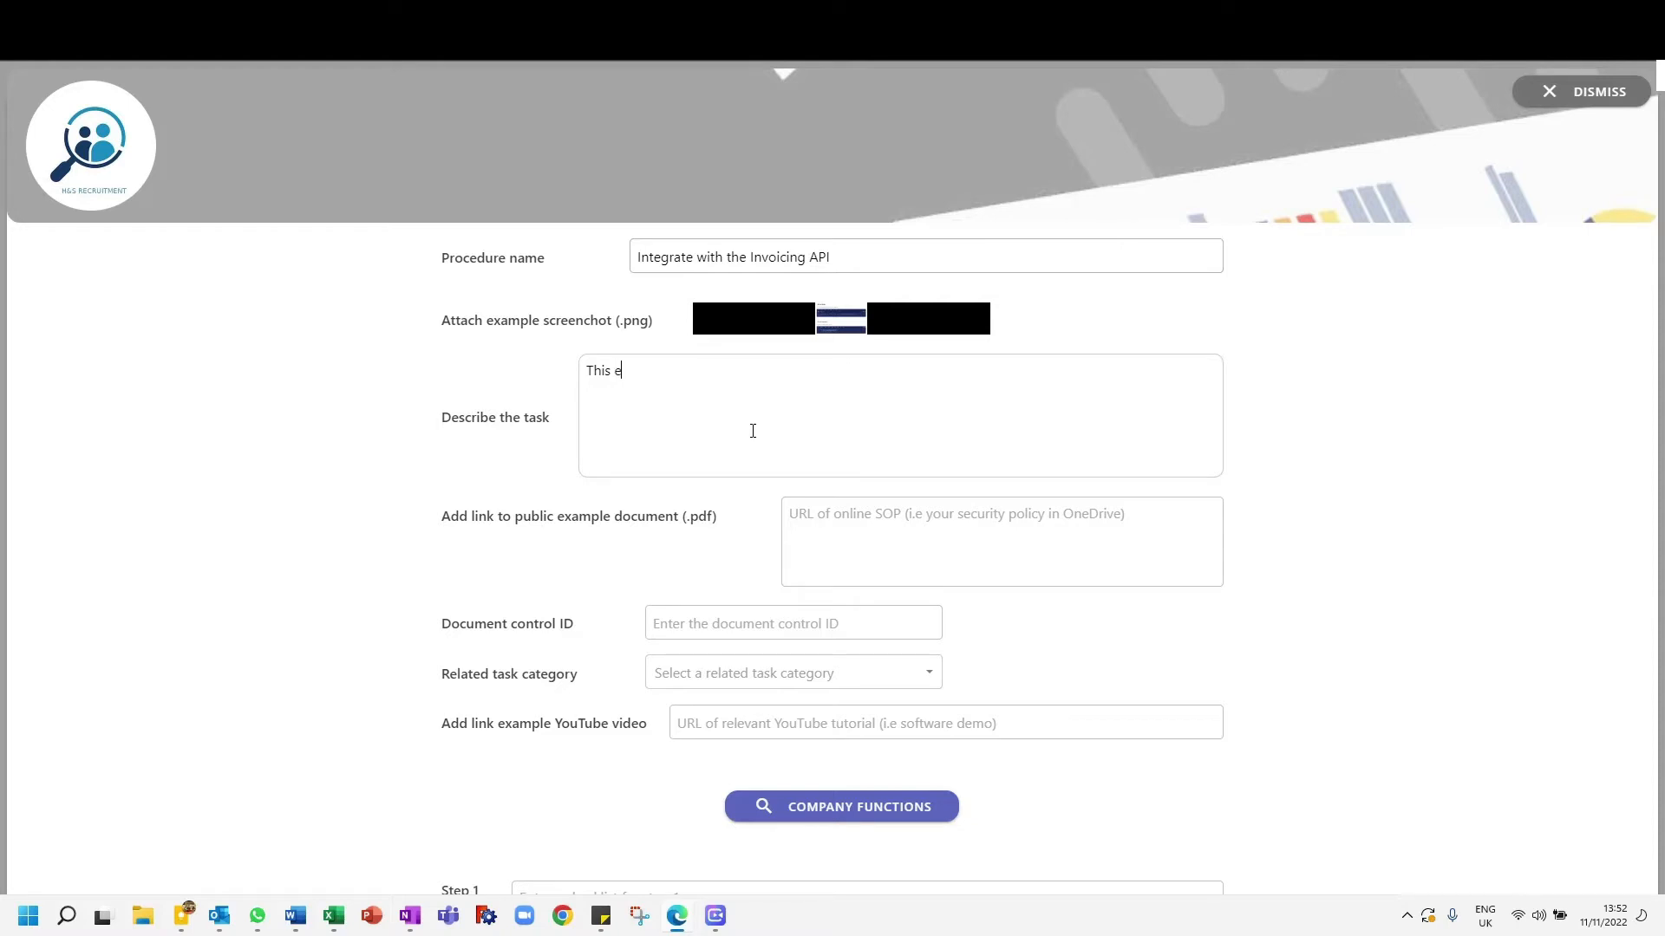
text(example shows you h)
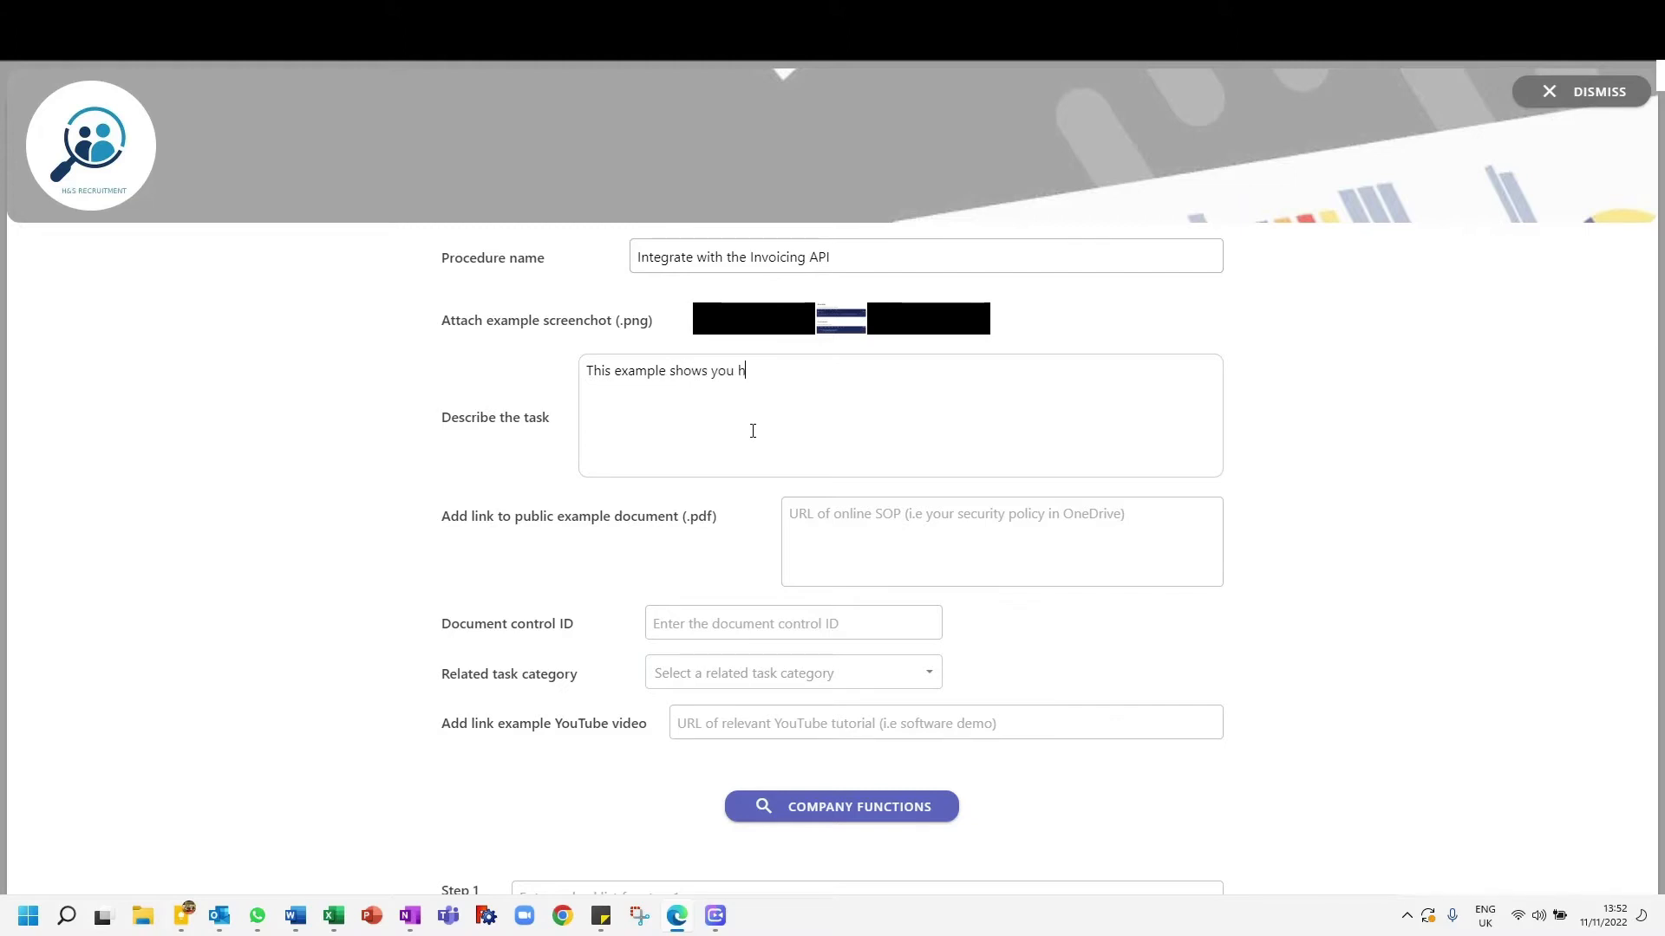
text(ow to integrate the invoi)
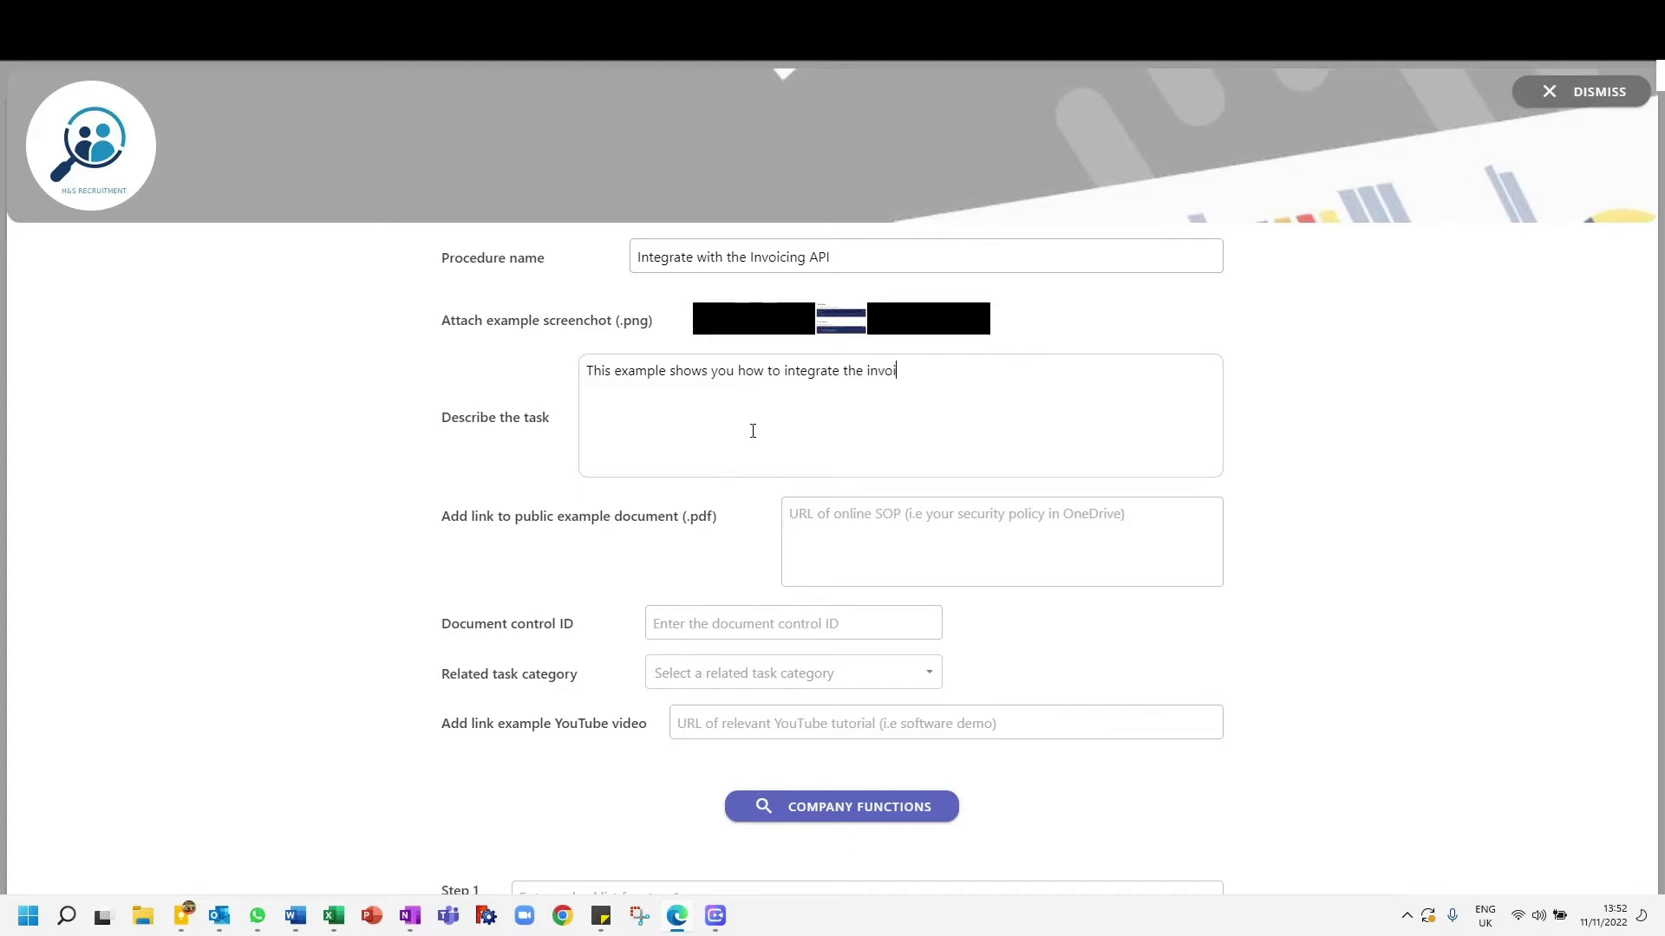
text(cing API with stripe)
key(BackSpace)
key(BackSpace)
key(BackSpace)
key(BackSpace)
key(BackSpace)
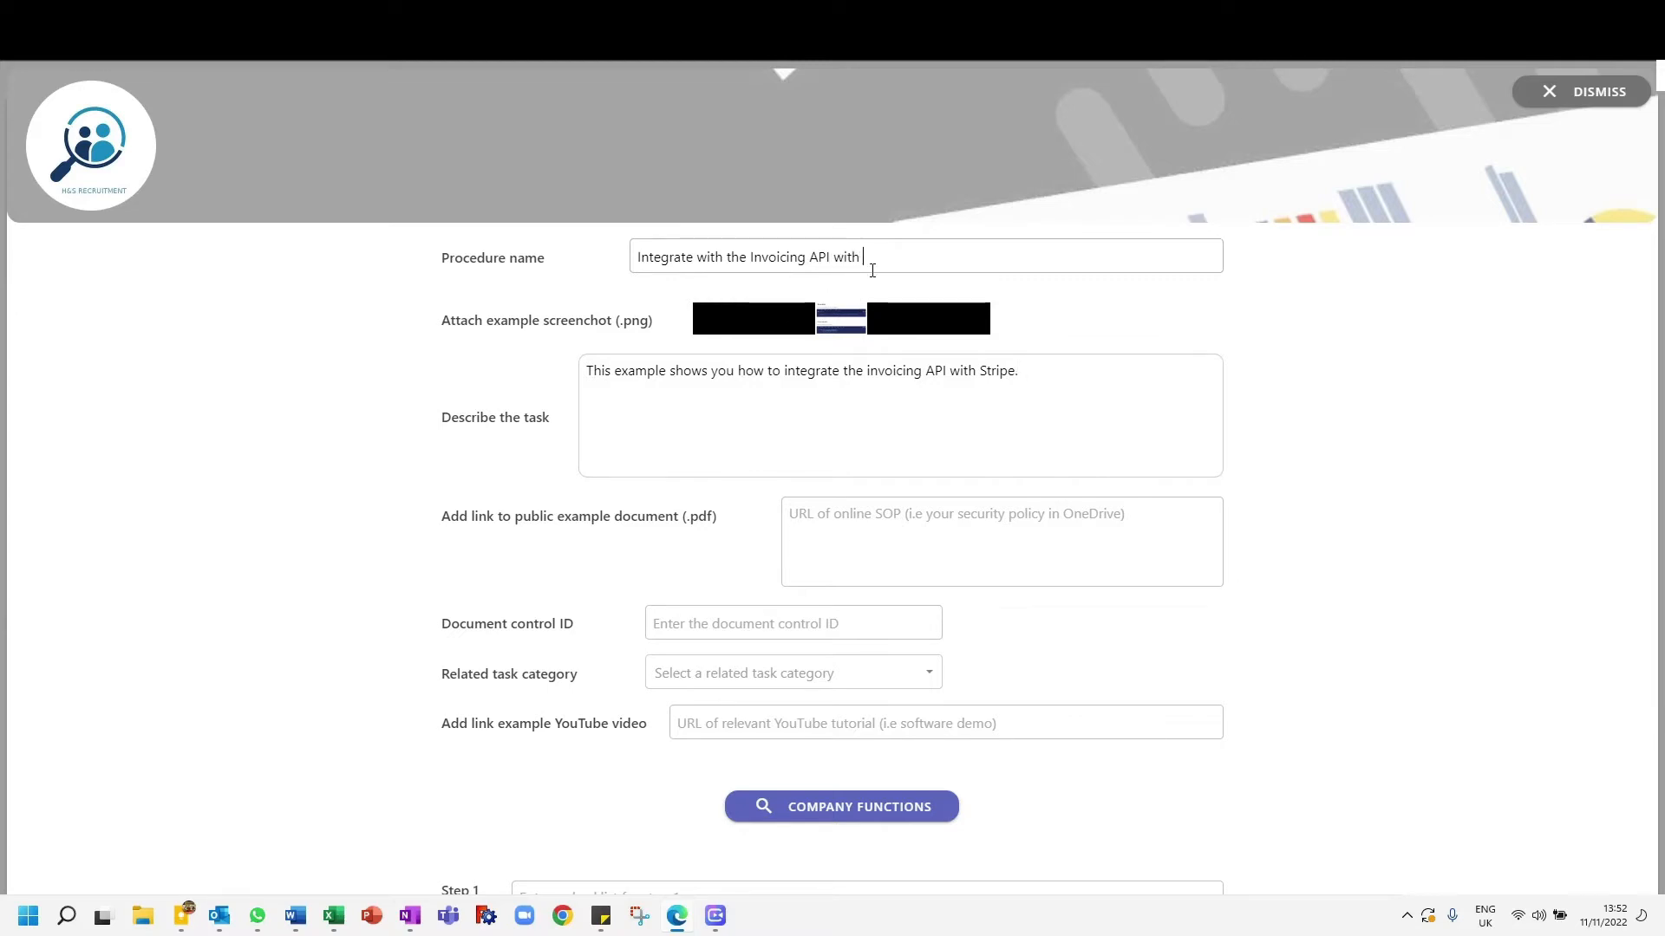
- Extend the procedure name to "Integrate with the Invoicing API with Stripe" and paste the copied link as the example YouTube video
text(Stripe)
click(895, 532)
click(735, 723)
text(https://www.youtube.com/watch?v=y1g2z4hNAqI)
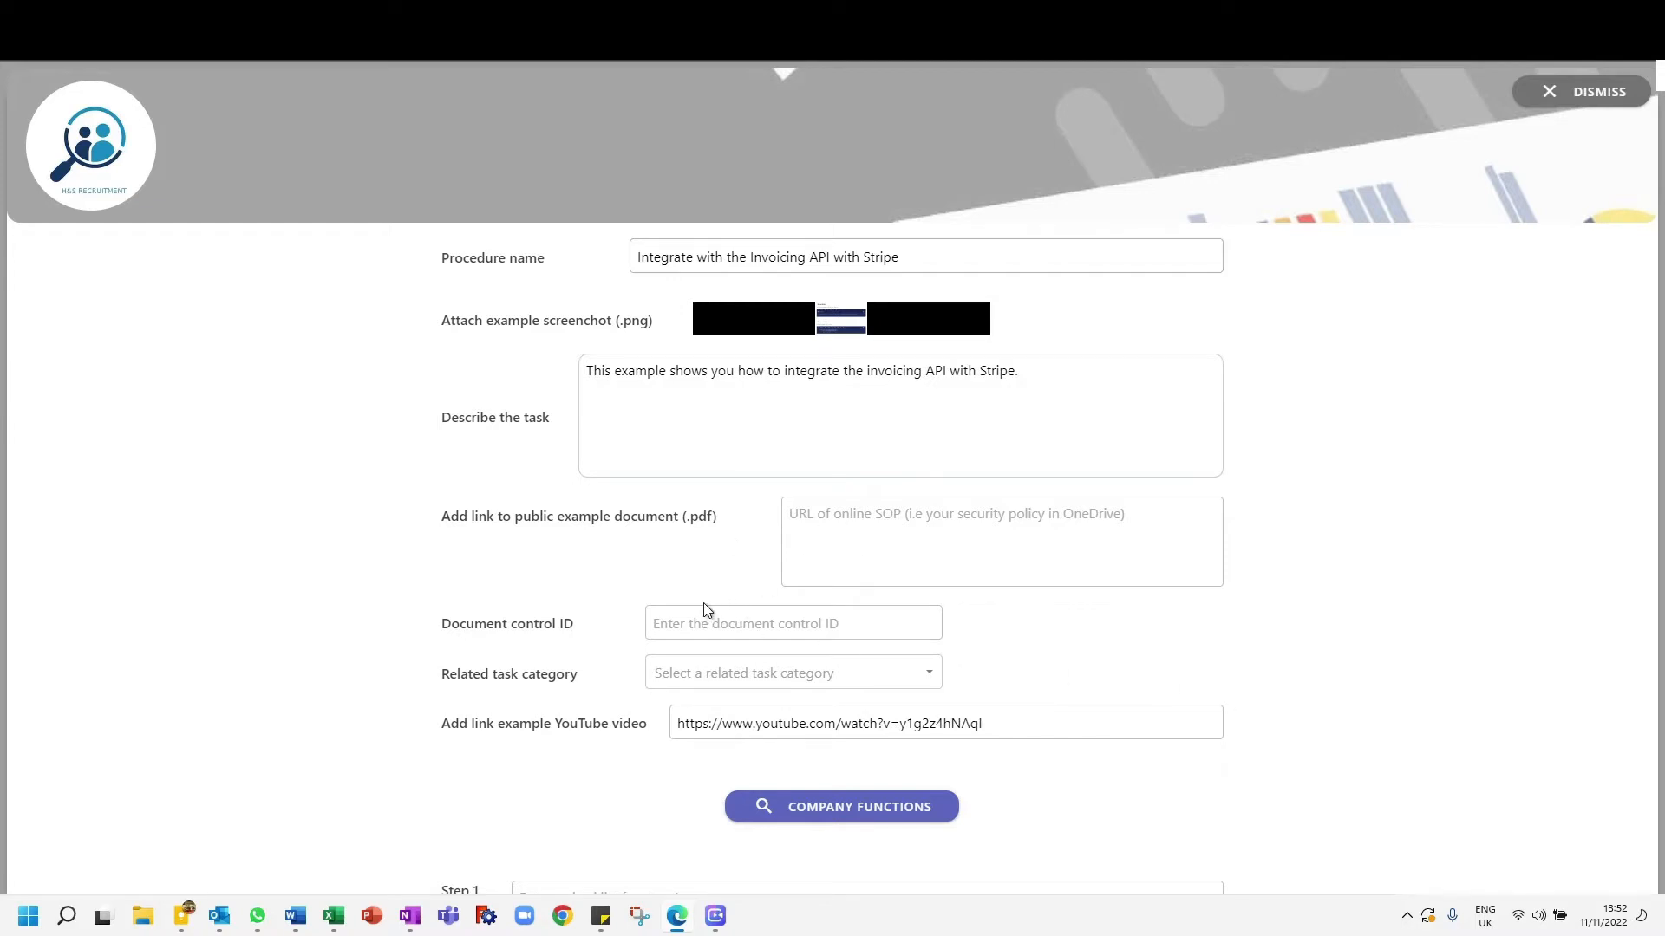
- Set the related task category to the option for handling payment deposits from a payment gateway
click(699, 676)
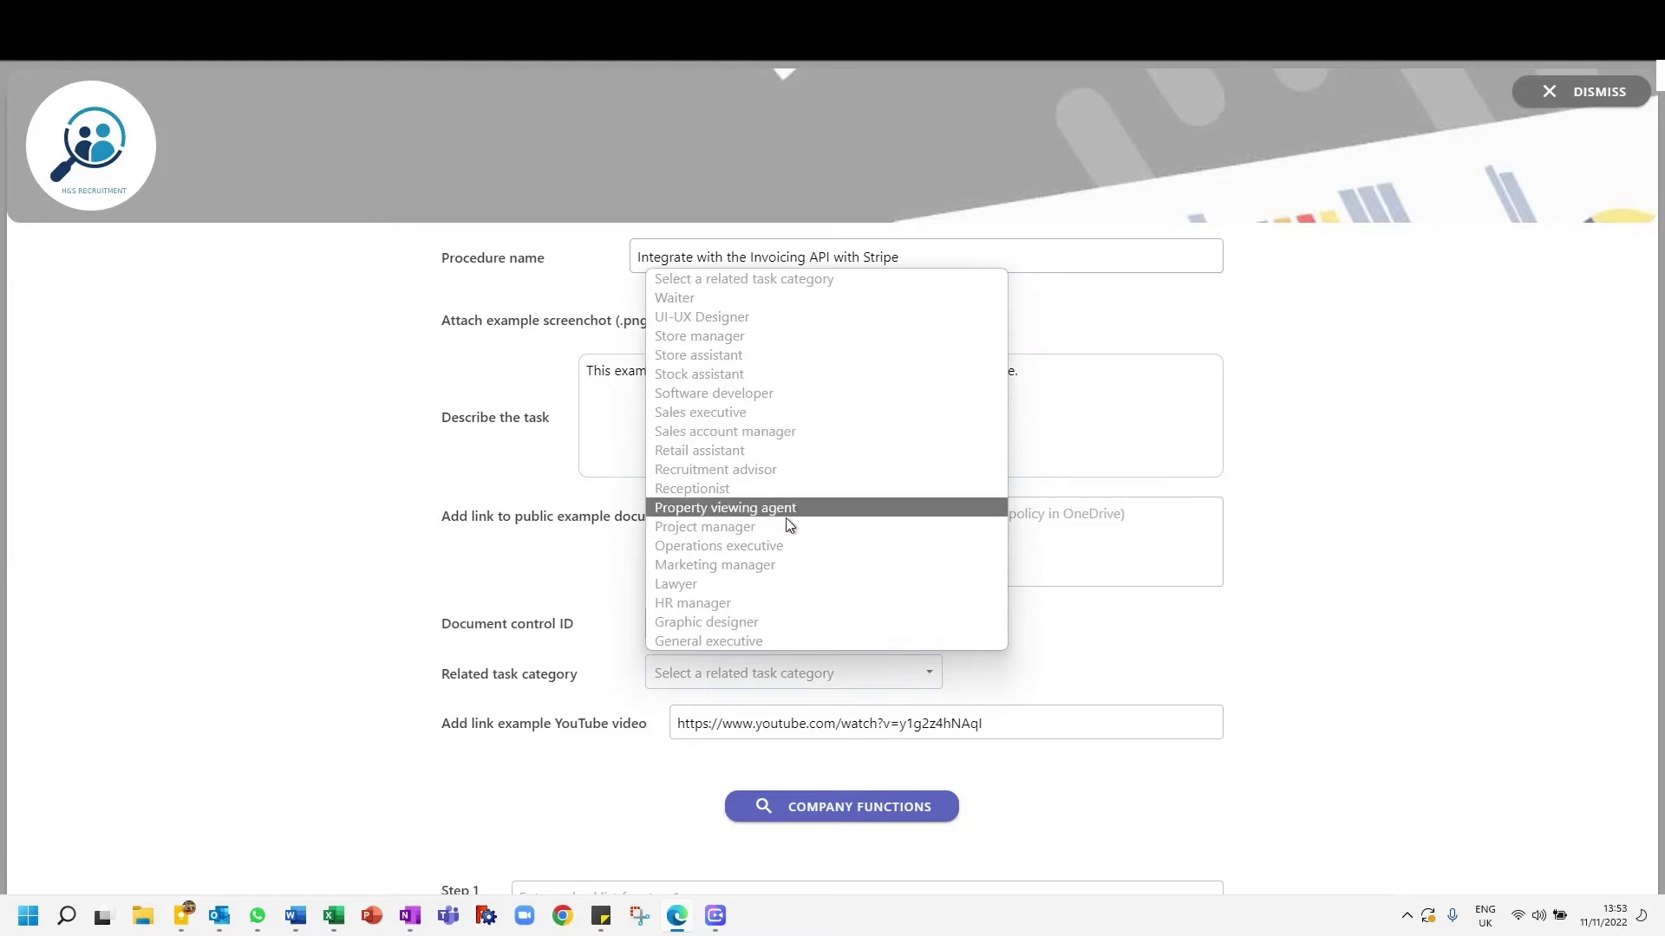
scroll(791, 522, down, 5)
scroll(798, 518, down, 4)
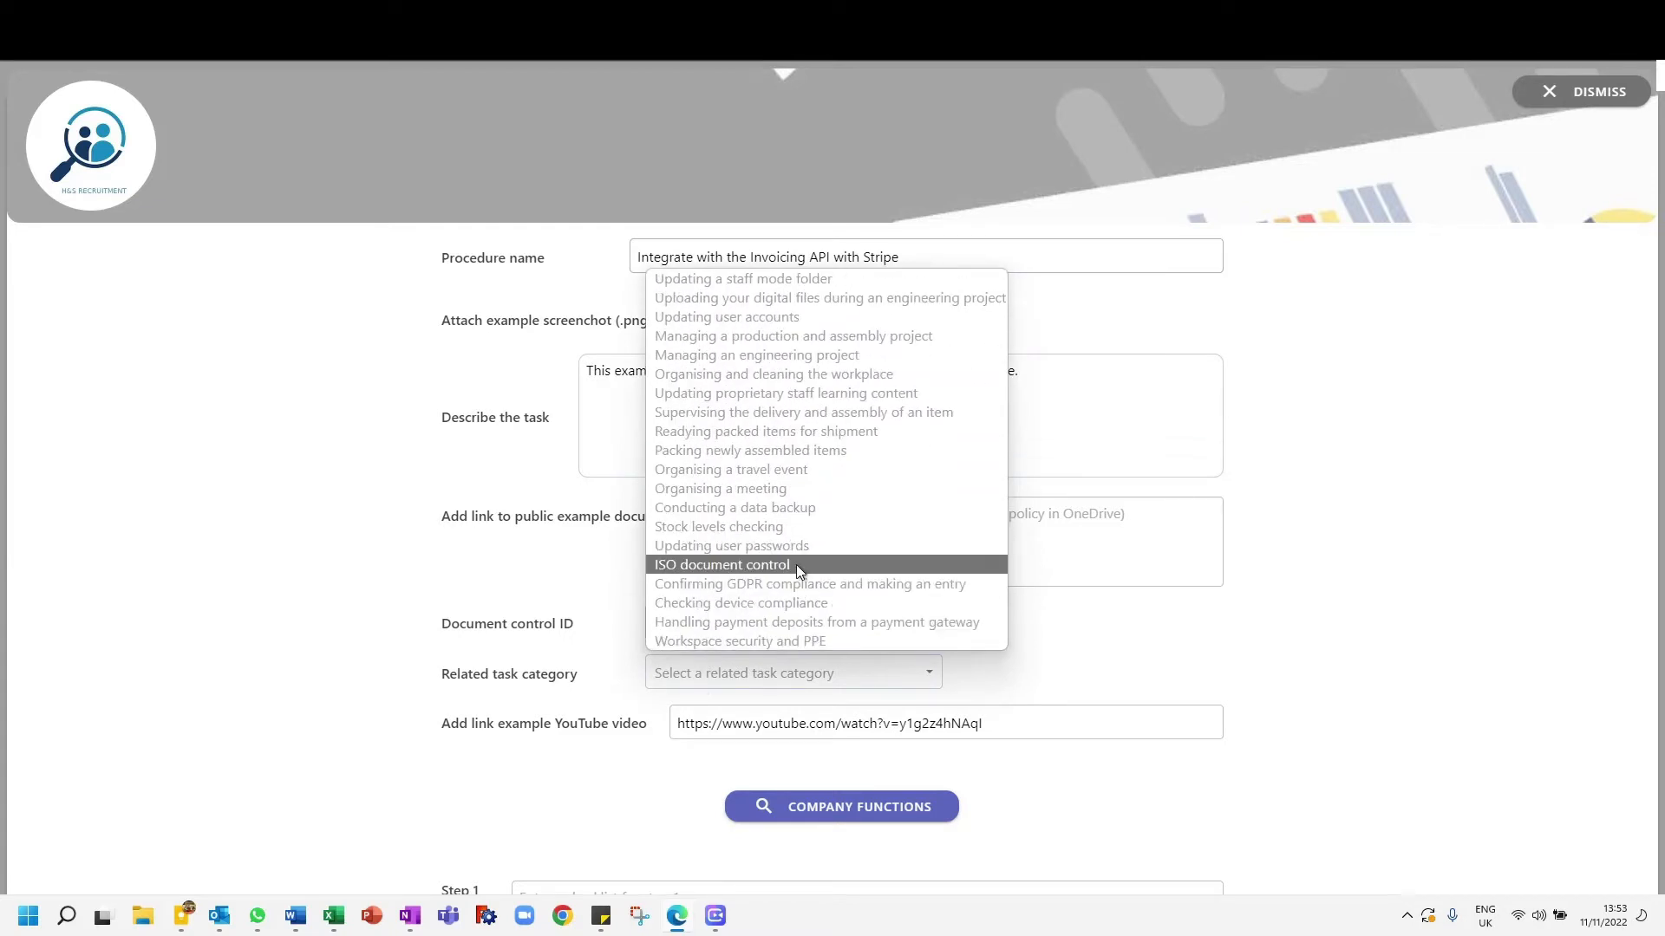
click(777, 623)
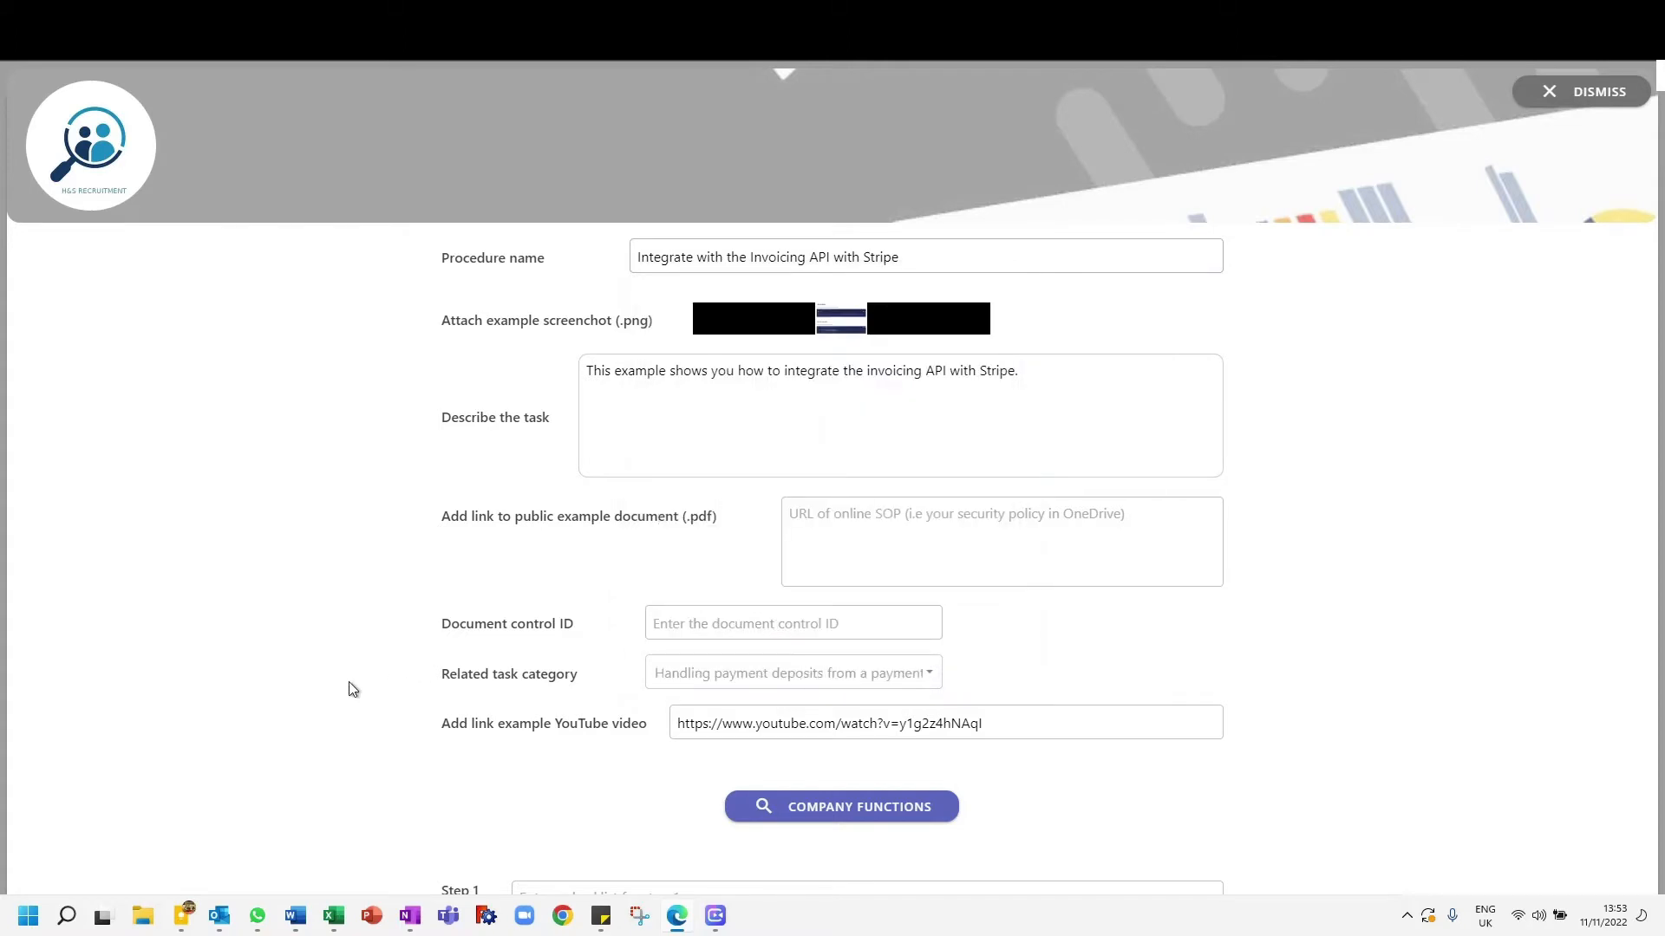
- View the company functions list, close it and look over the checklist step fields of the form
scroll(353, 685, down, 3)
scroll(353, 685, up, 3)
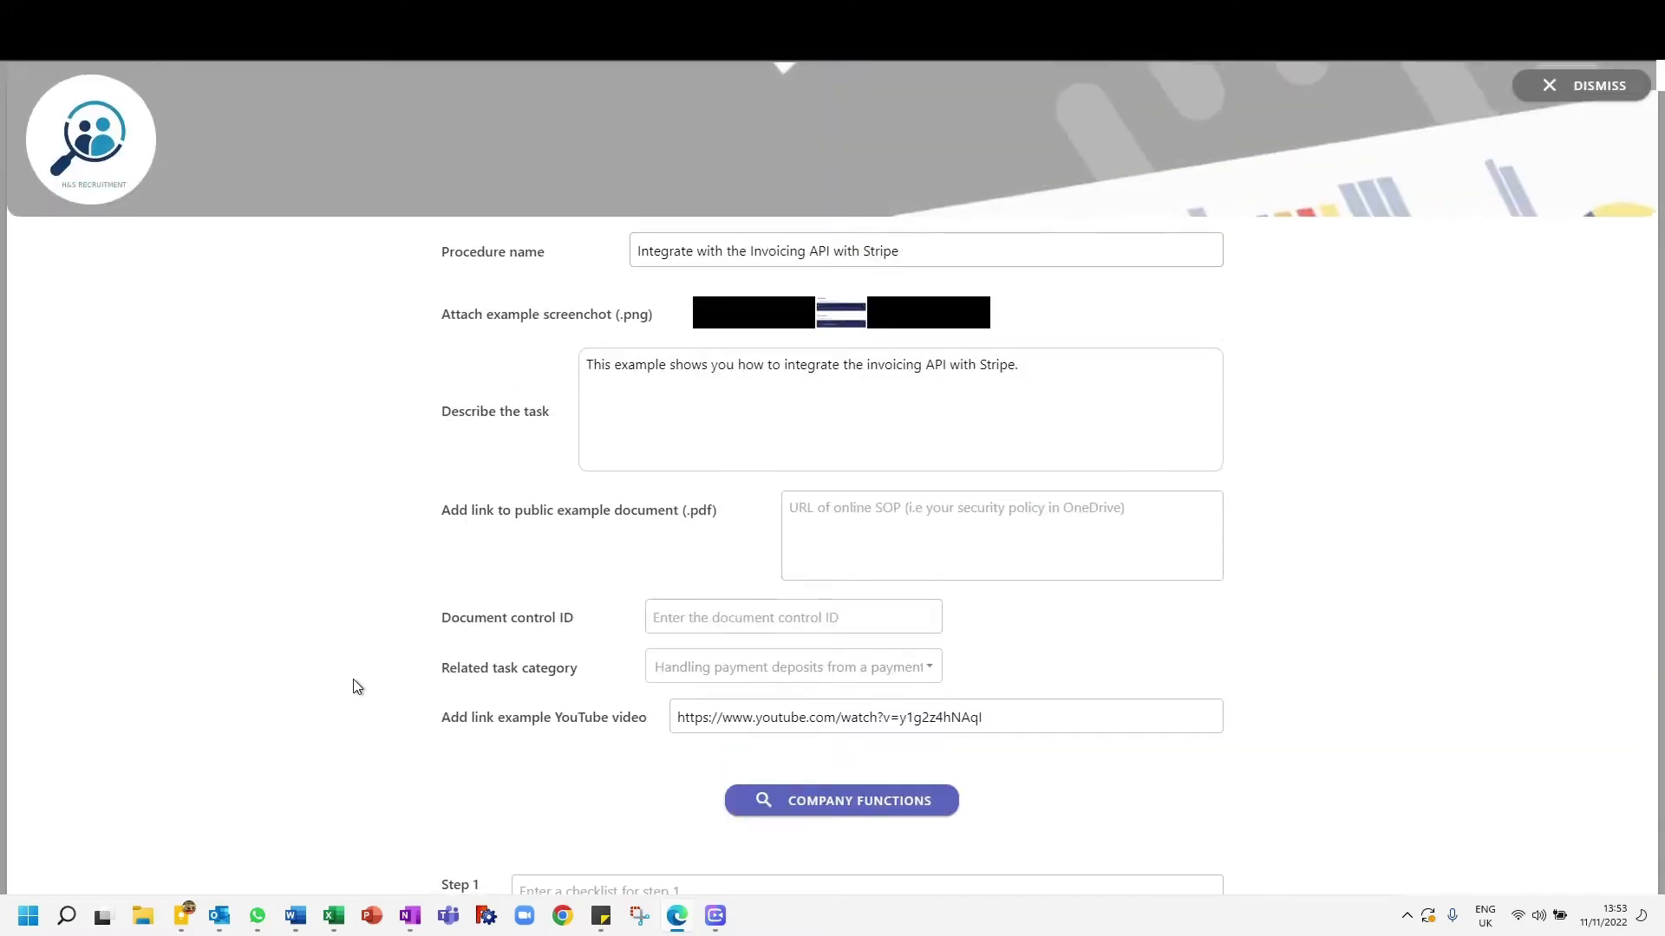
click(925, 800)
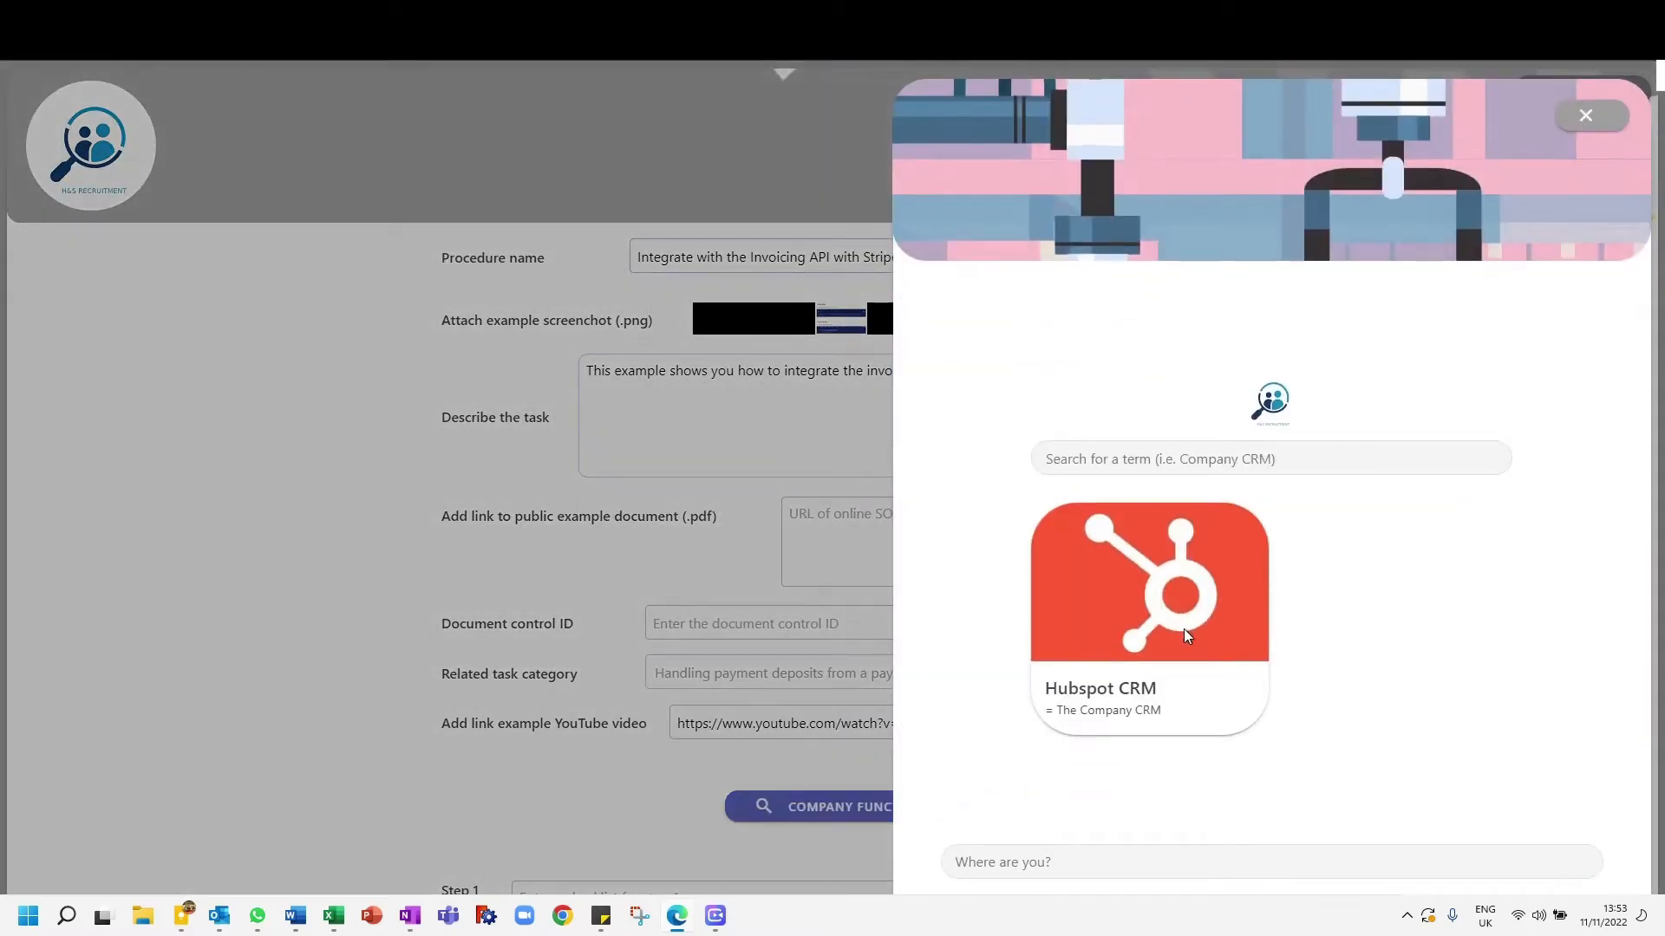
scroll(1183, 633, down, 4)
scroll(1133, 673, up, 4)
click(1591, 115)
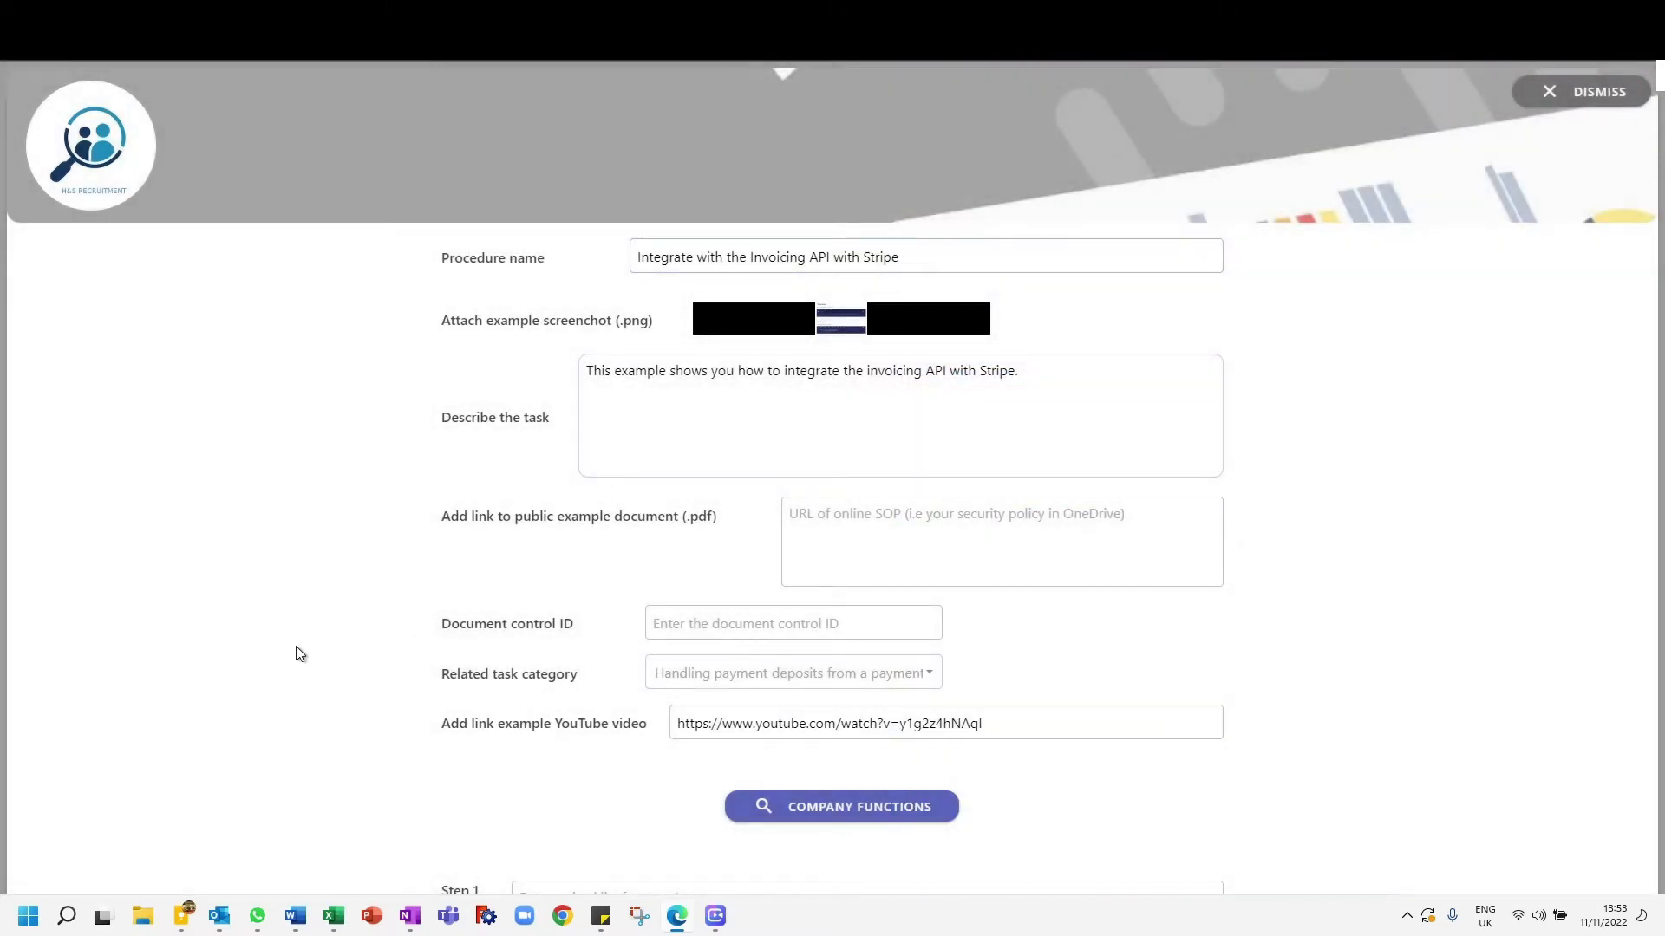
scroll(299, 655, down, 7)
scroll(570, 256, up, 4)
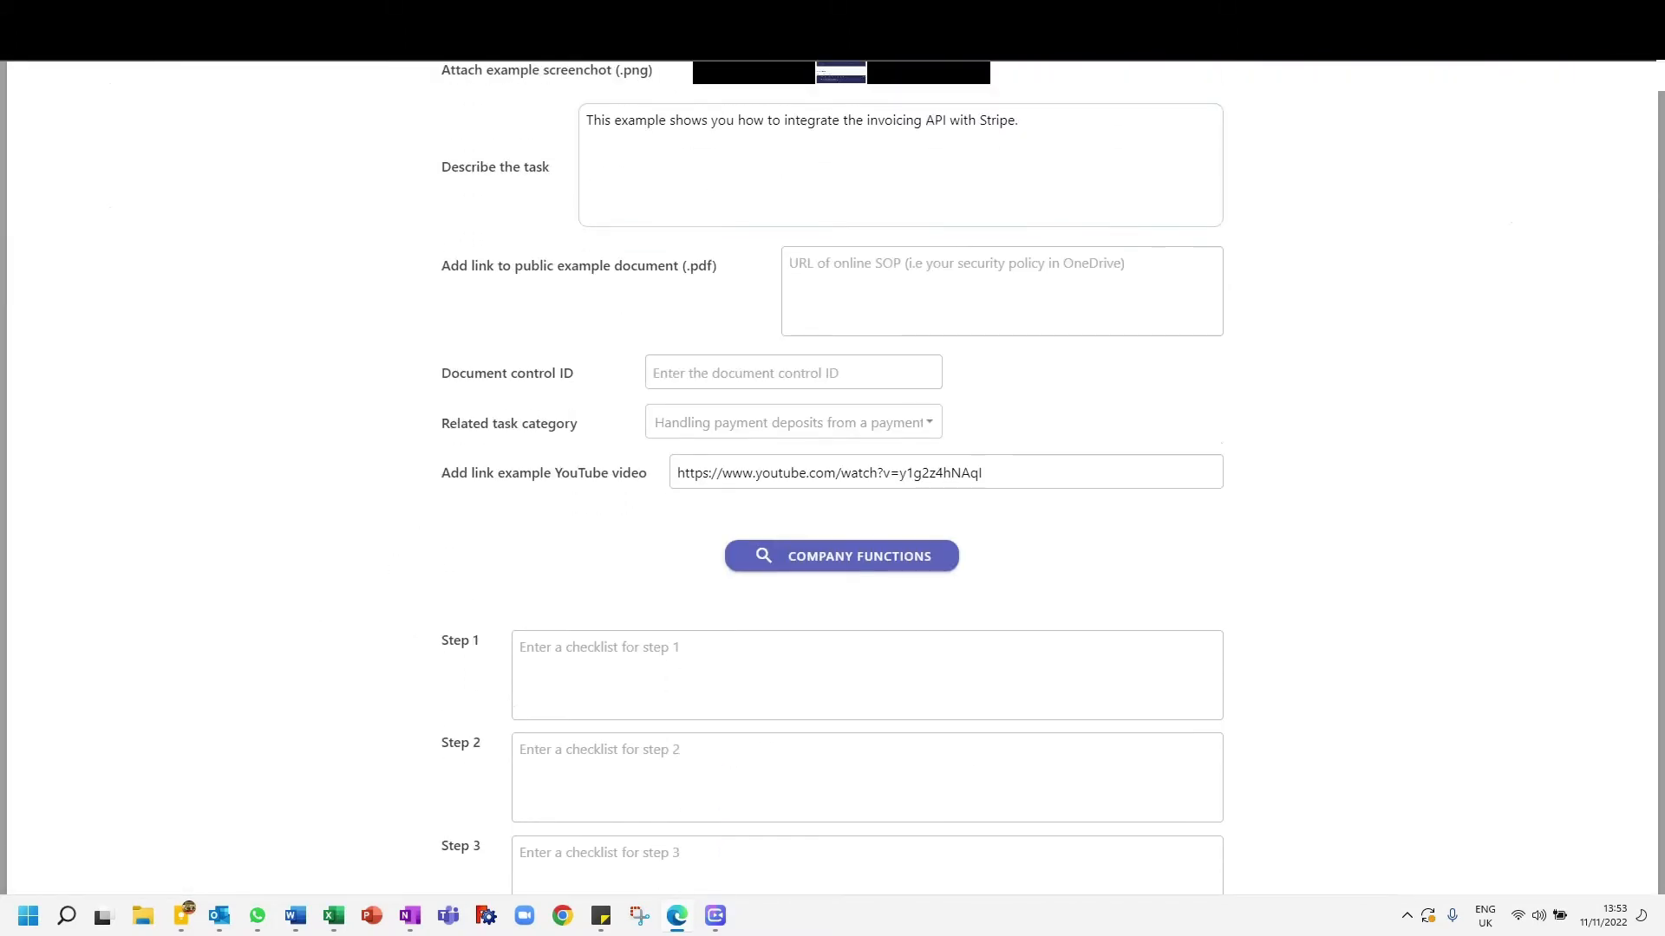
scroll(570, 204, up, 2)
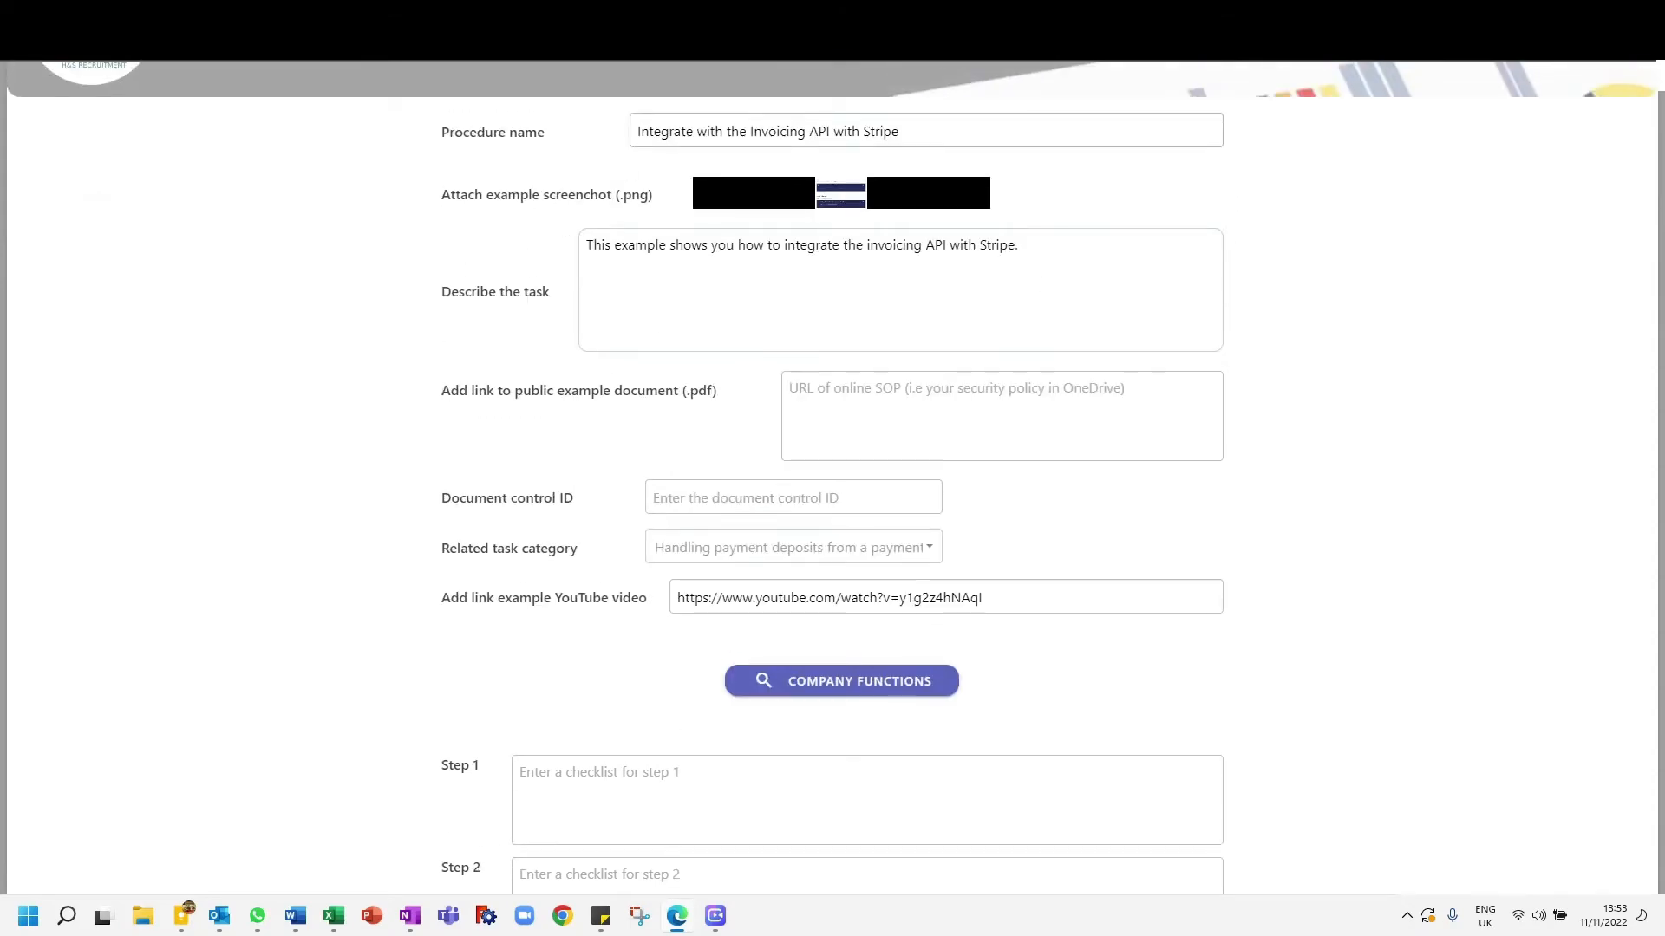
- Search Google in a new browser tab for "Invoice payment API stripe manual .pdf"
key(ctrl+t)
text(g)
key(Return)
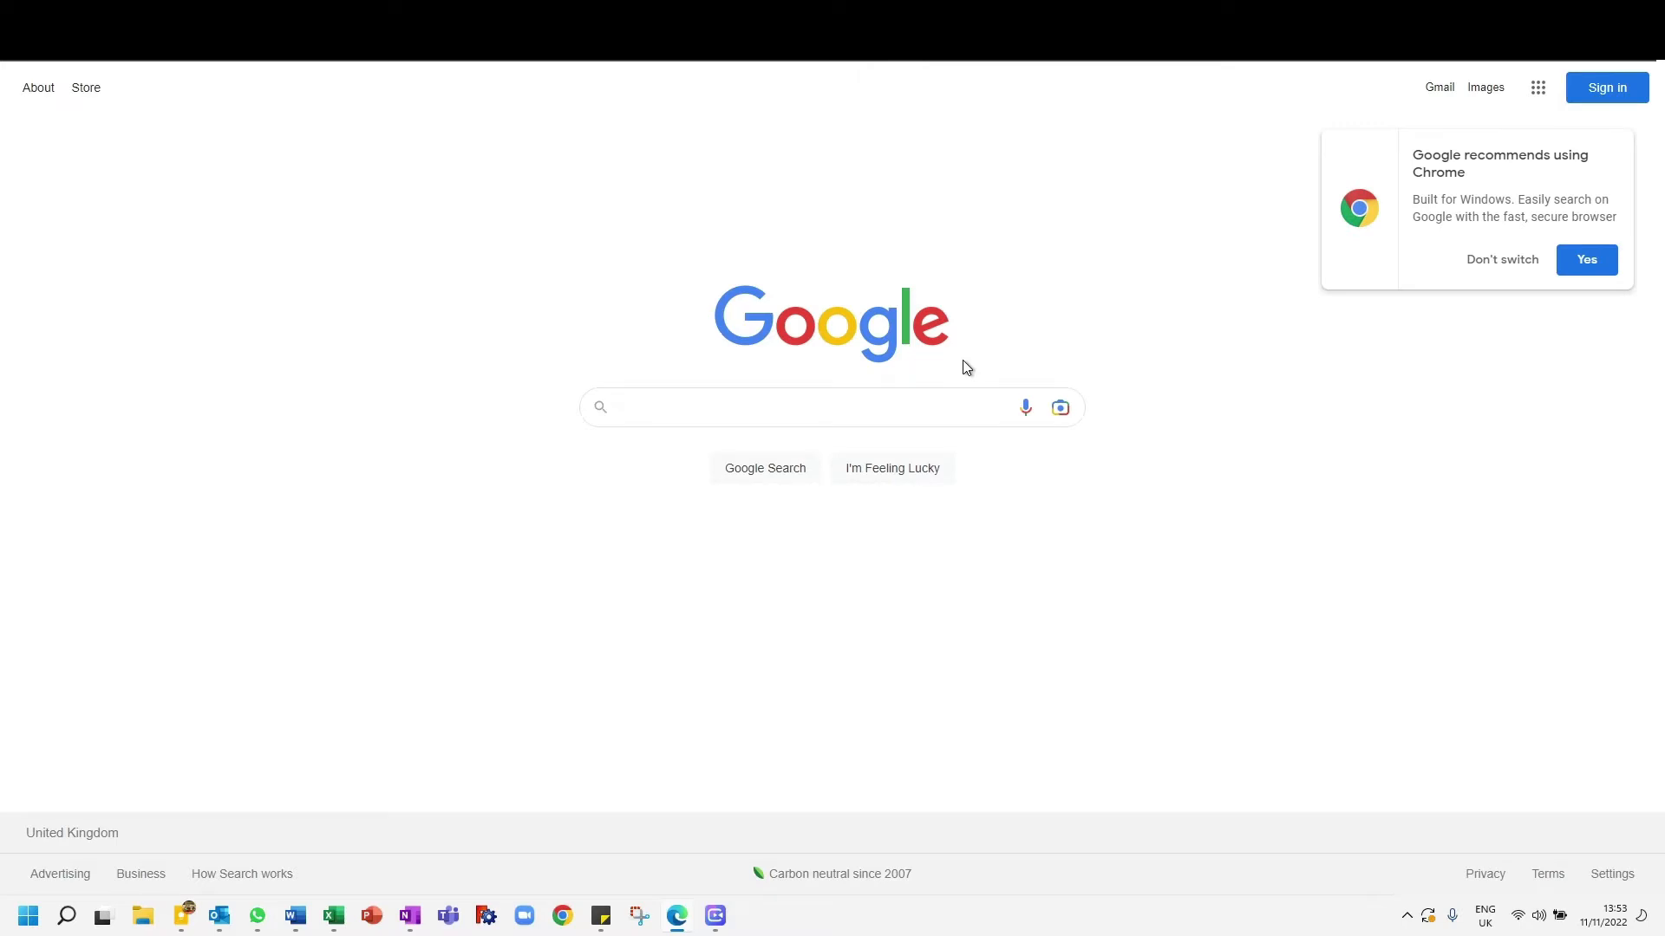
text(Py)
key(BackSpace)
text(a)
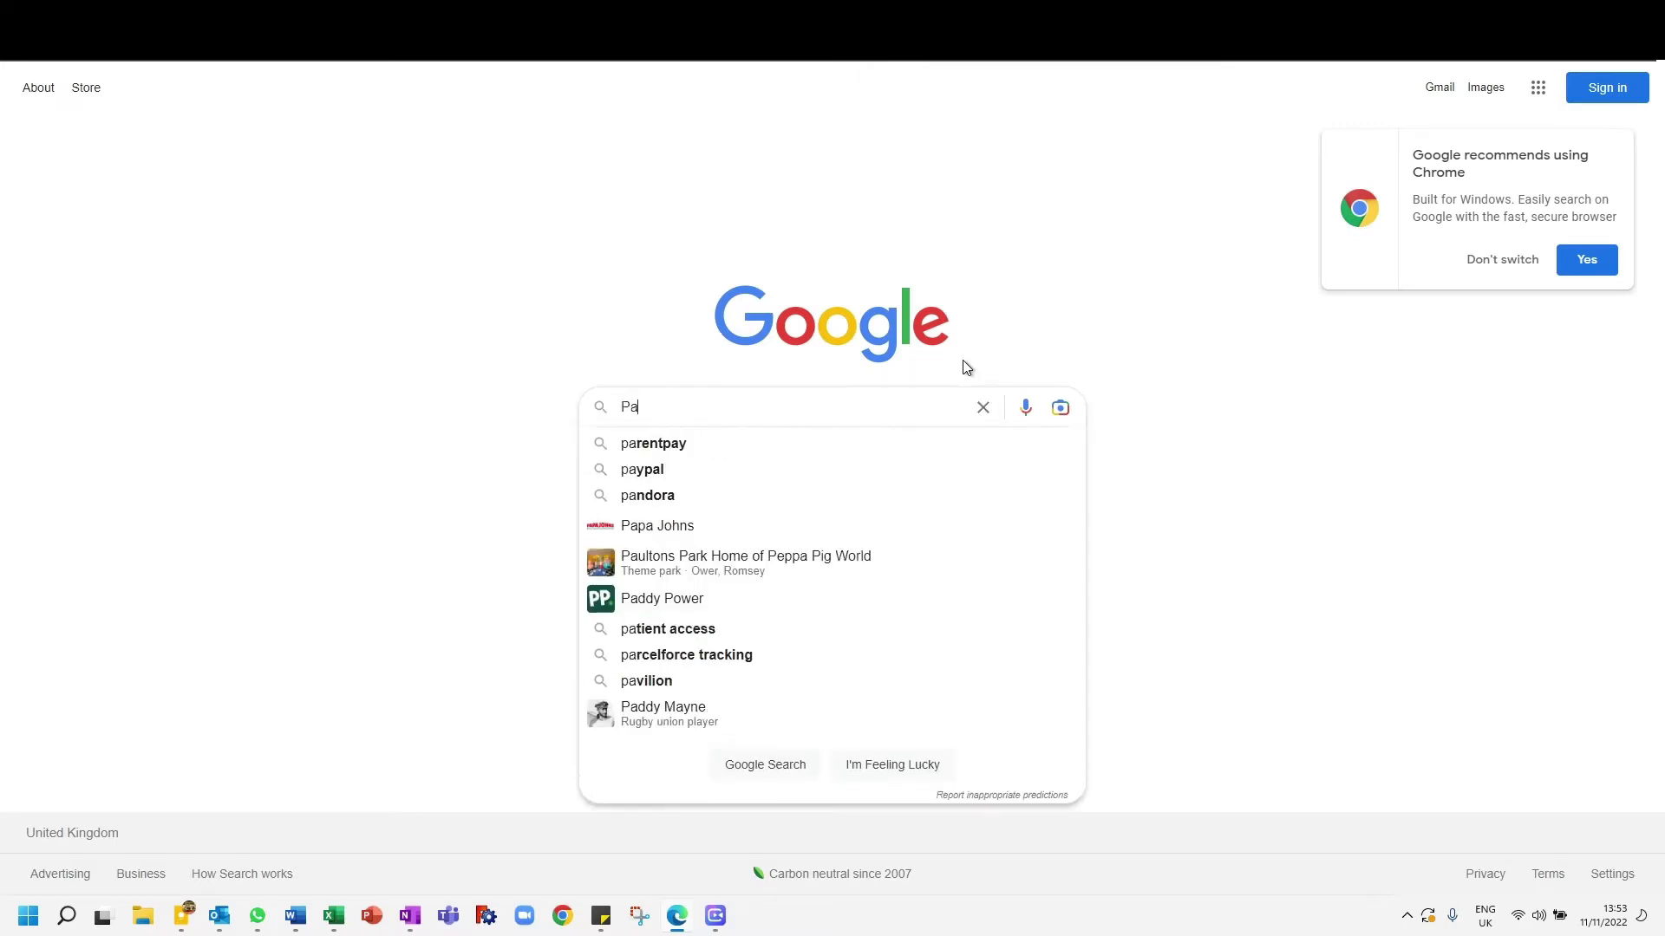
text(yment API )
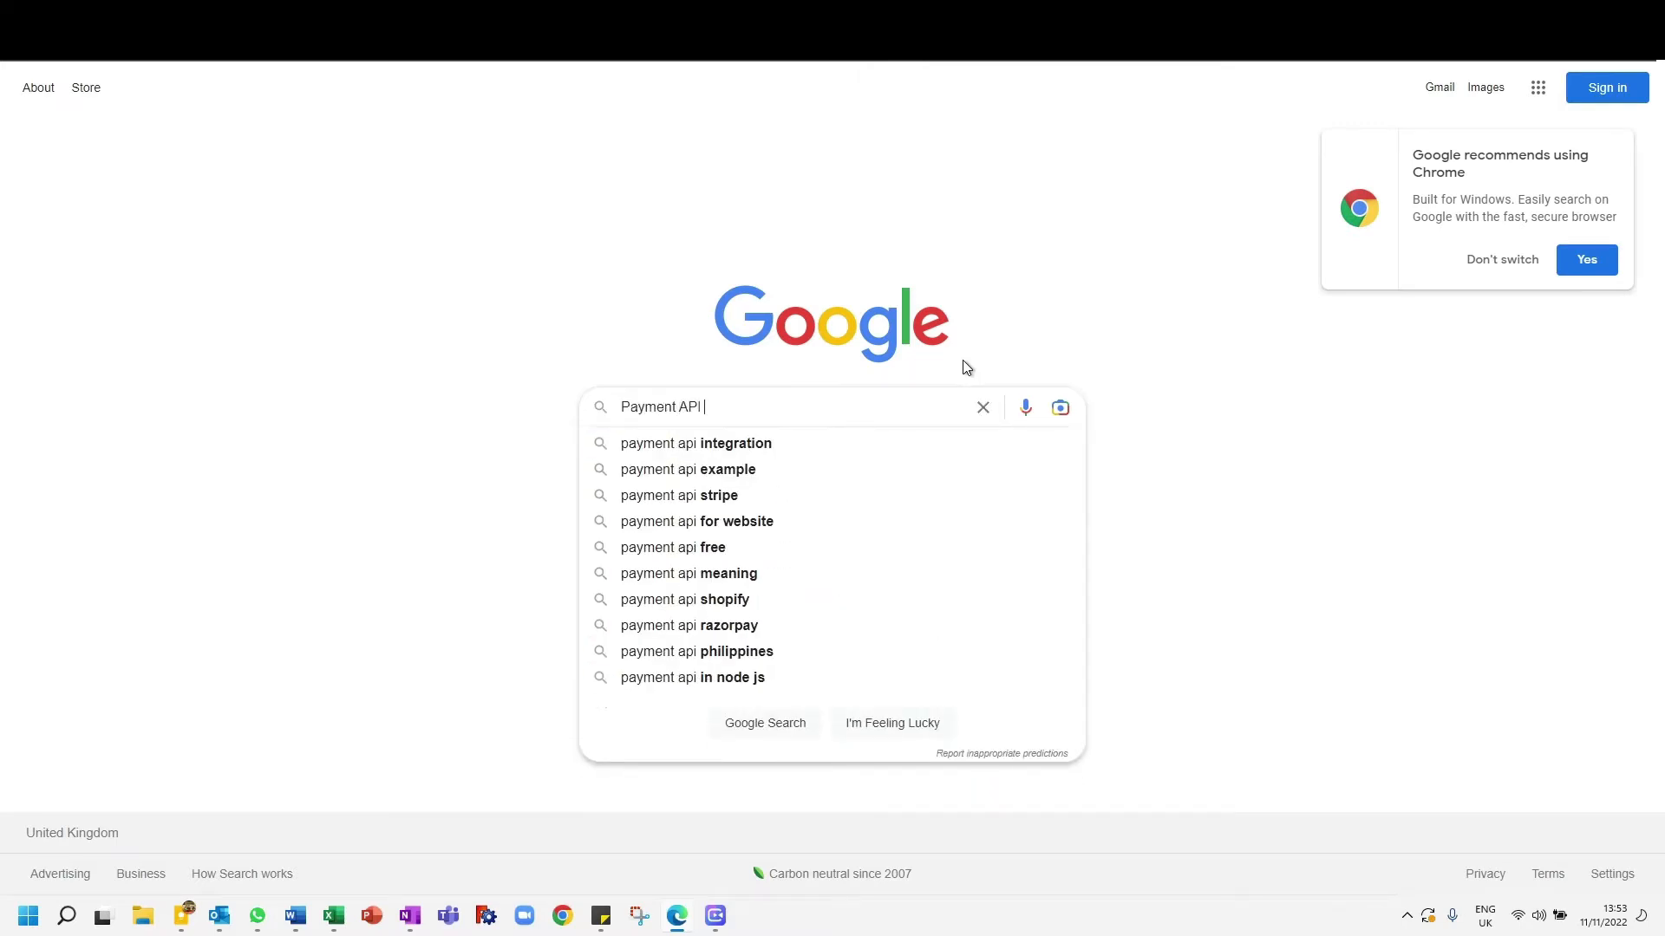
text(stripe)
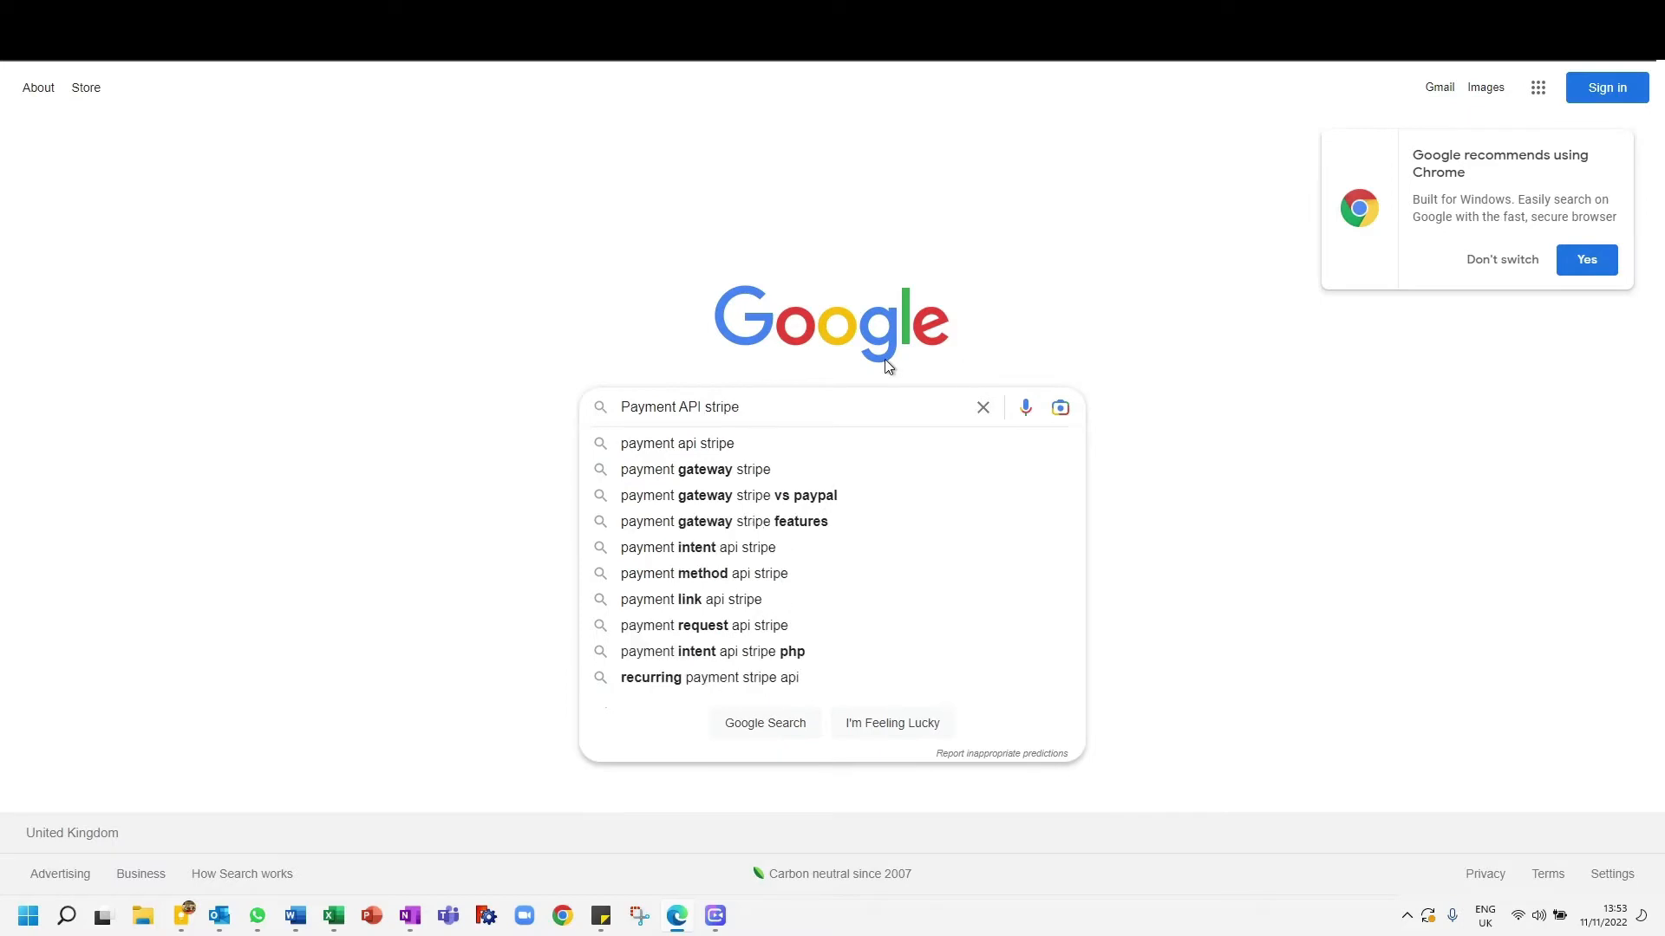
double_click(640, 407)
text(Invoice payme)
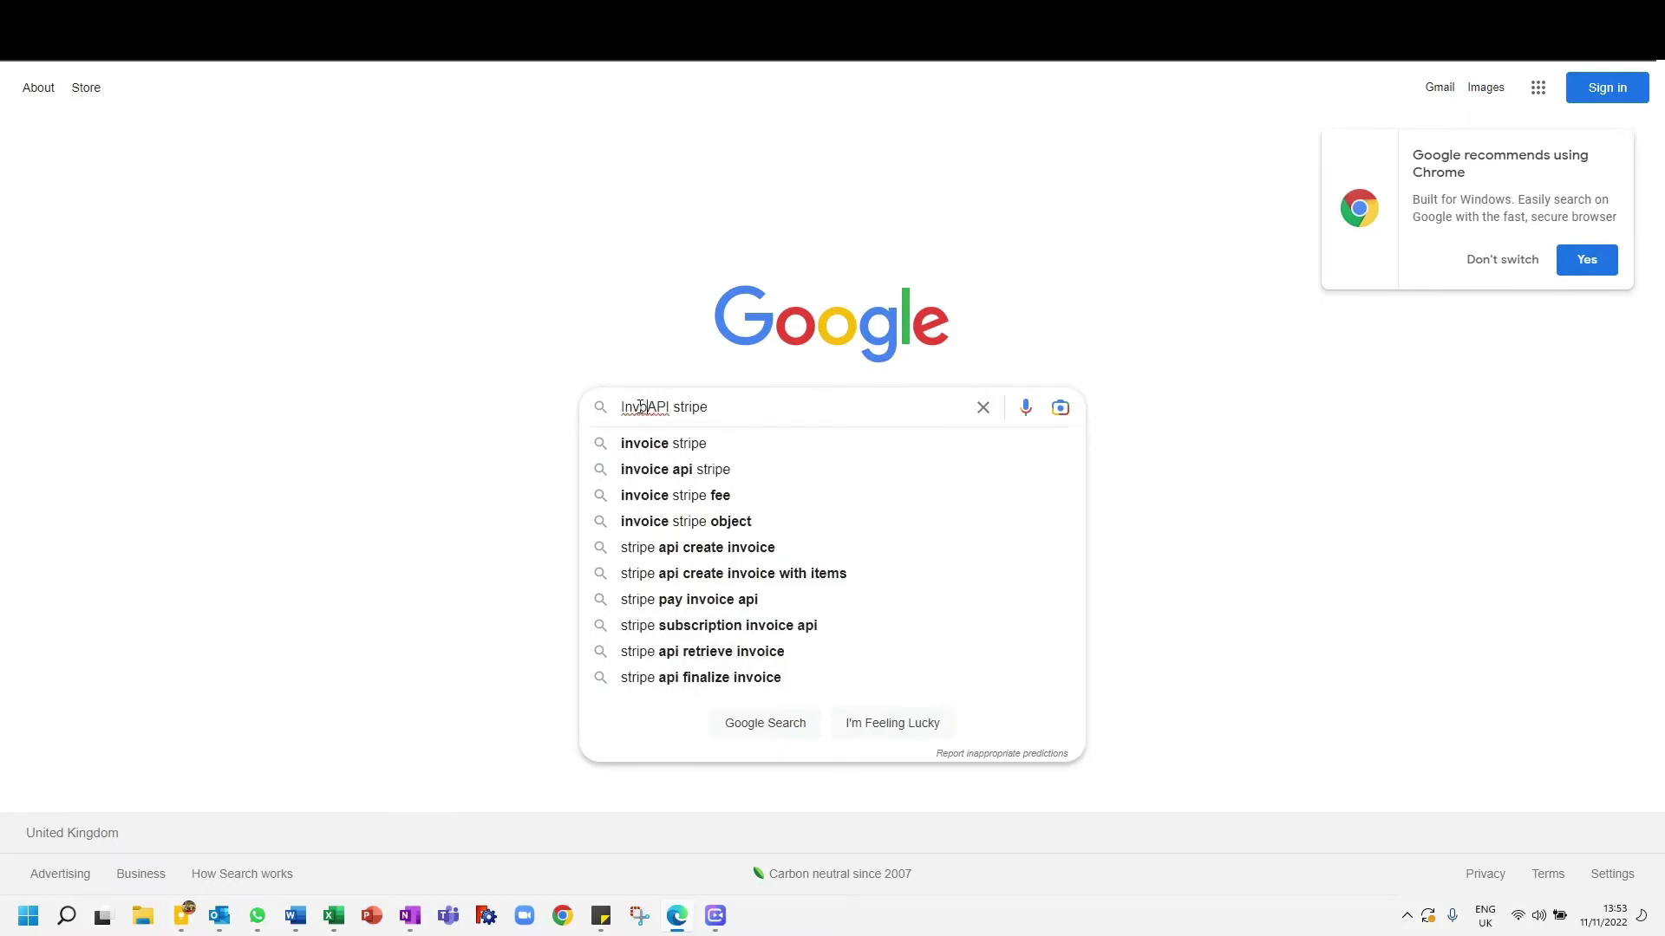
text(nt)
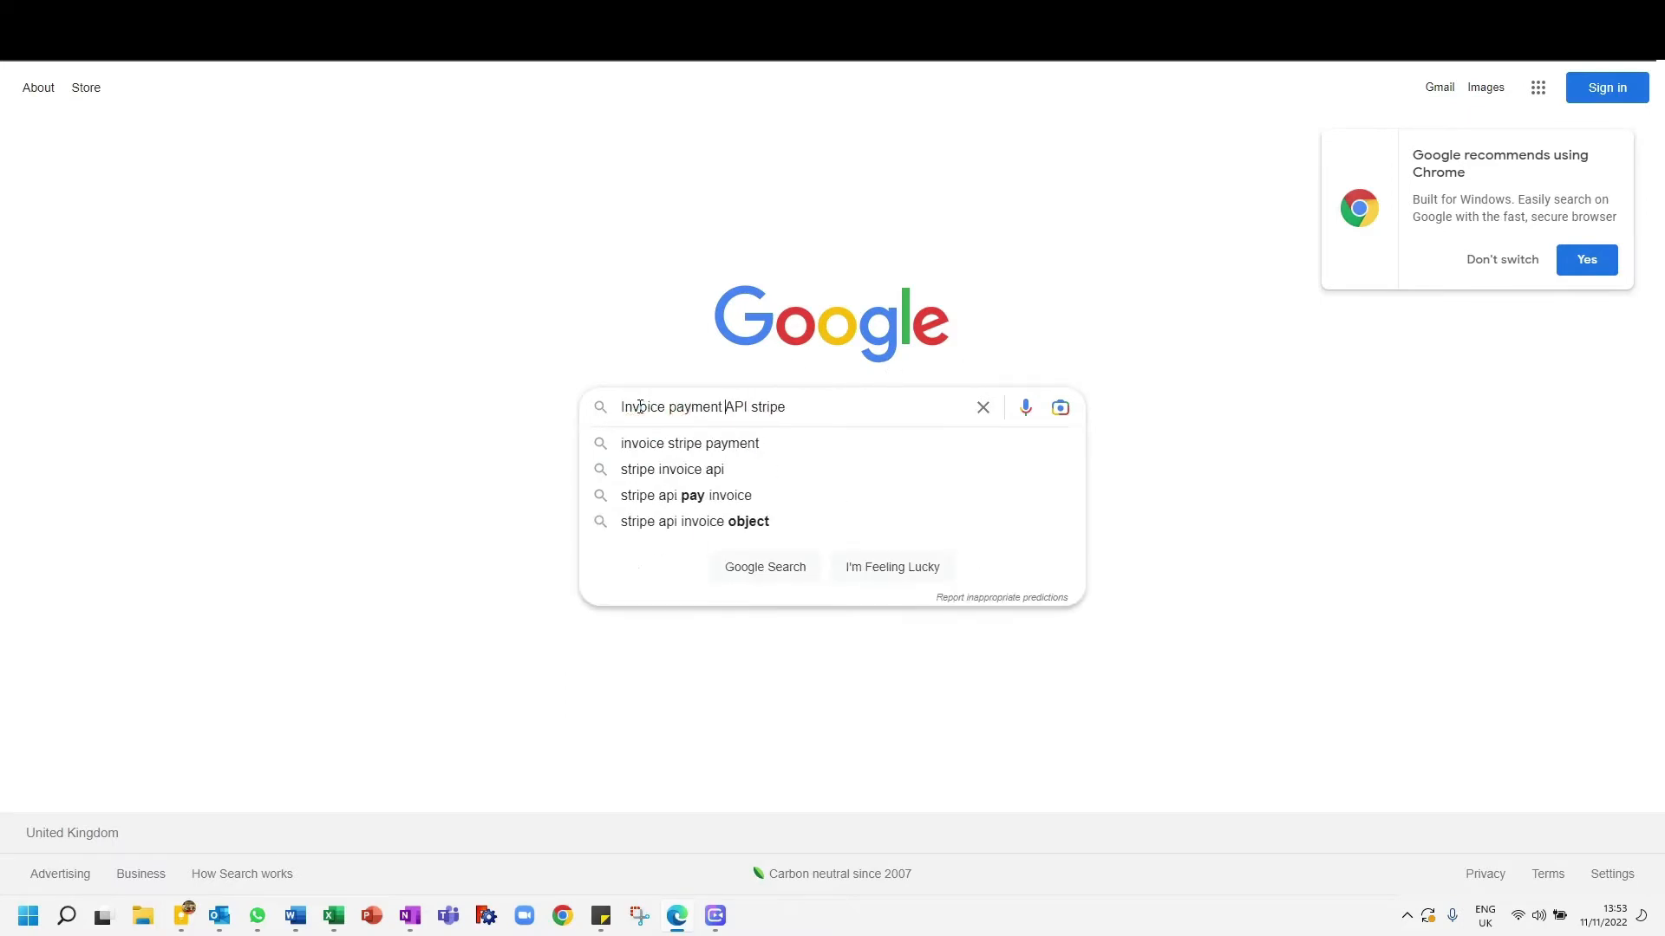
click(869, 408)
text(man)
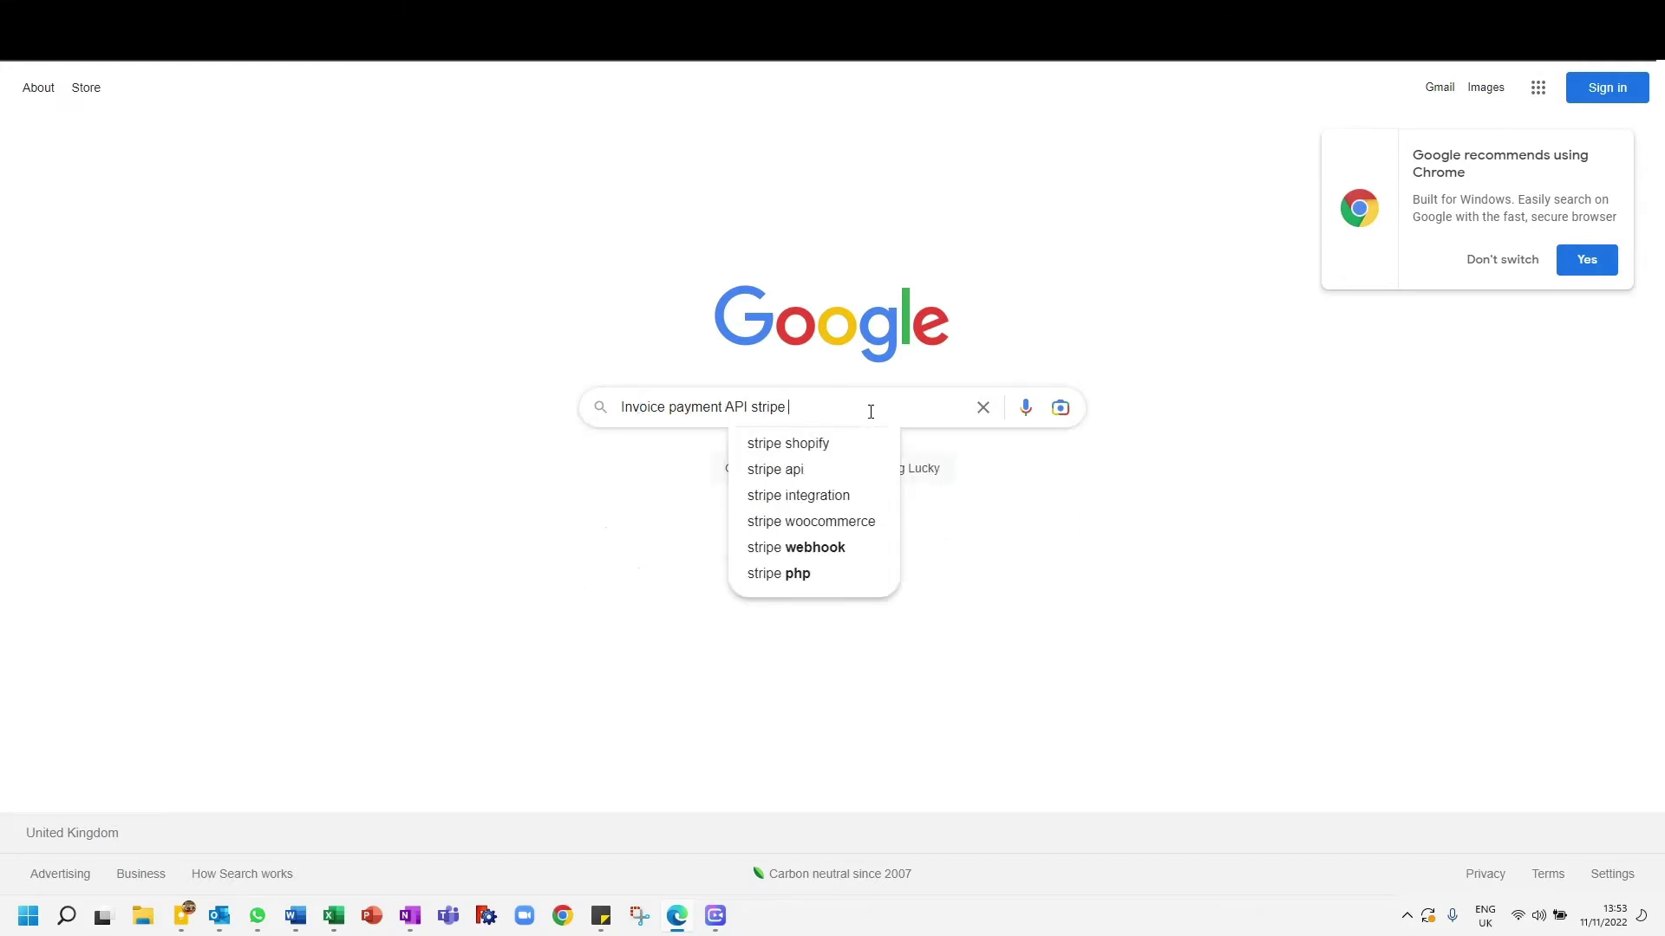
text(ual .pdf)
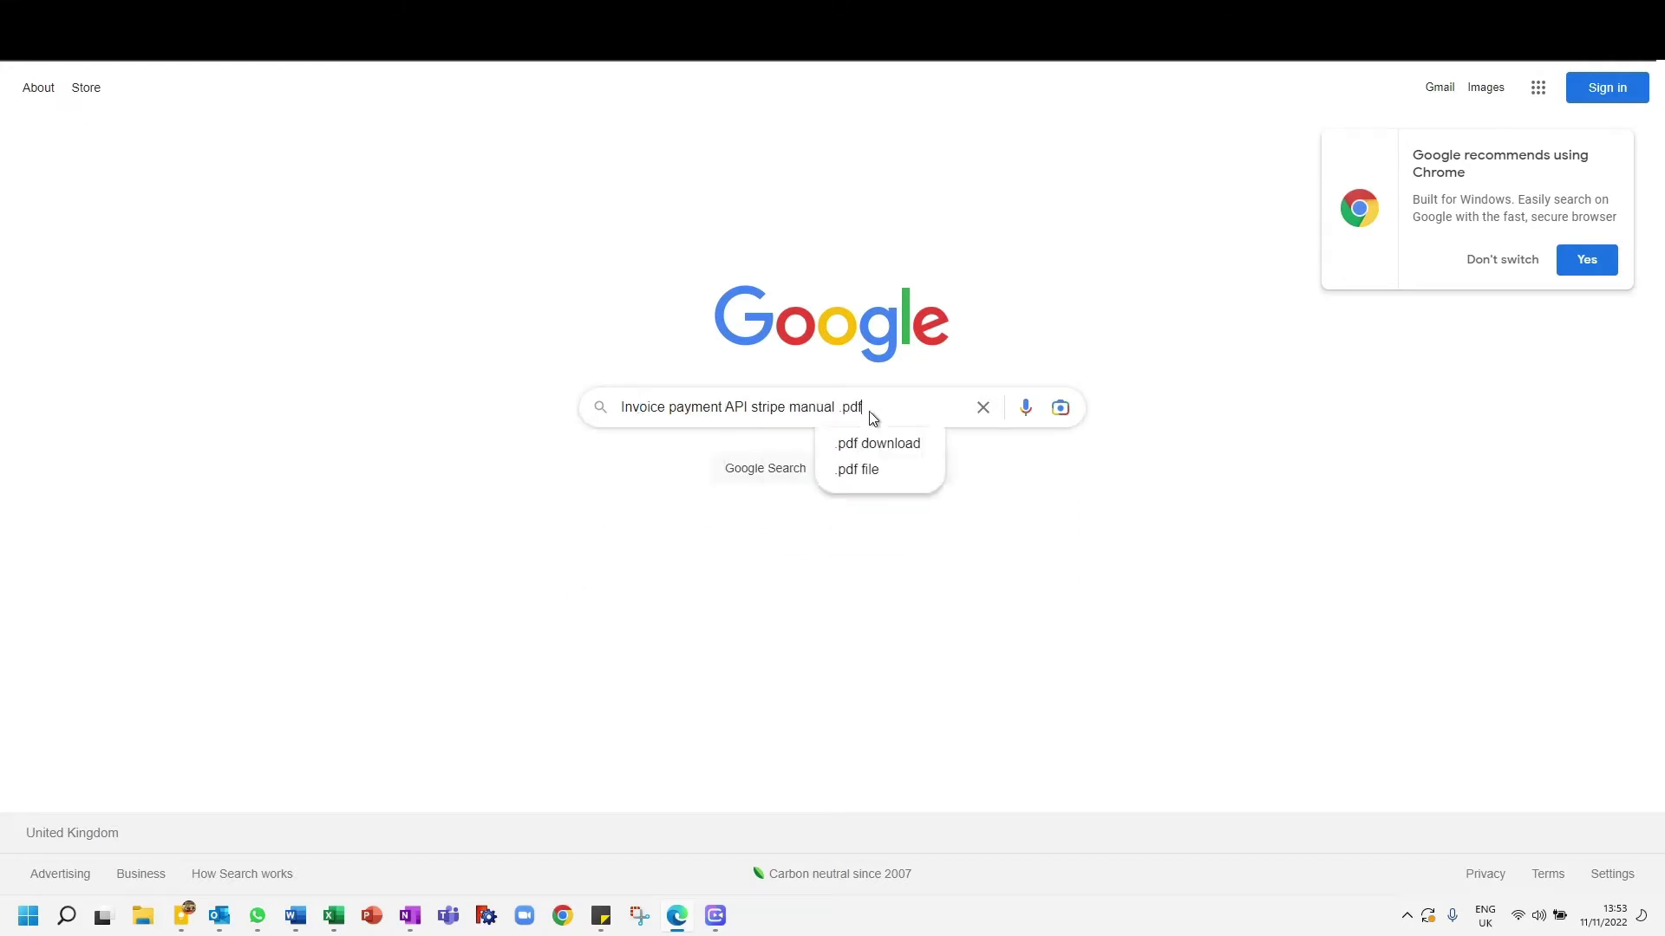
key(Return)
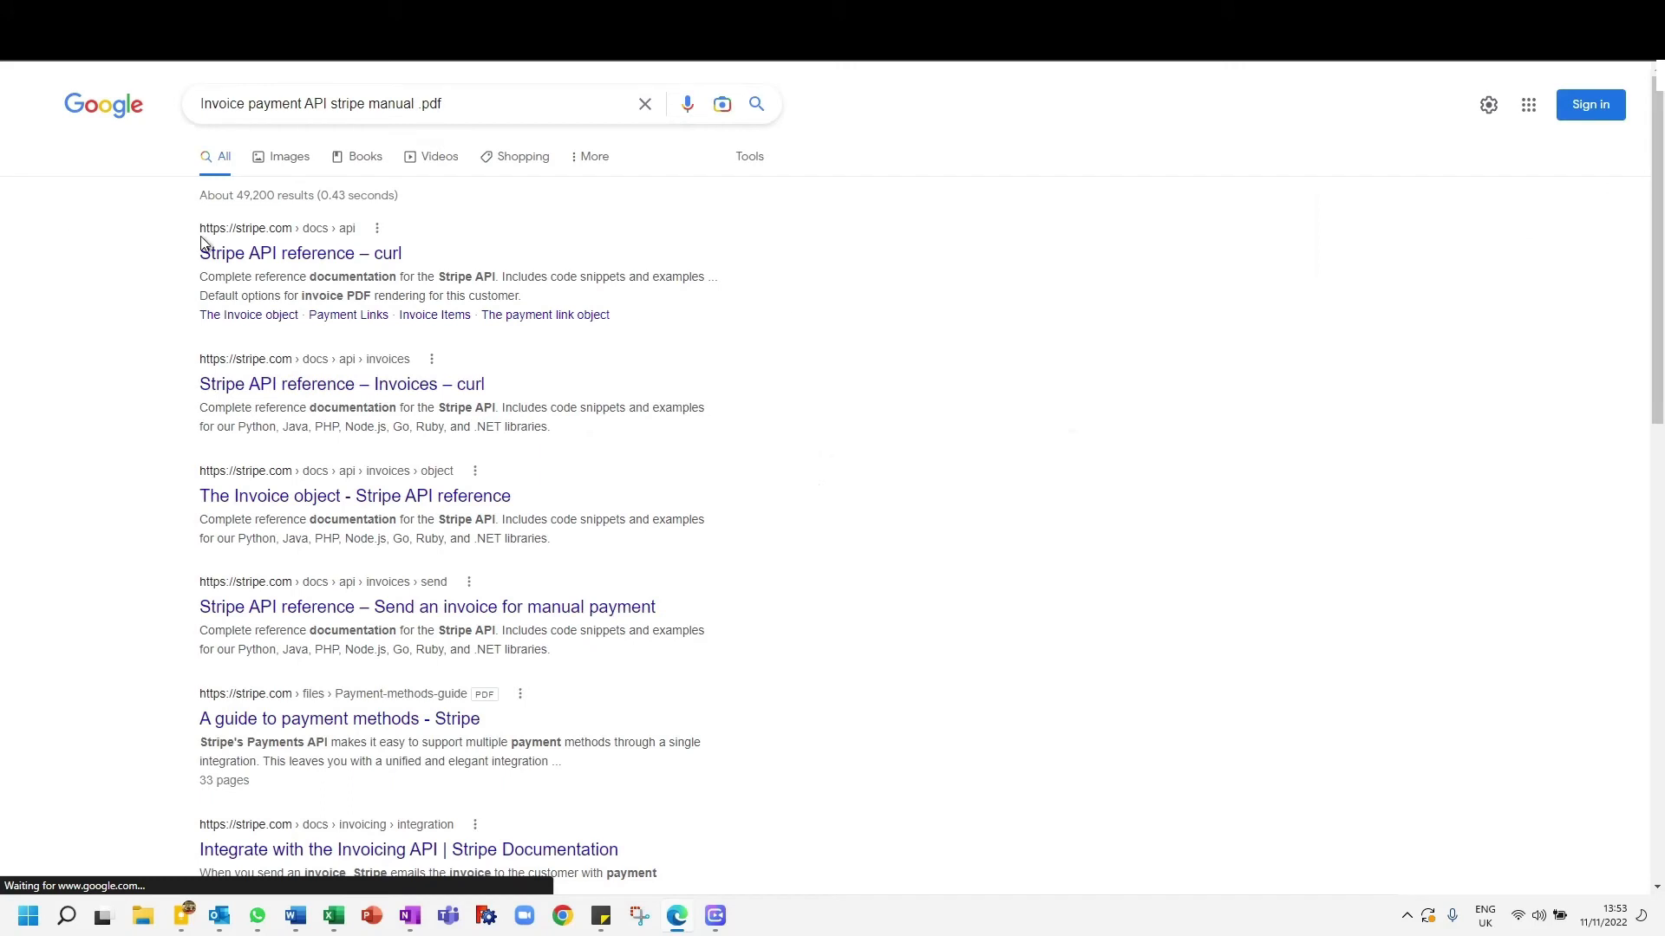
- Open the PDF "A guide to payment methods - Stripe", look through it and add its URL as the SOP's public example document link
click(266, 254)
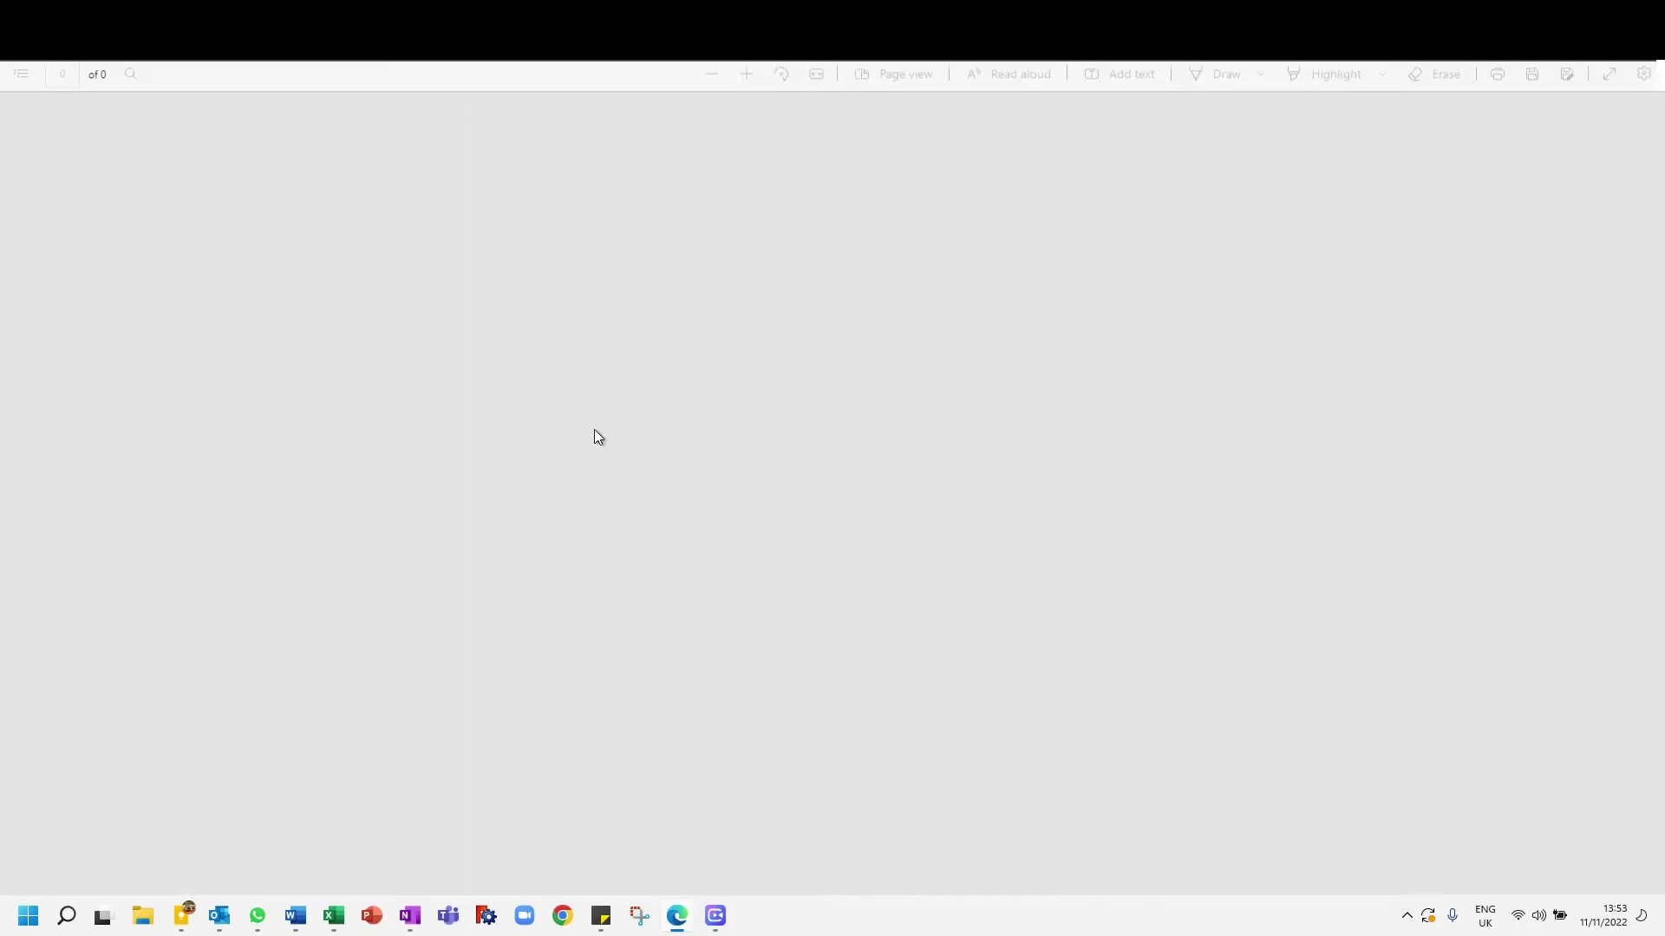
scroll(559, 524, down, 20)
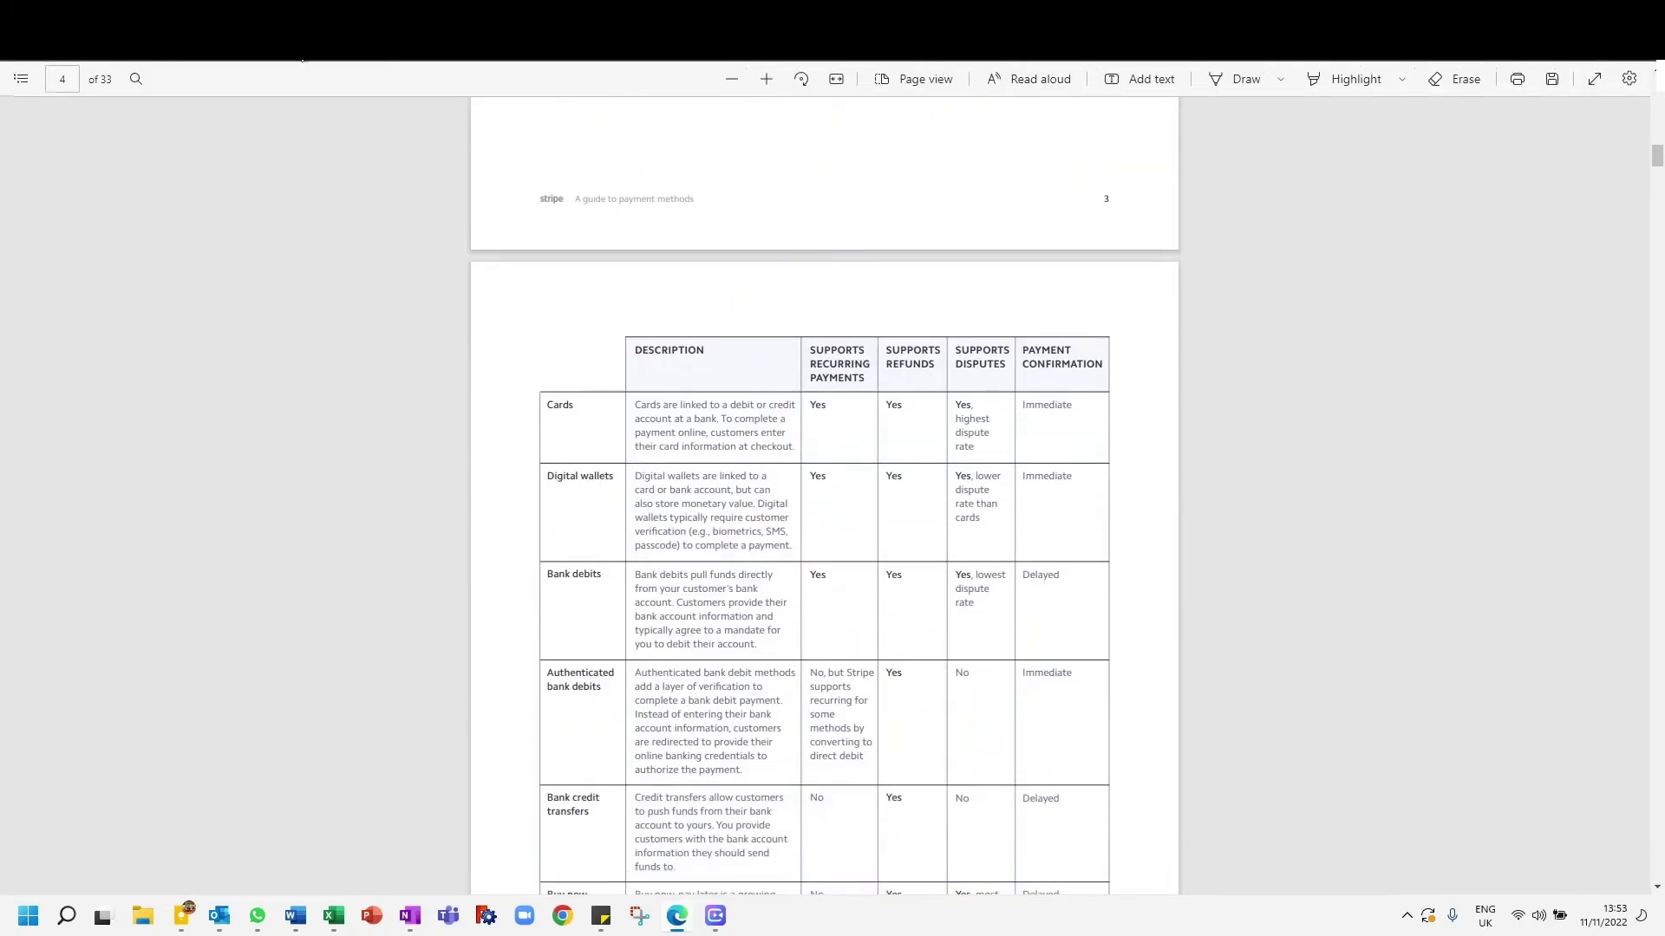
click(1023, 17)
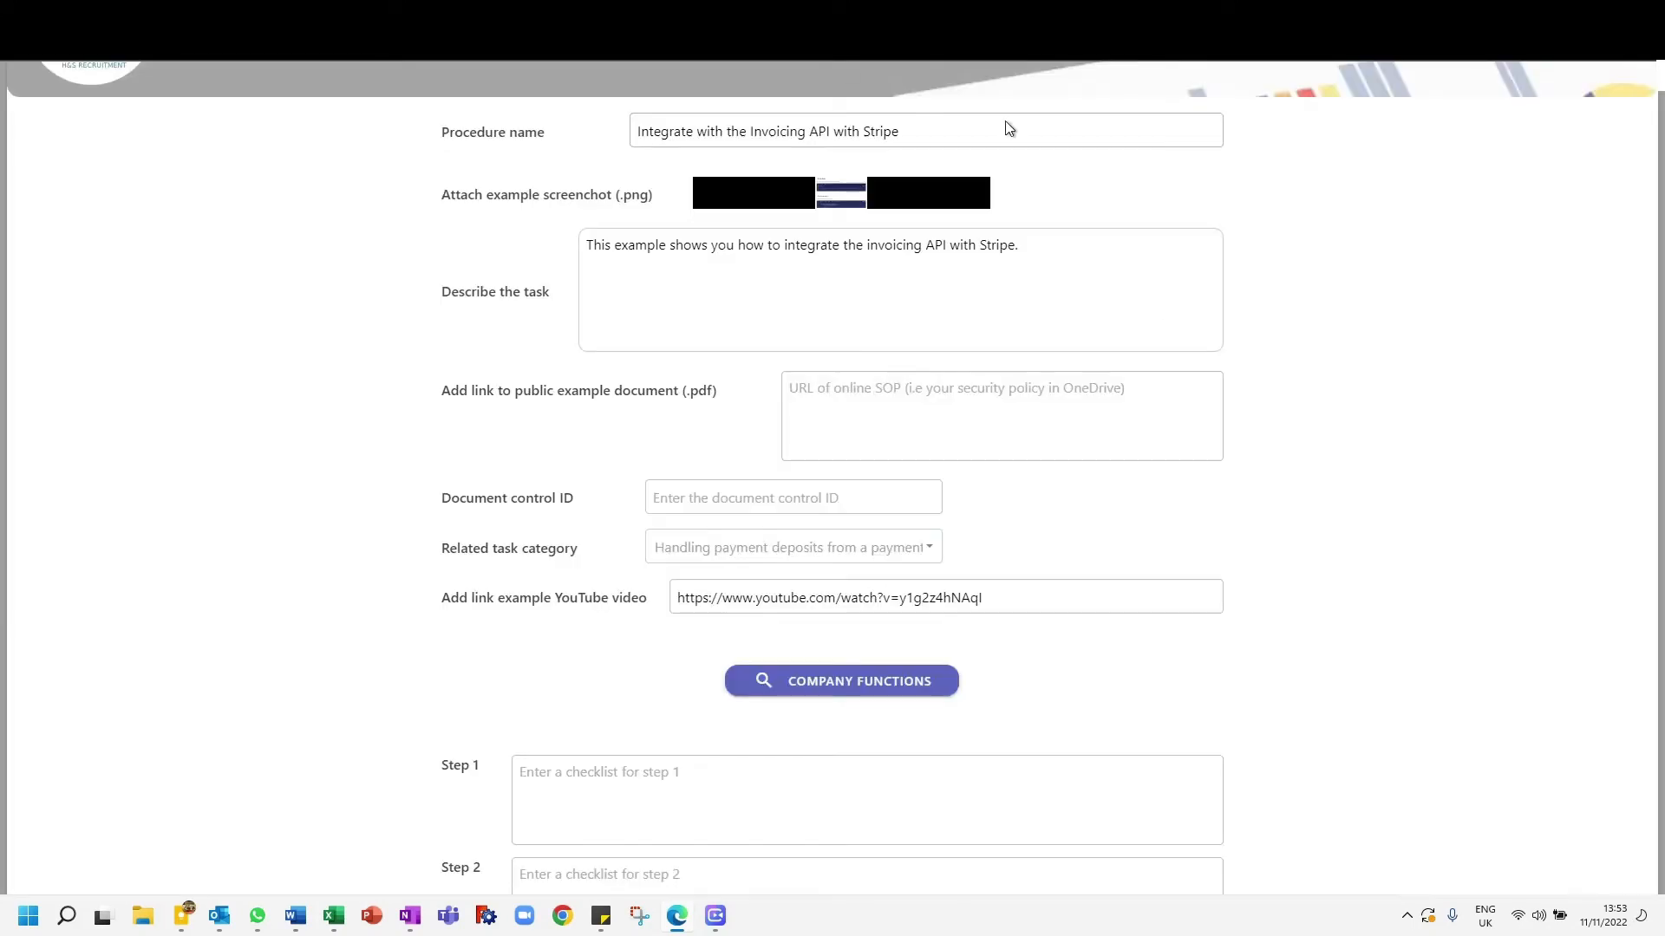
text(https://stripe.com/files/payments/guide/Payment-methods-guide.pdf)
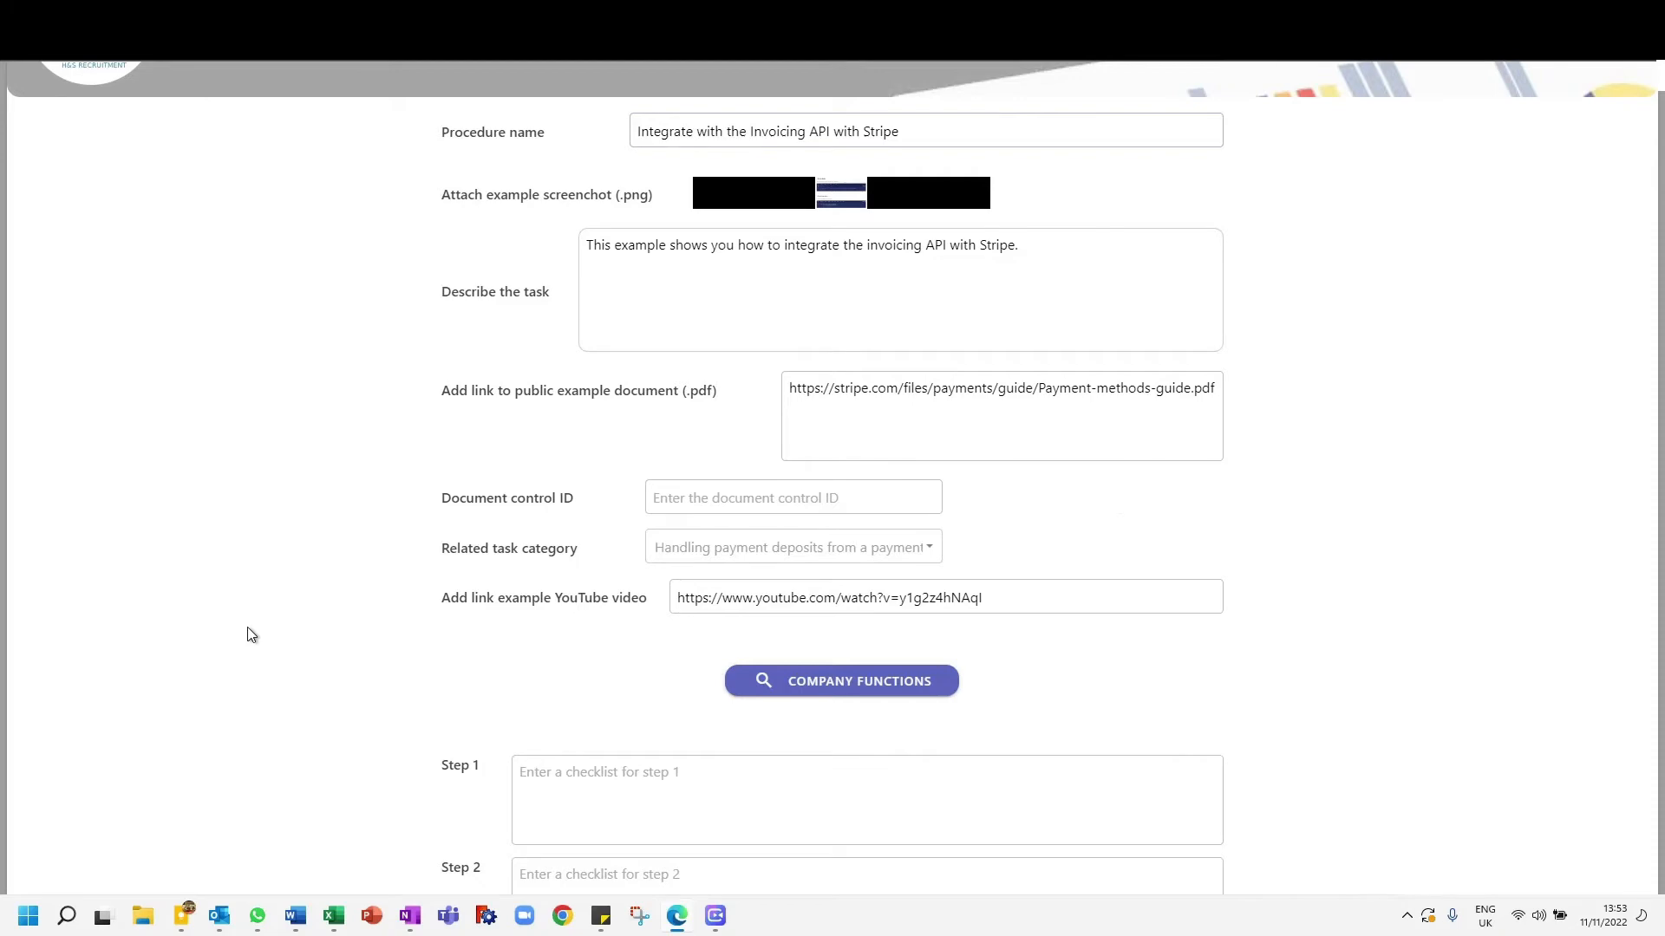
- Copy "Use our official libraries for access to the Stripe API" from the Stripe Docs "Set up Stripe" section into the Step 1 checklist
scroll(248, 635, down, 4)
scroll(717, 627, down, 8)
scroll(646, 745, up, 8)
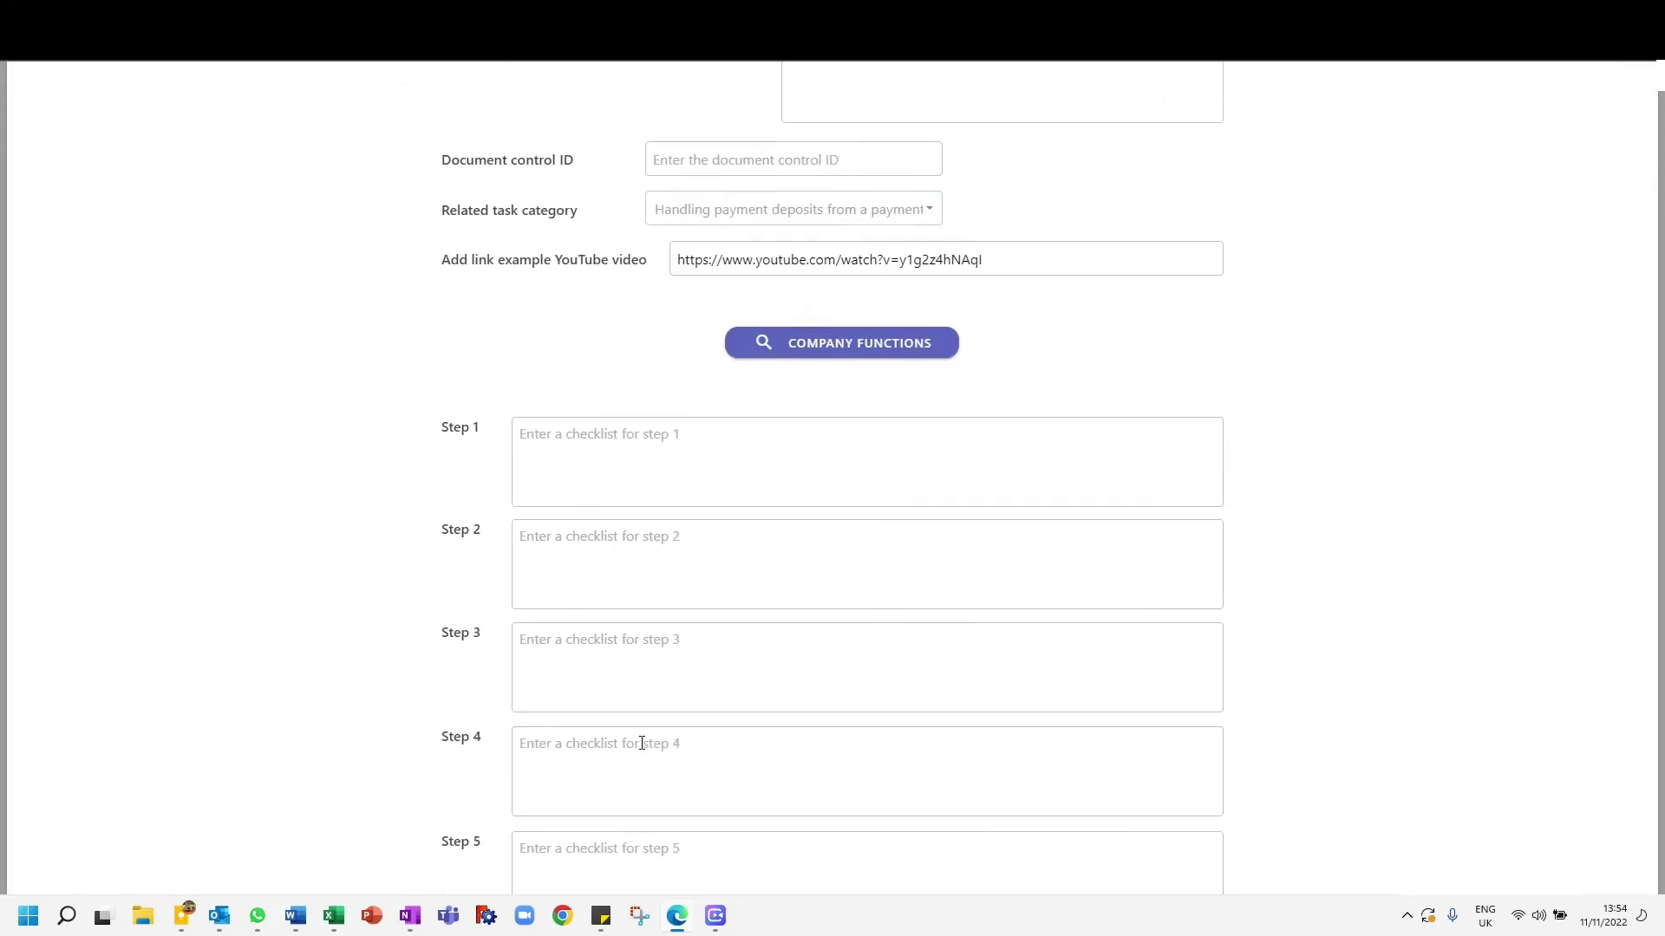
scroll(642, 743, up, 5)
click(434, 17)
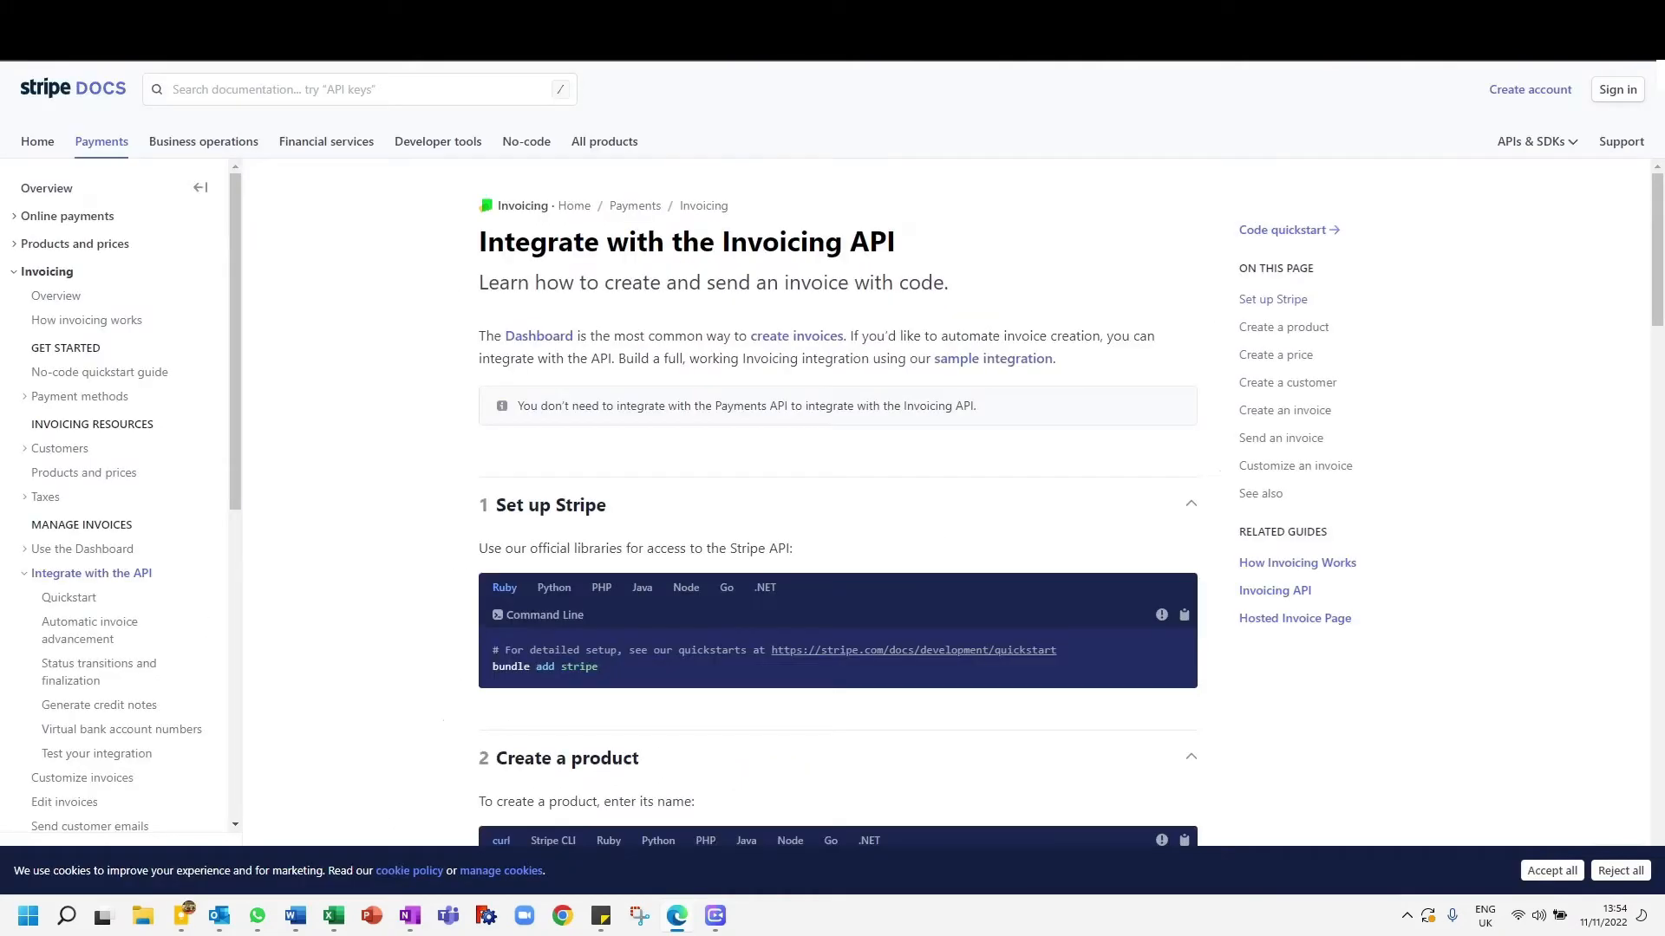
scroll(427, 446, down, 3)
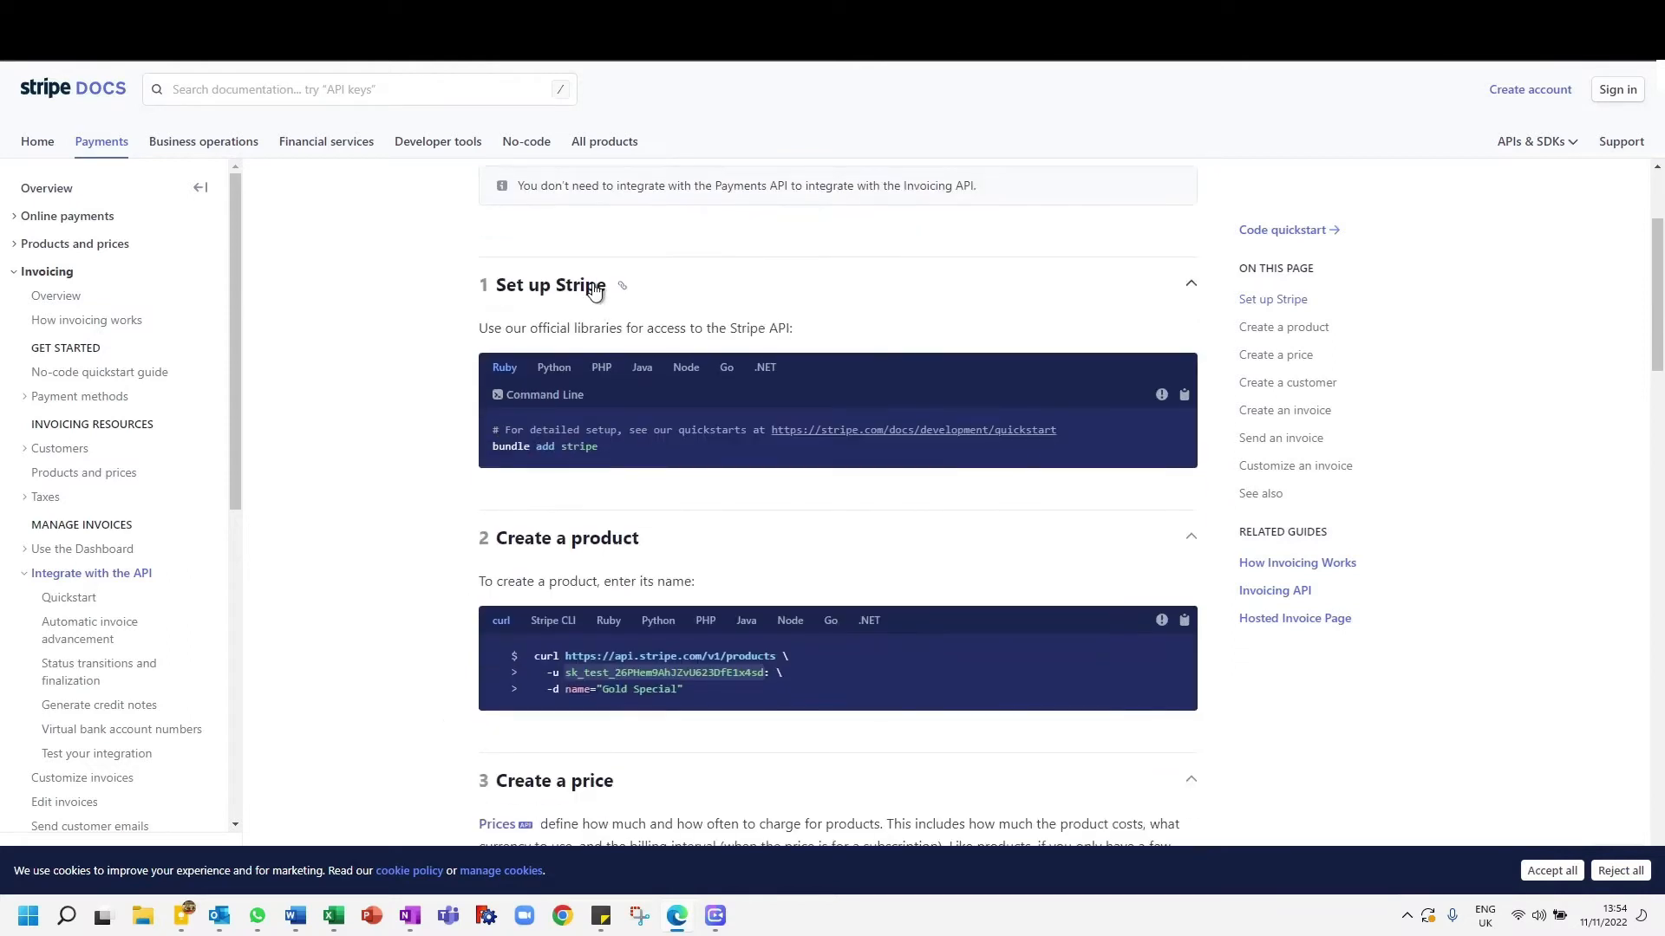
triple_click(614, 334)
key(ctrl+c)
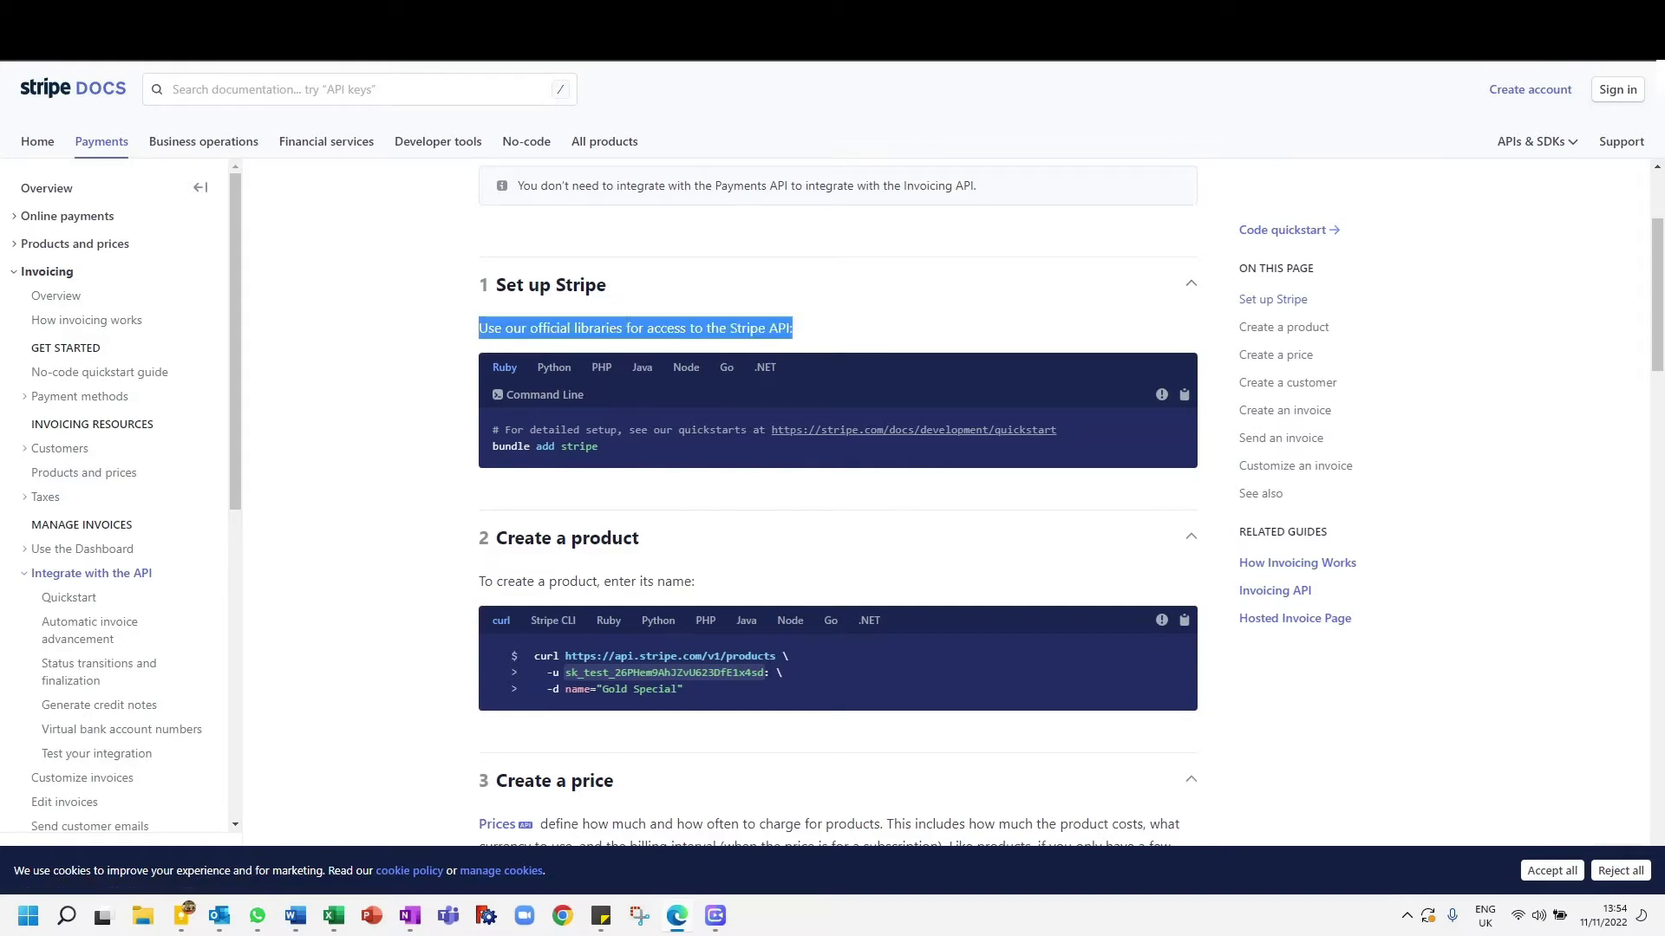
click(347, 14)
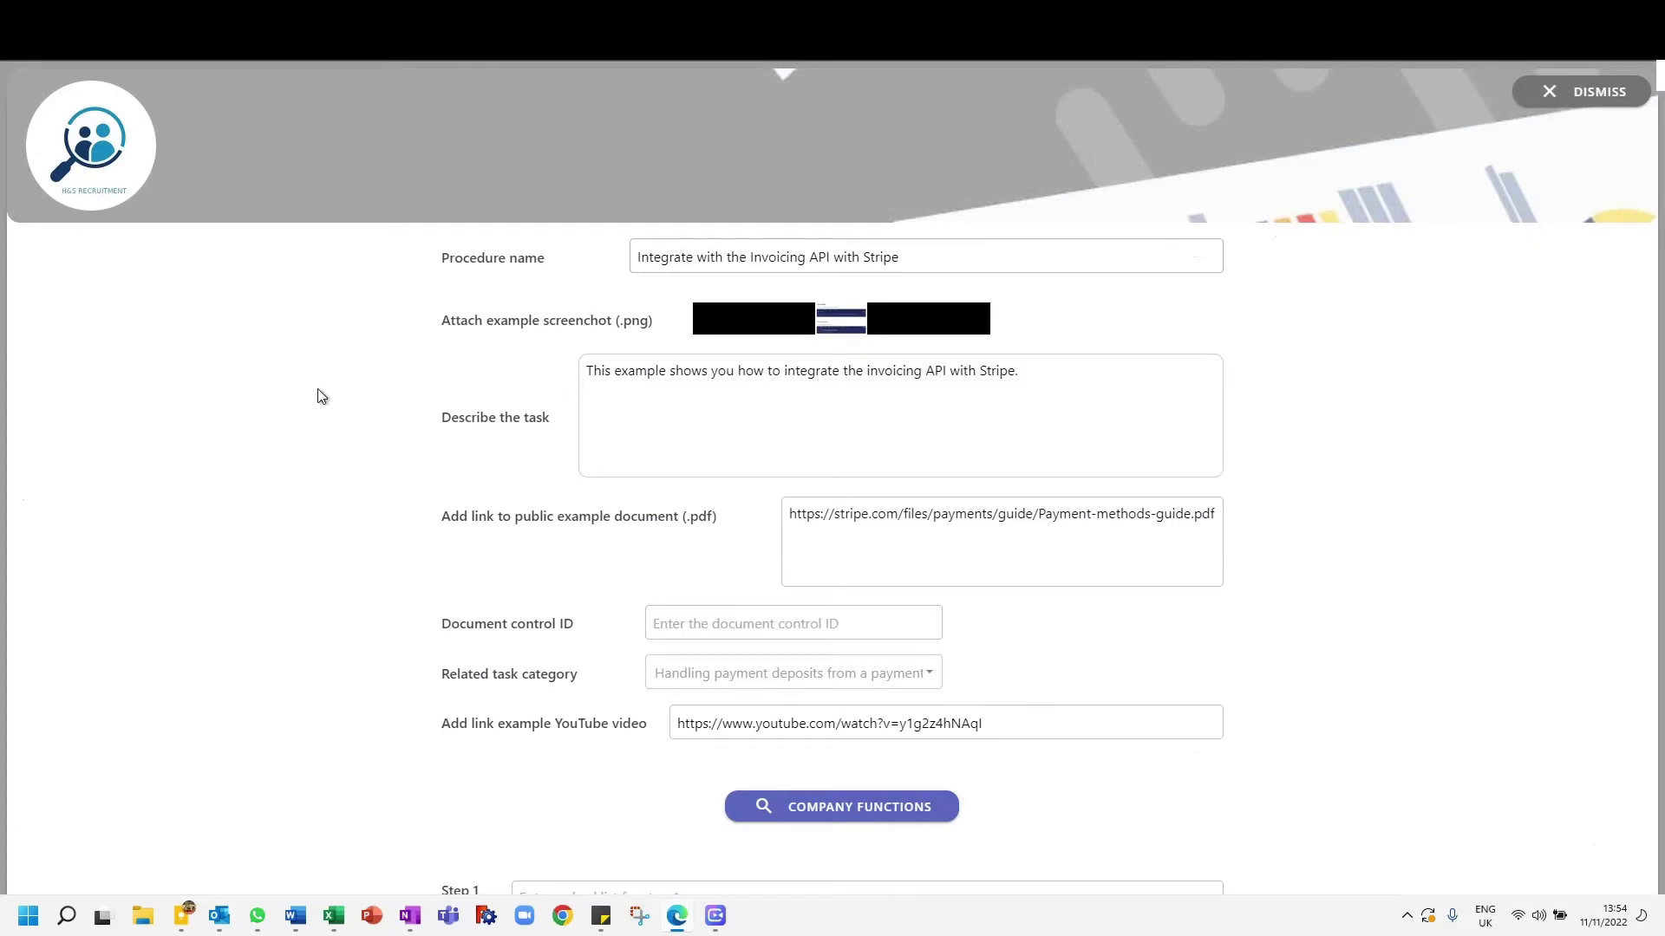
scroll(321, 397, down, 4)
click(693, 550)
key(ctrl+v)
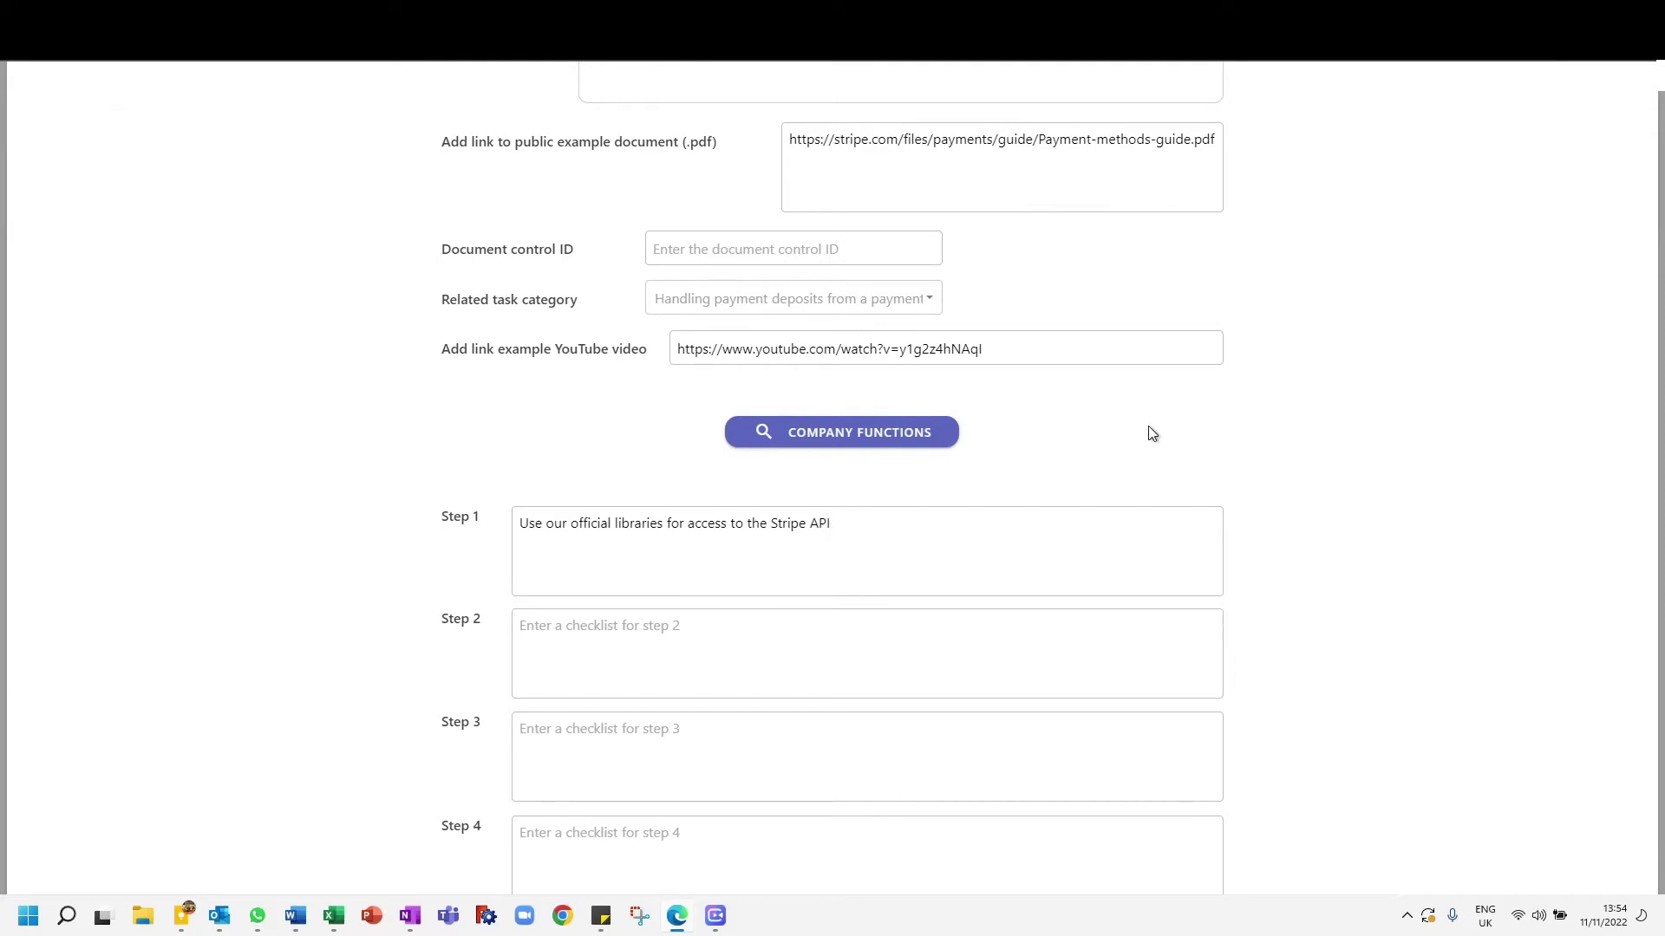
- Copy "To create a product, enter its name" from the Stripe Docs "Create a product" section into the Step 2 checklist
click(520, 14)
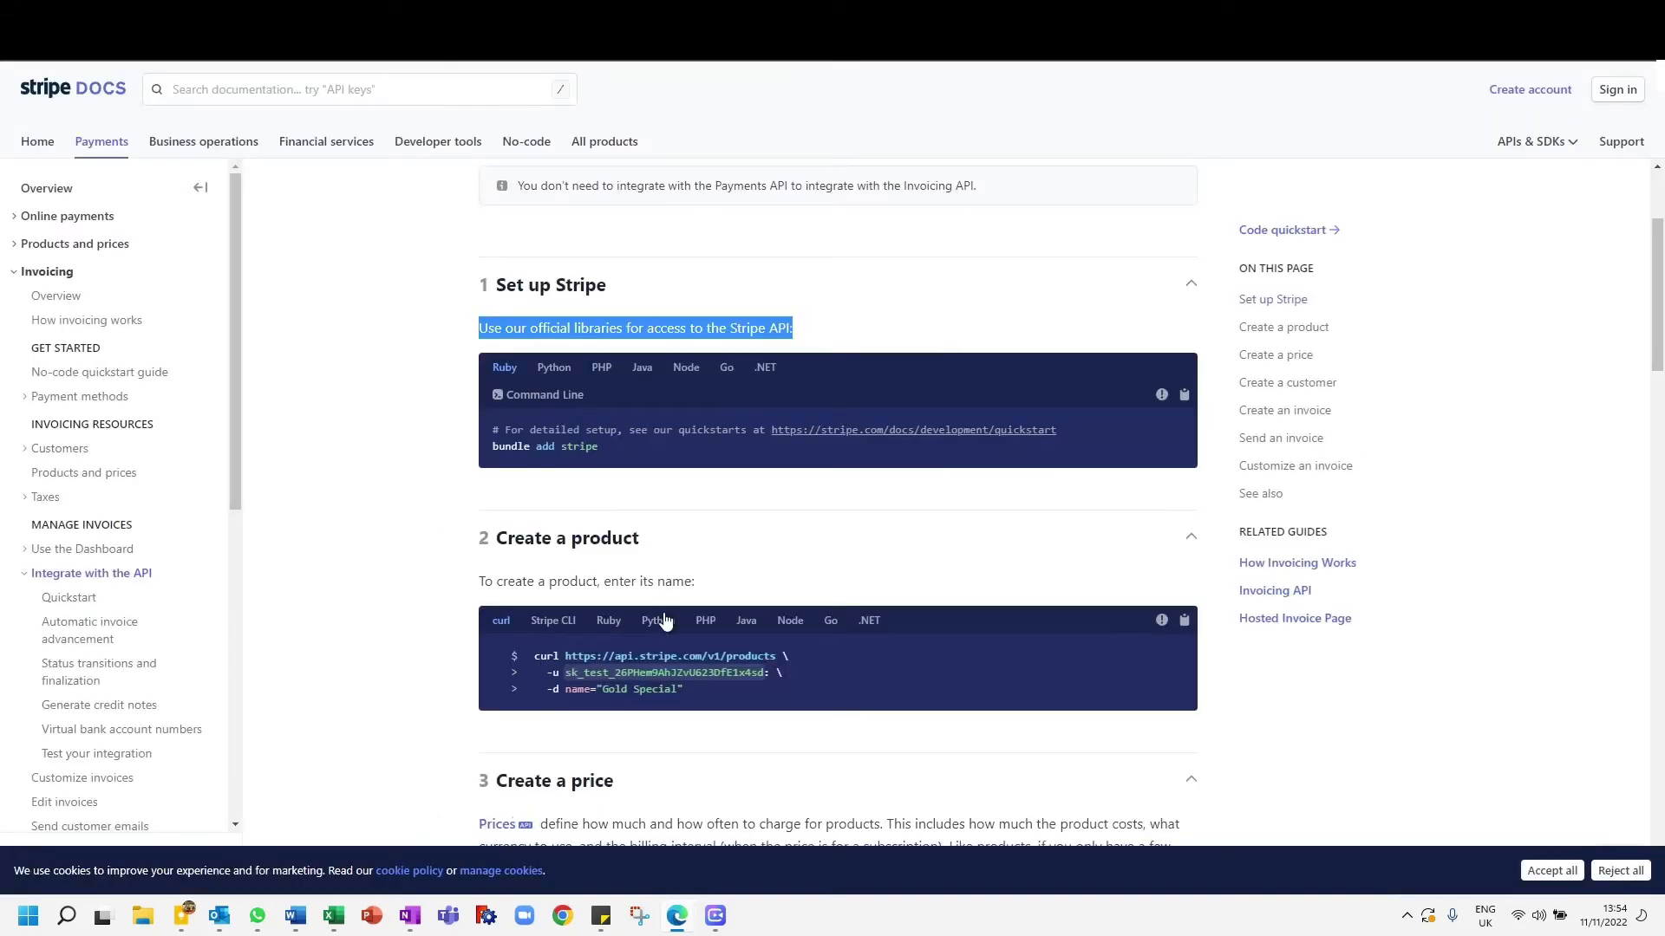
triple_click(651, 580)
click(559, 574)
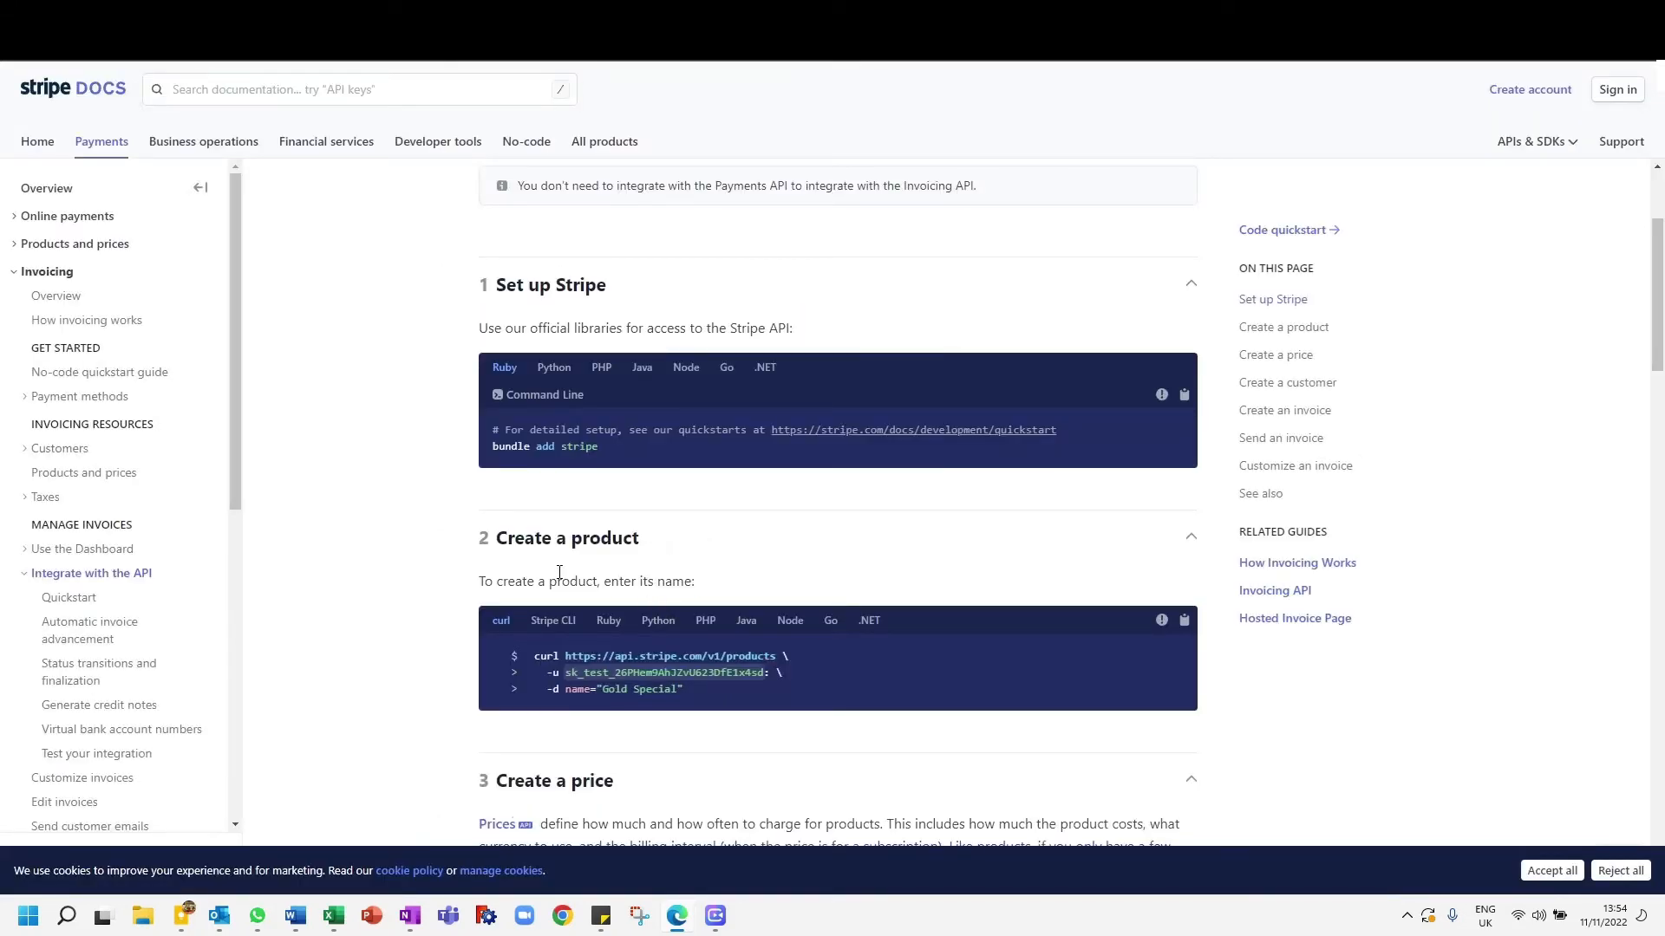
triple_click(559, 583)
key(ctrl+c)
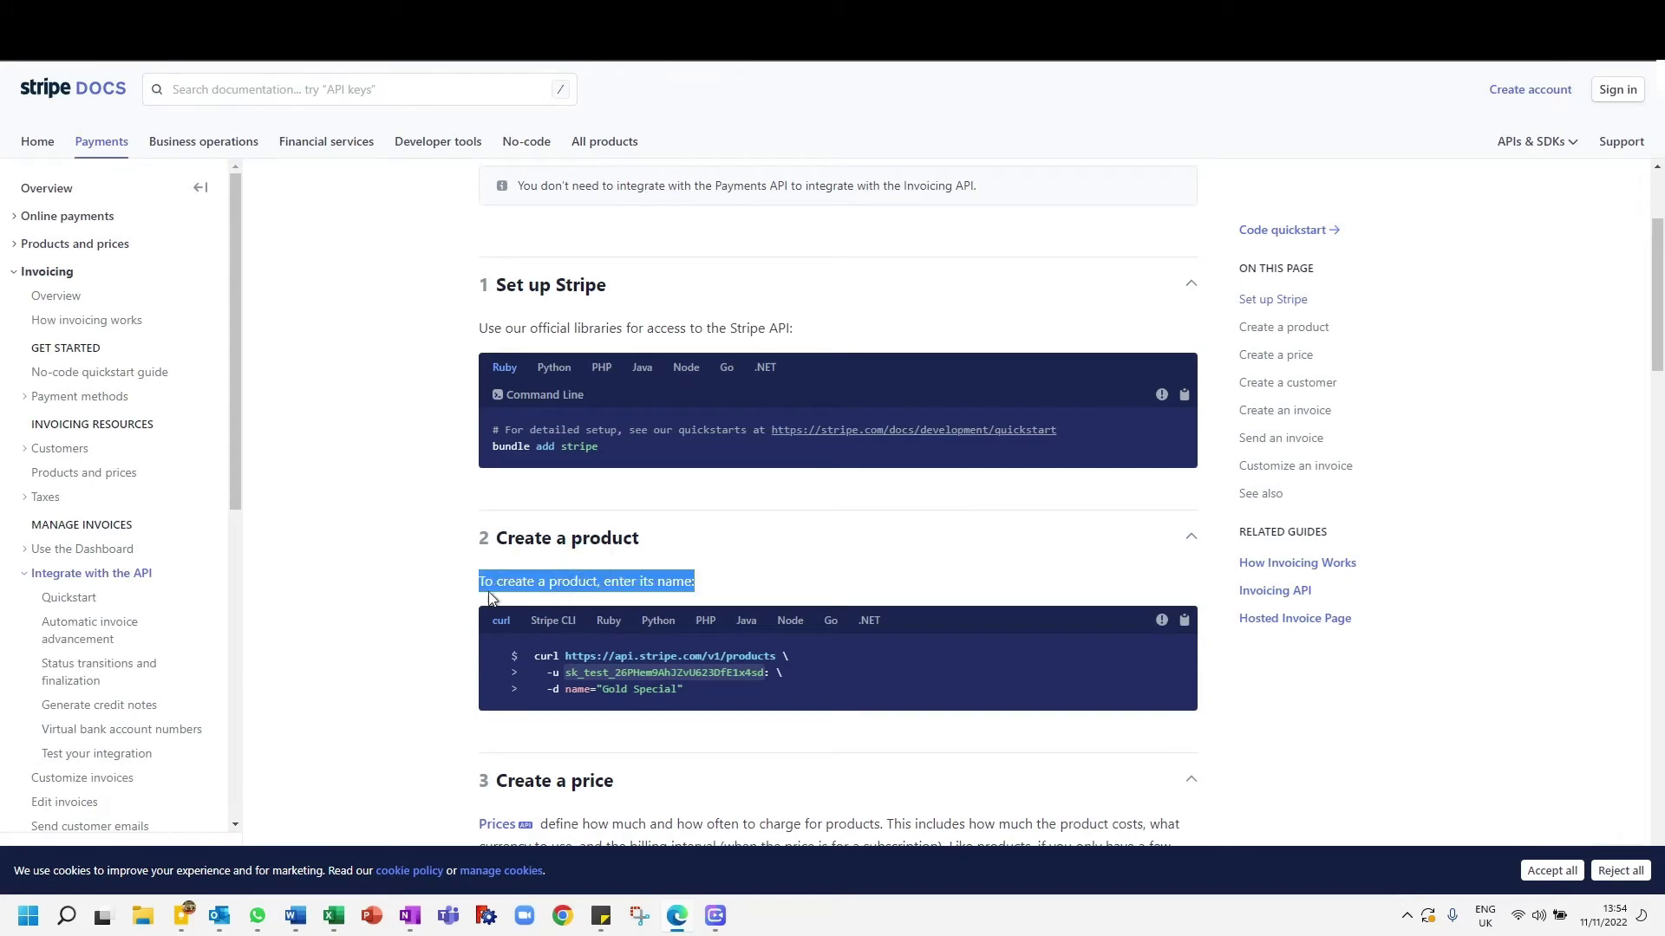
click(355, 614)
scroll(405, 659, down, 5)
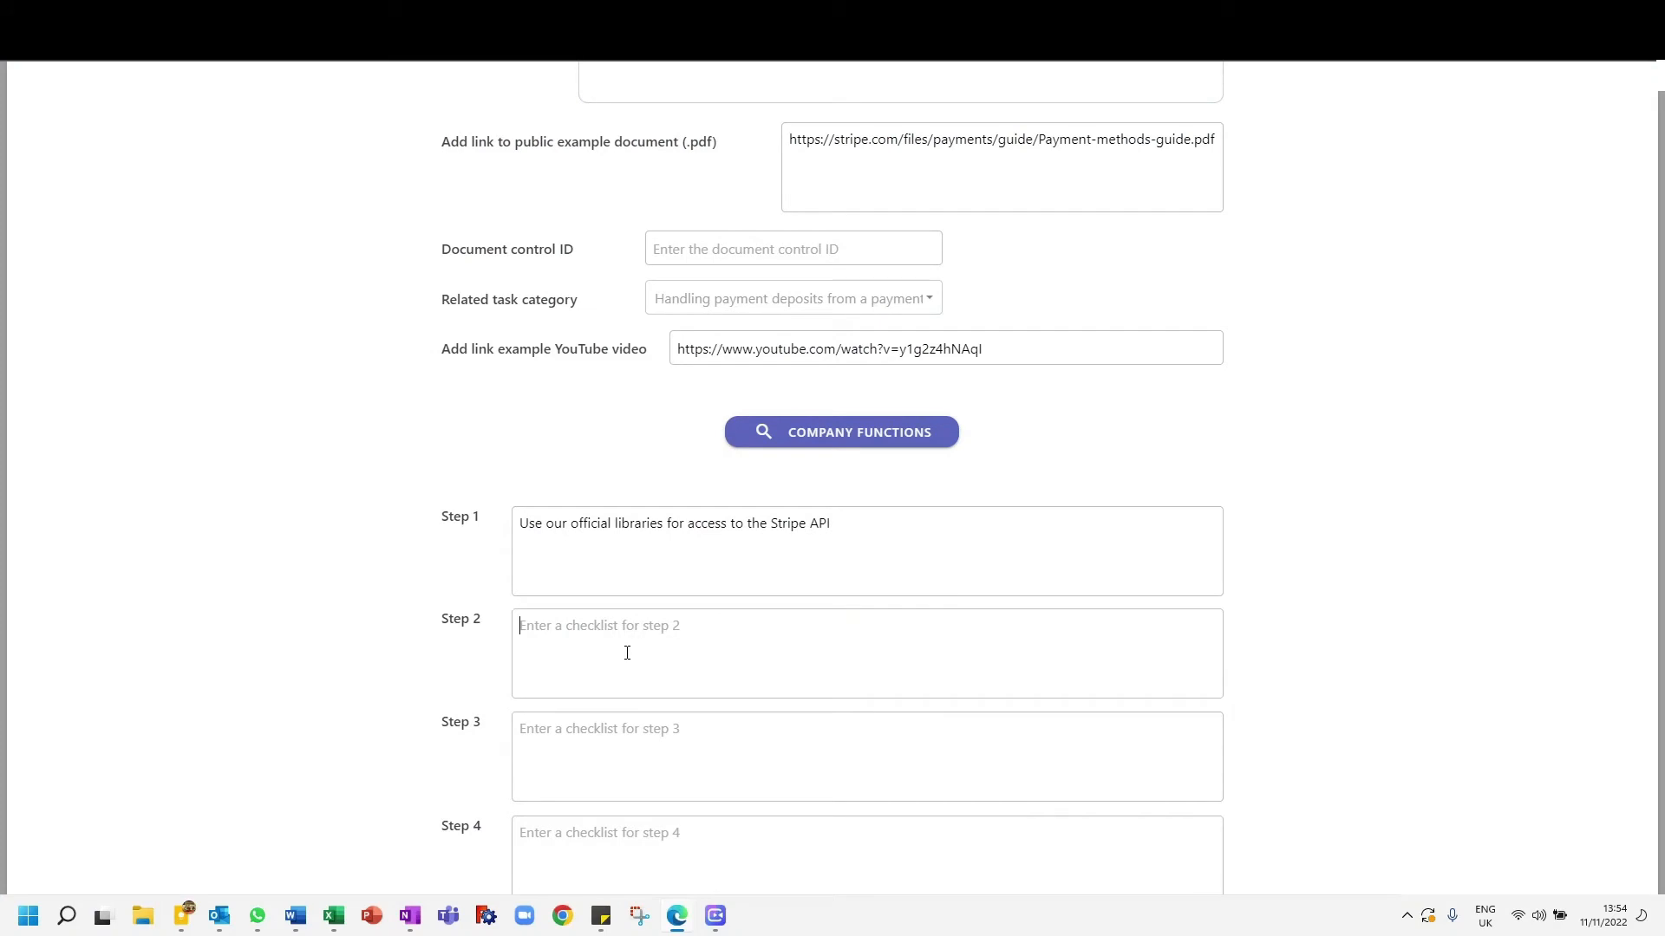
key(ctrl+v)
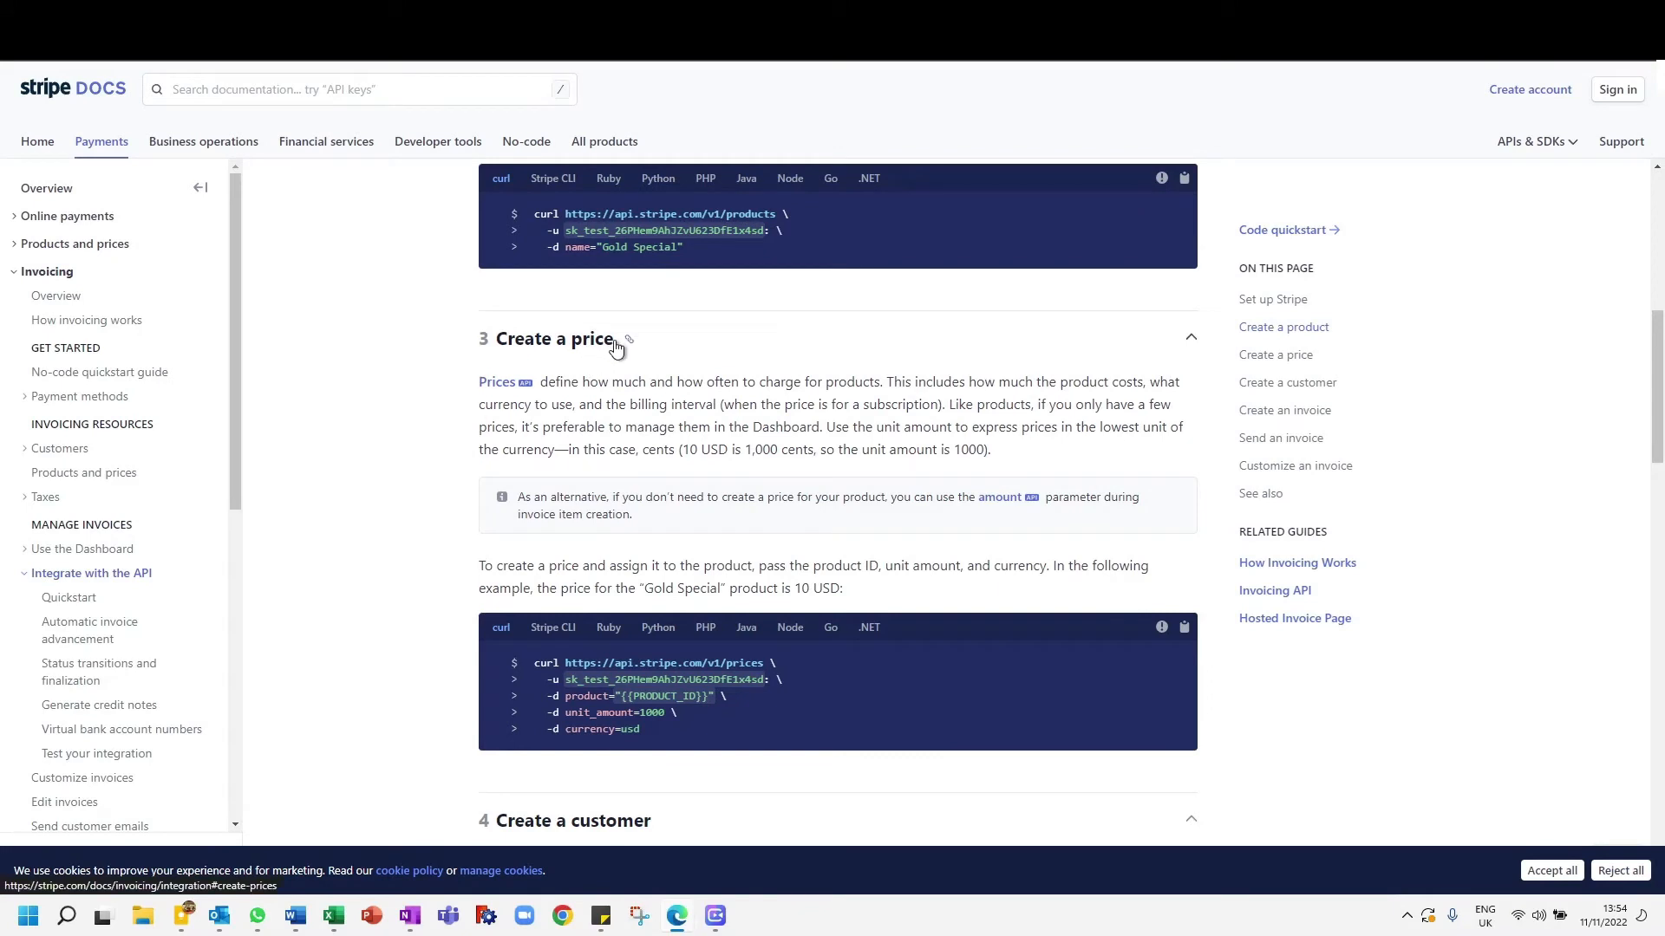
- Enter "Create a price" as the Step 3 checklist and reword Step 2 as "Create a product: to create a product, enter its name"
drag(617, 340, 542, 343)
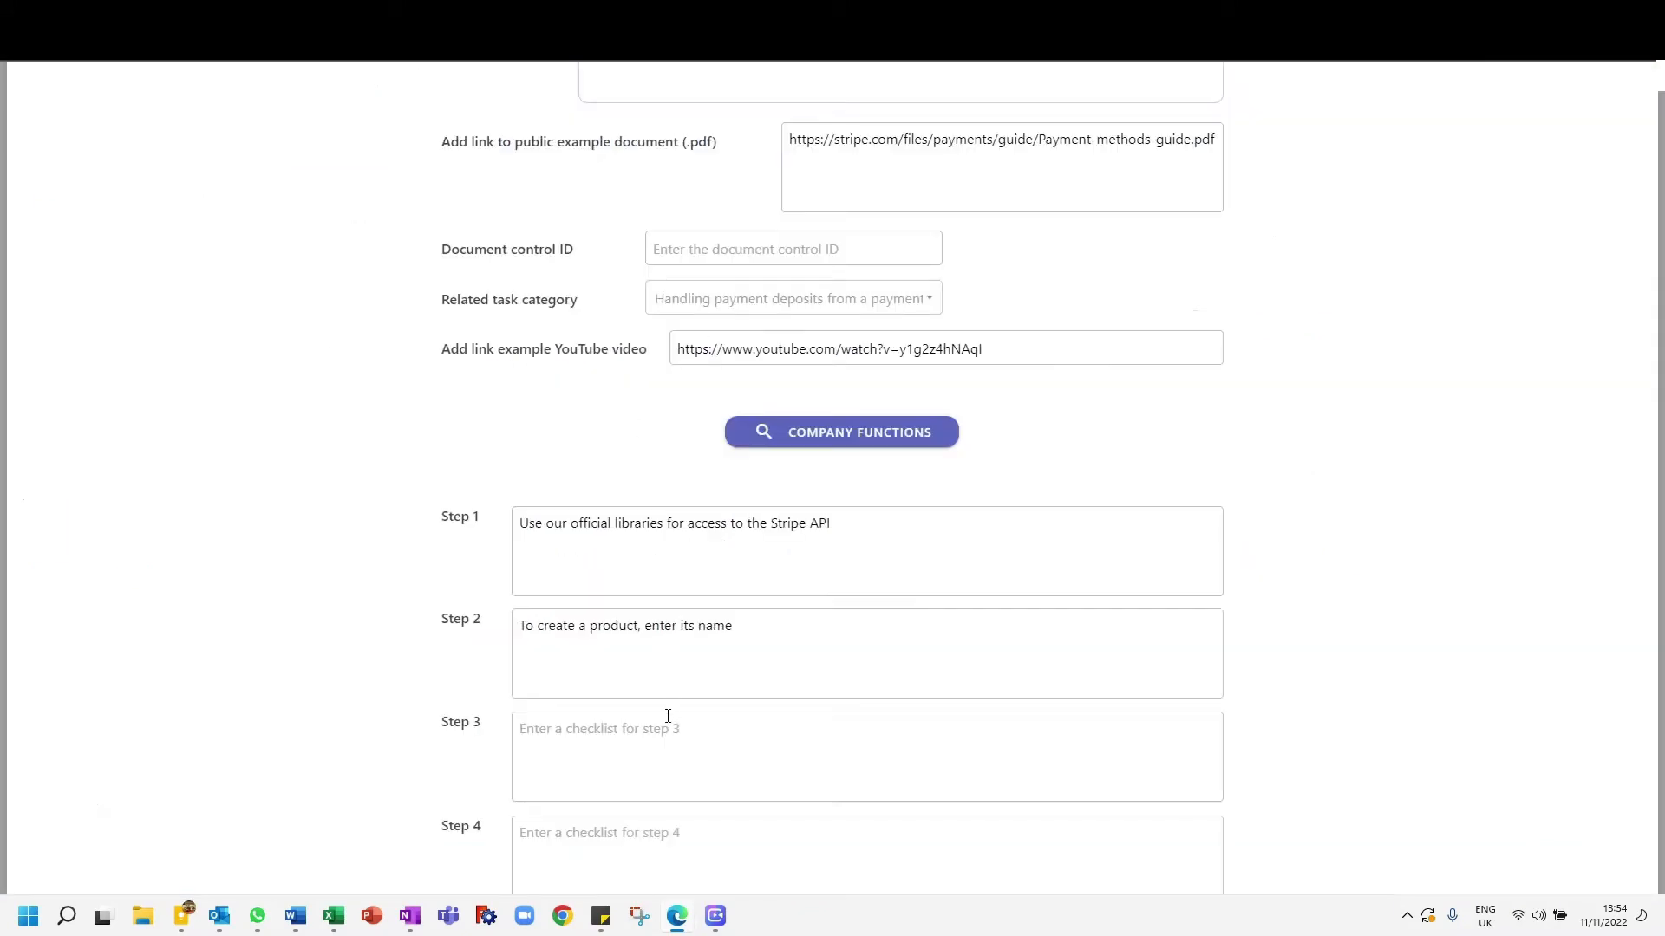
text(Create a price)
double_click(518, 617)
text(Create a prod)
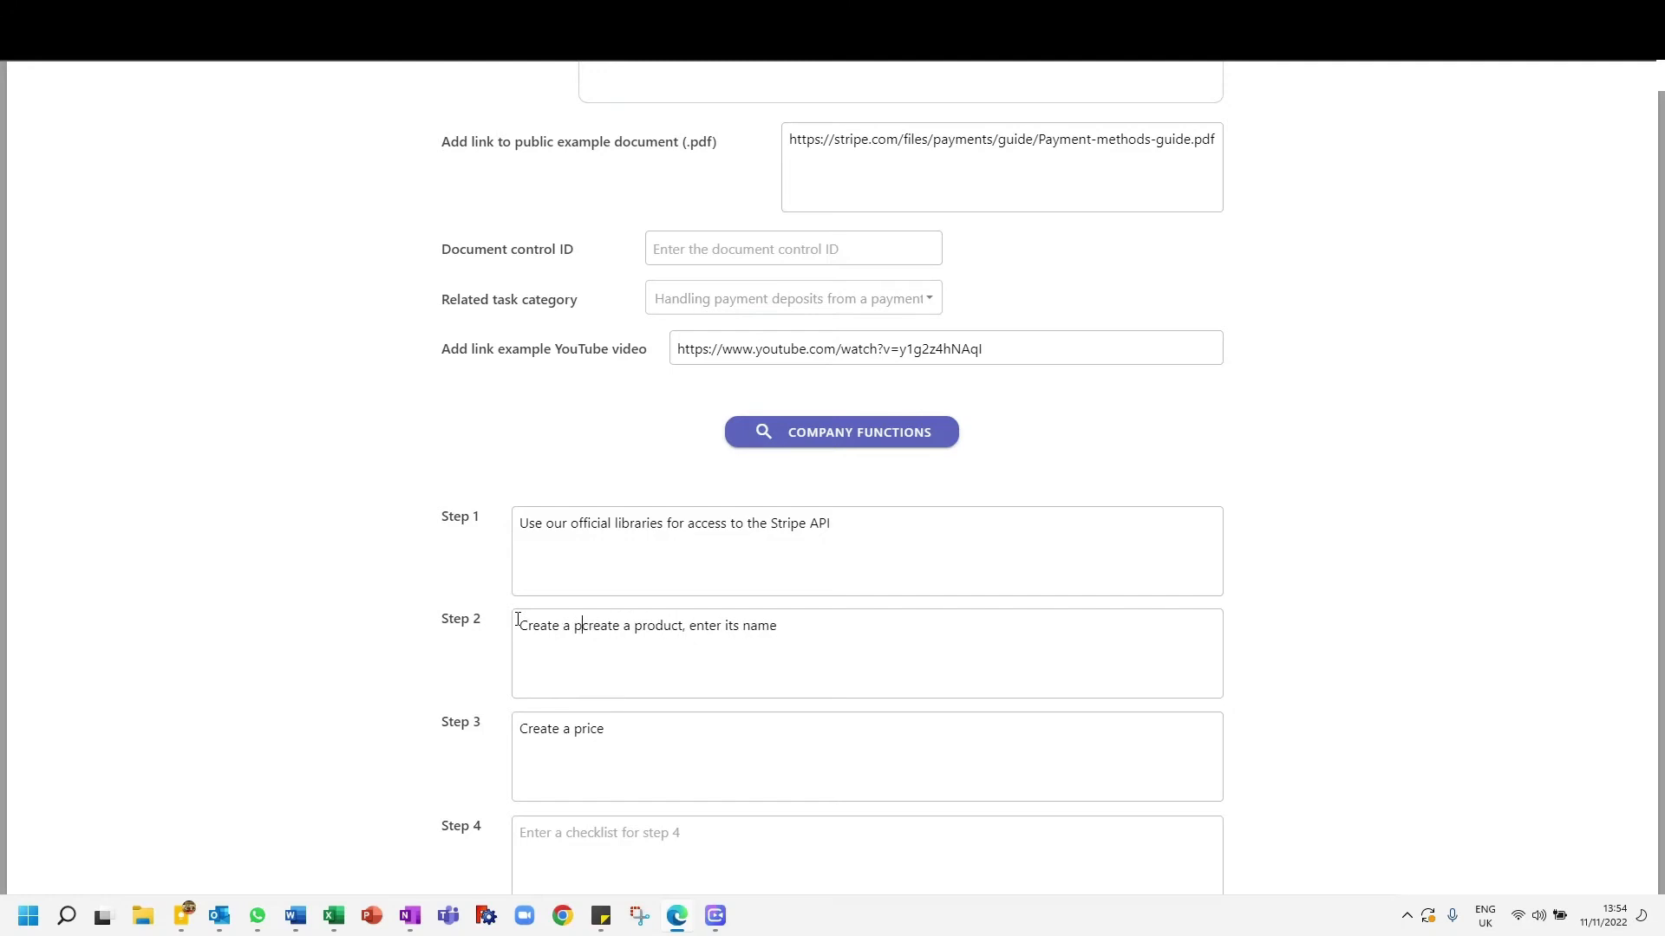
text(uct: )
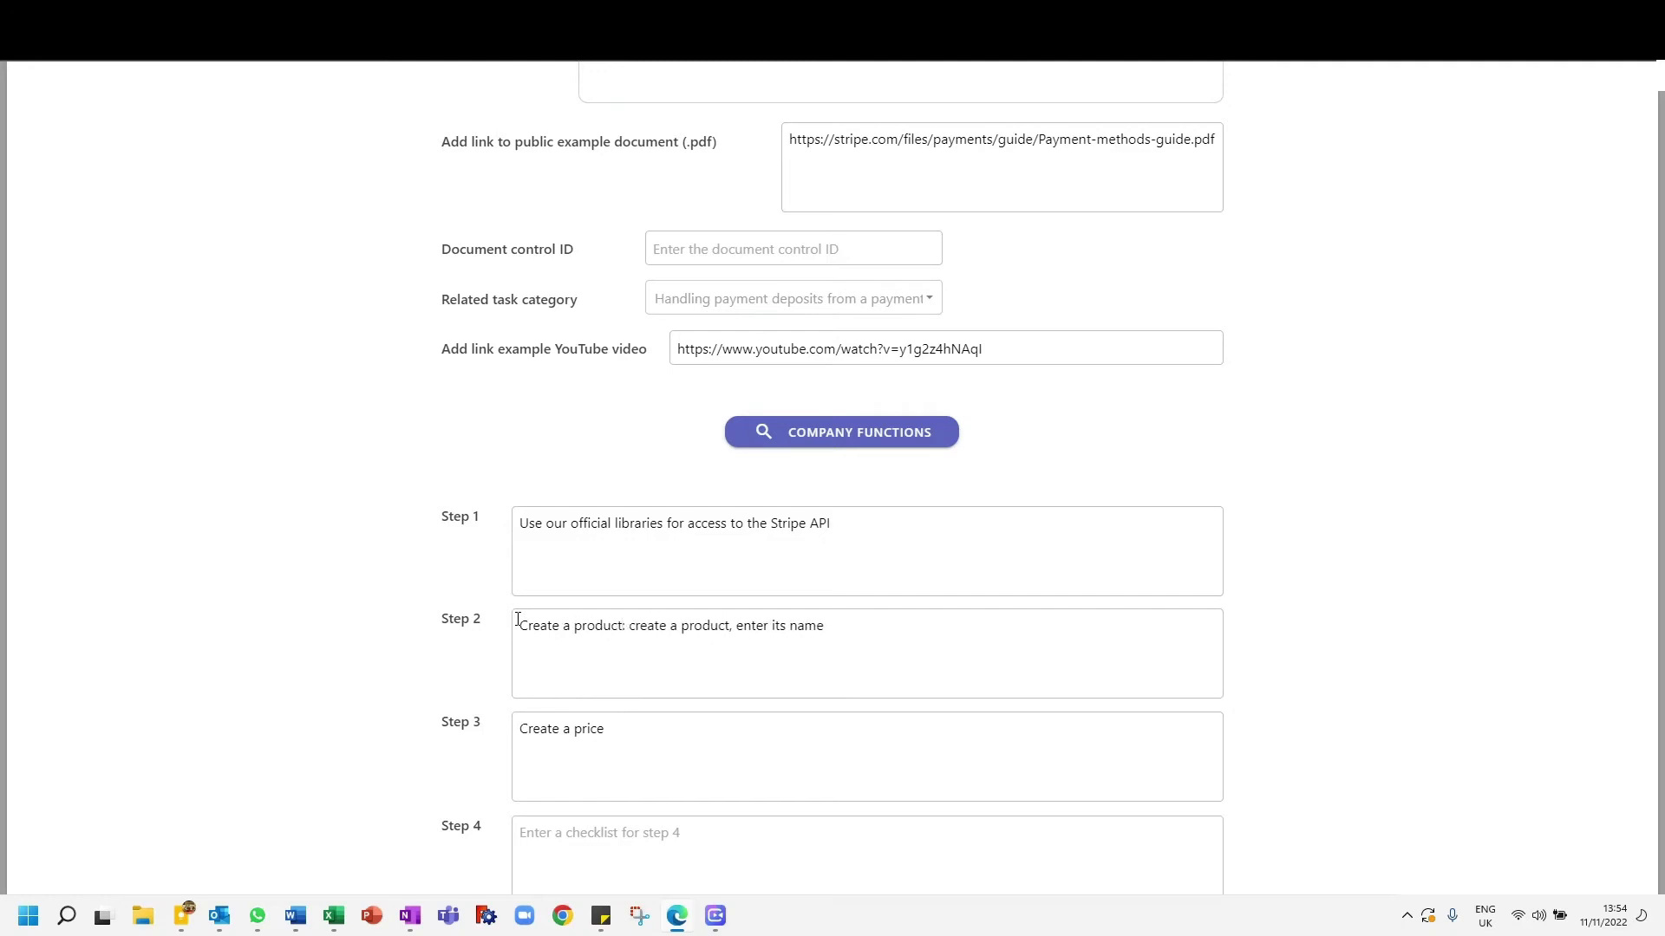
text(to)
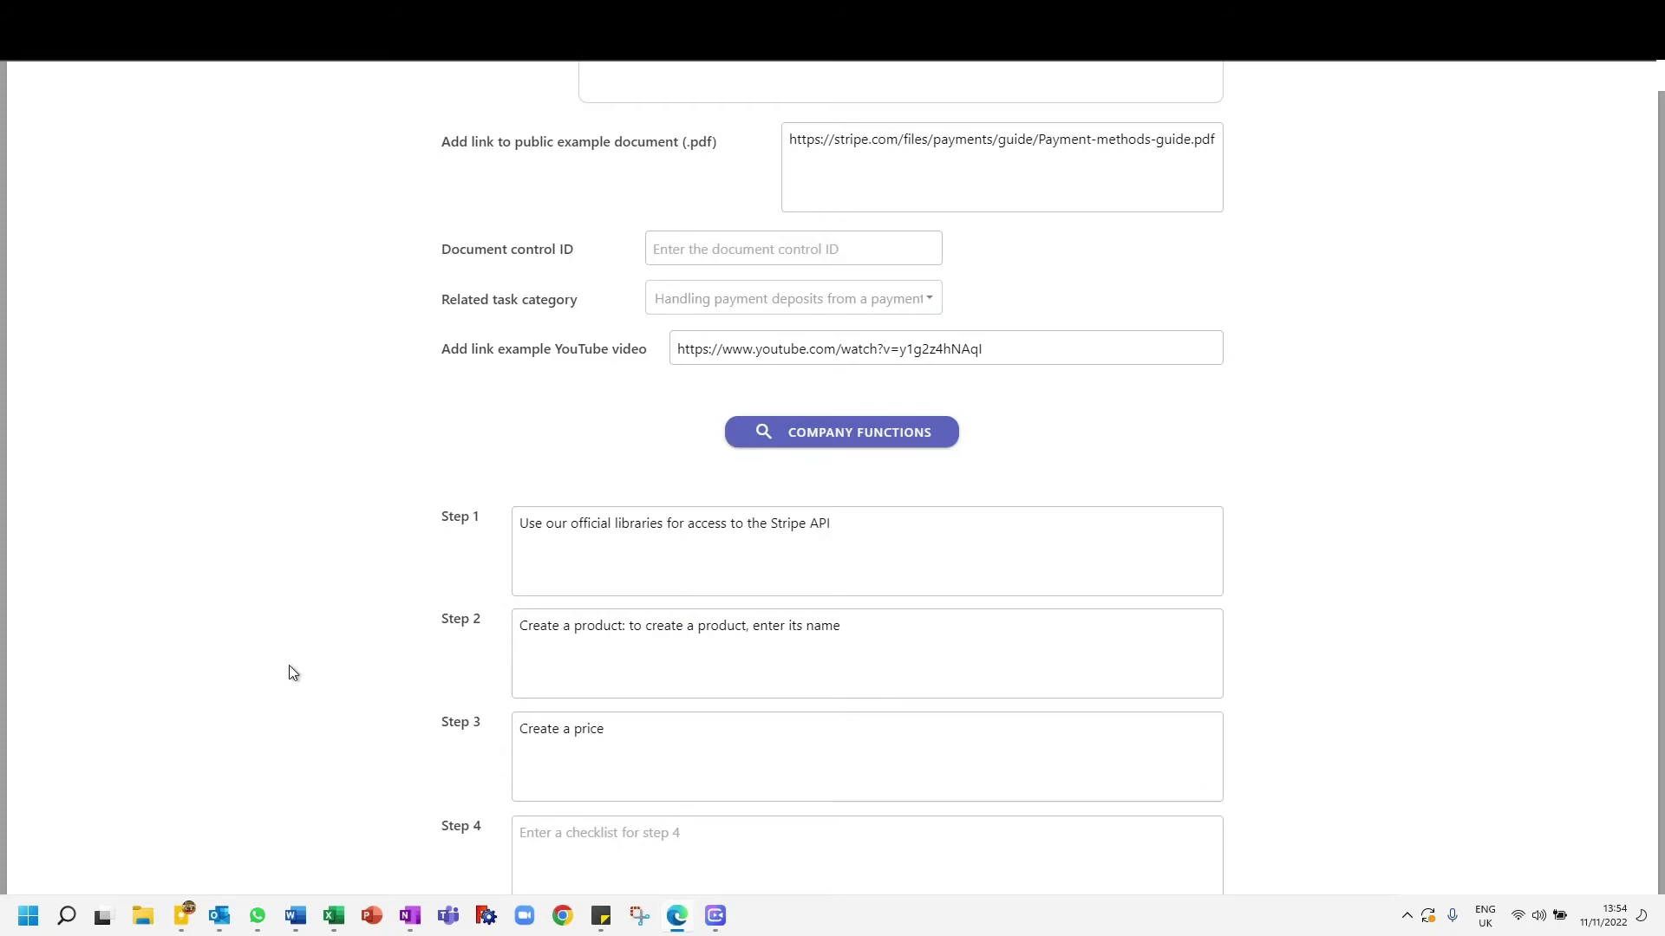
- Check the first section heading in Stripe Docs and add "First set up Stripe:" before the Step 1 checklist text
key(ctrl+Tab)
scroll(291, 519, up, 5)
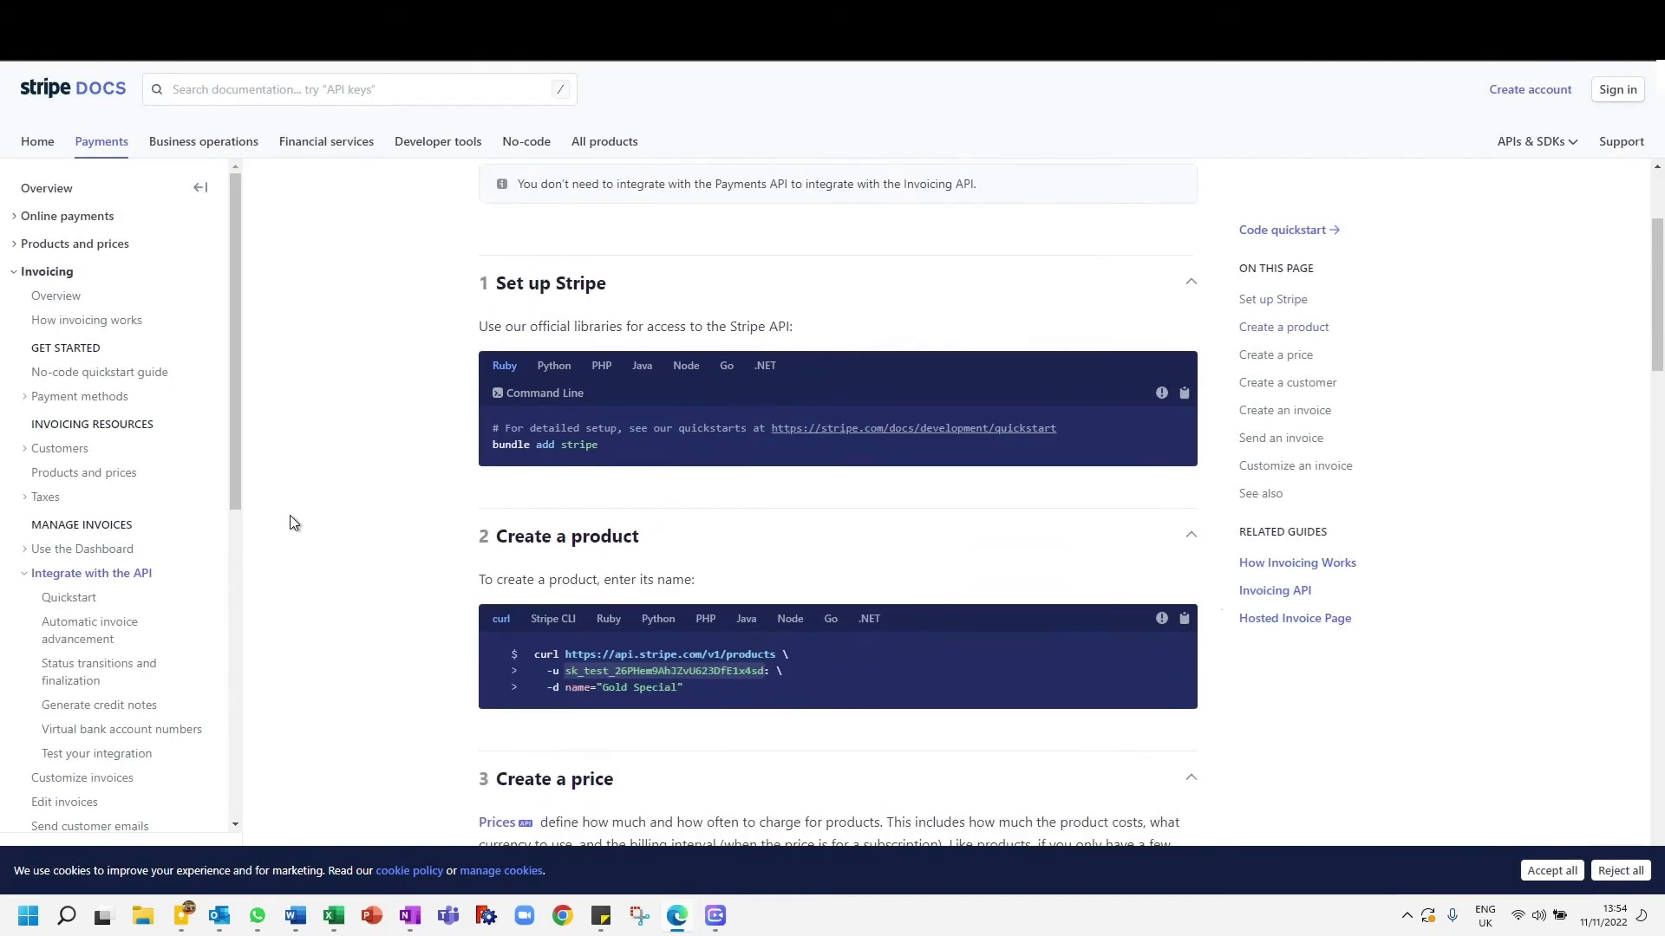
key(ctrl+Tab)
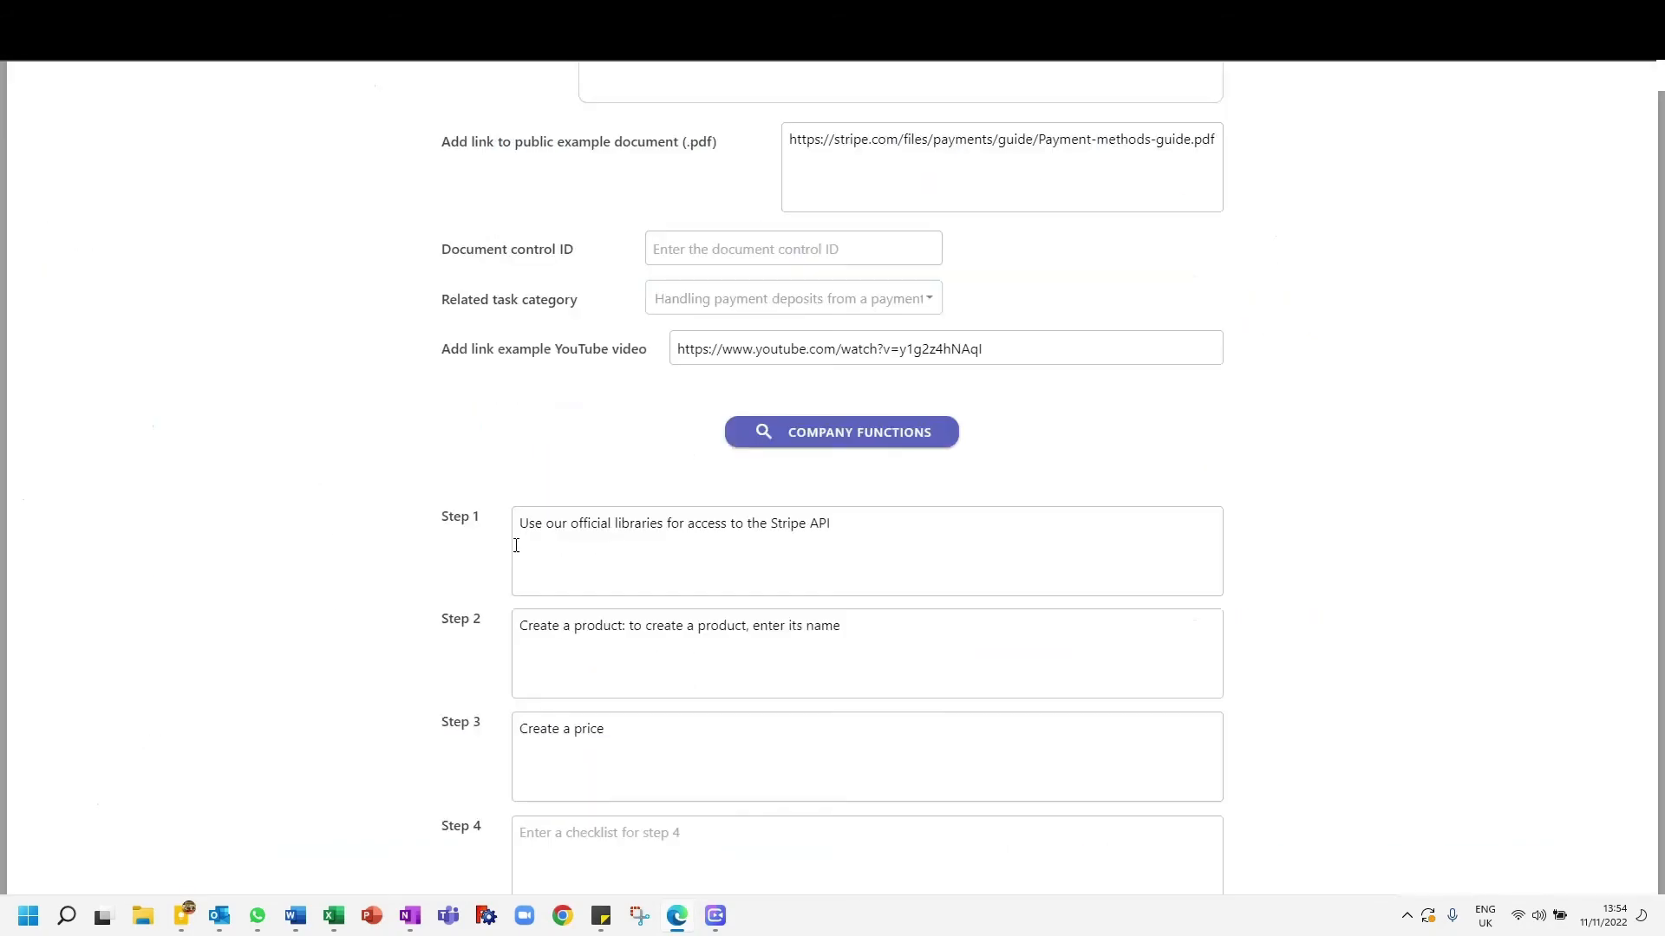
text(First set u)
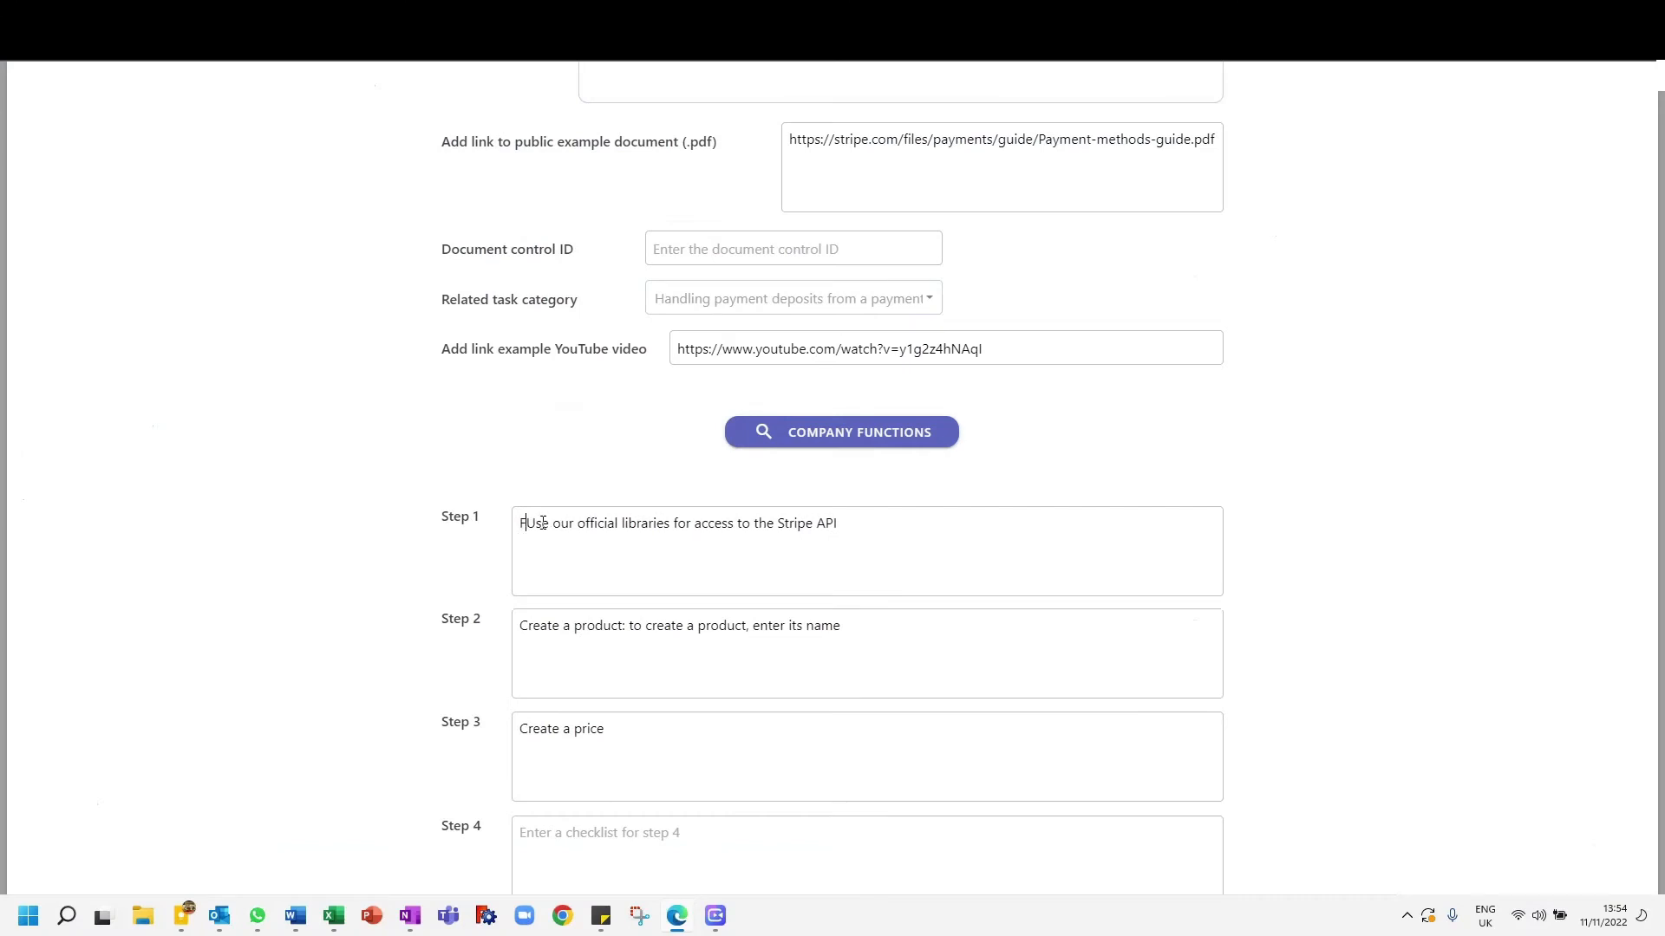
text(p Stripe)
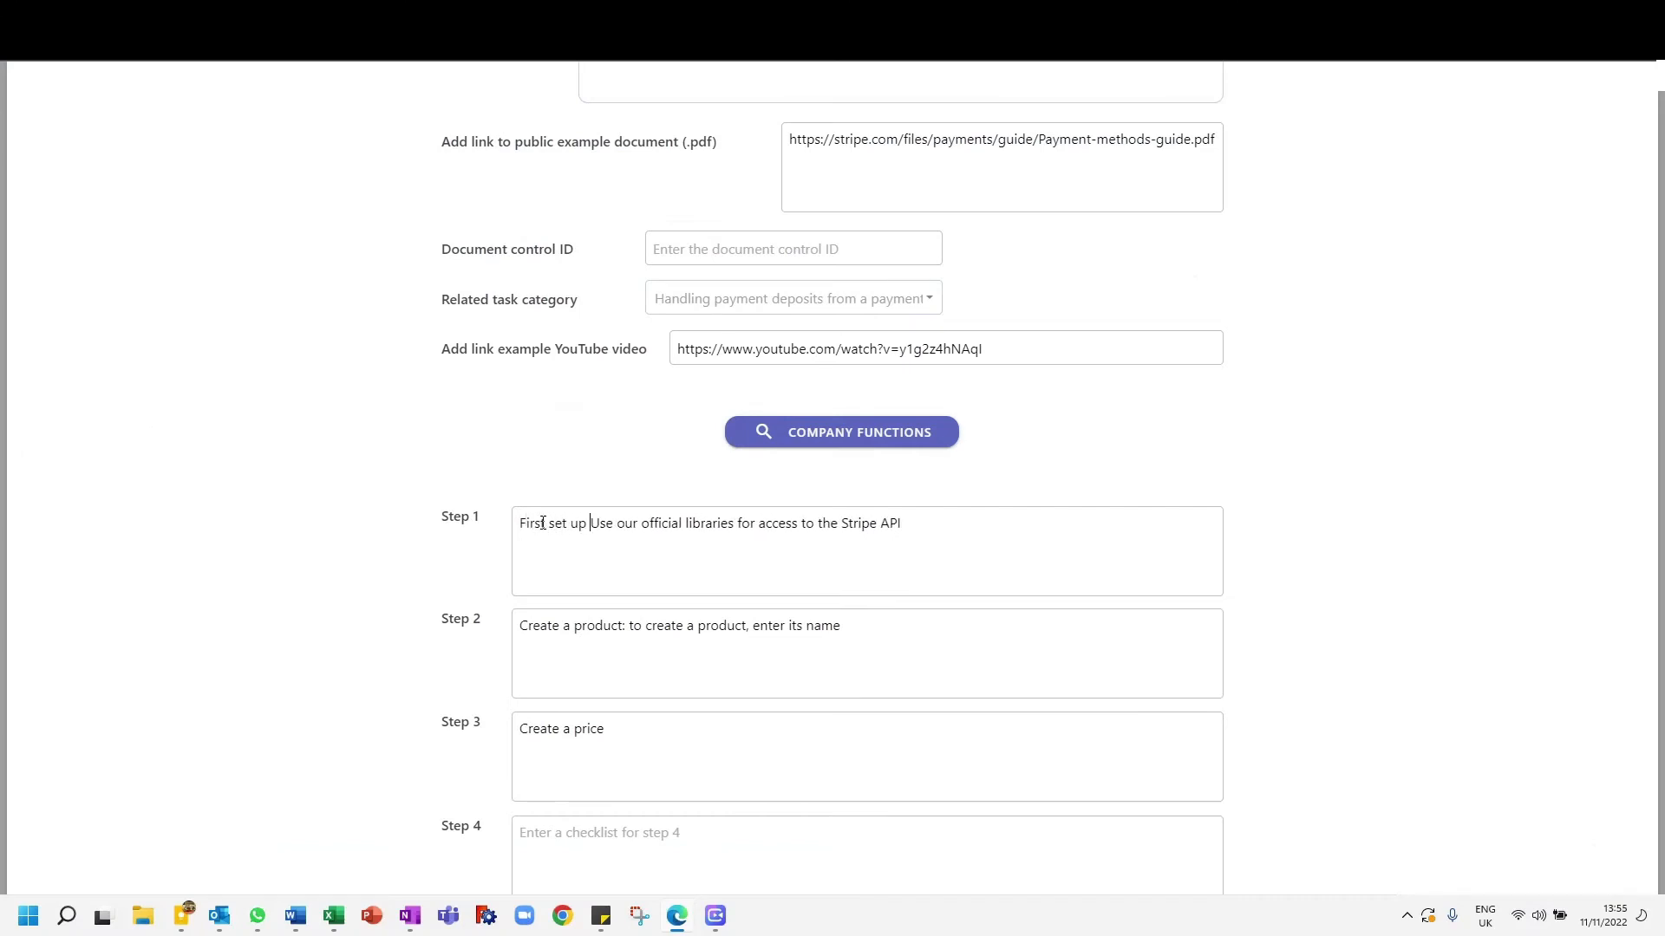
text(:)
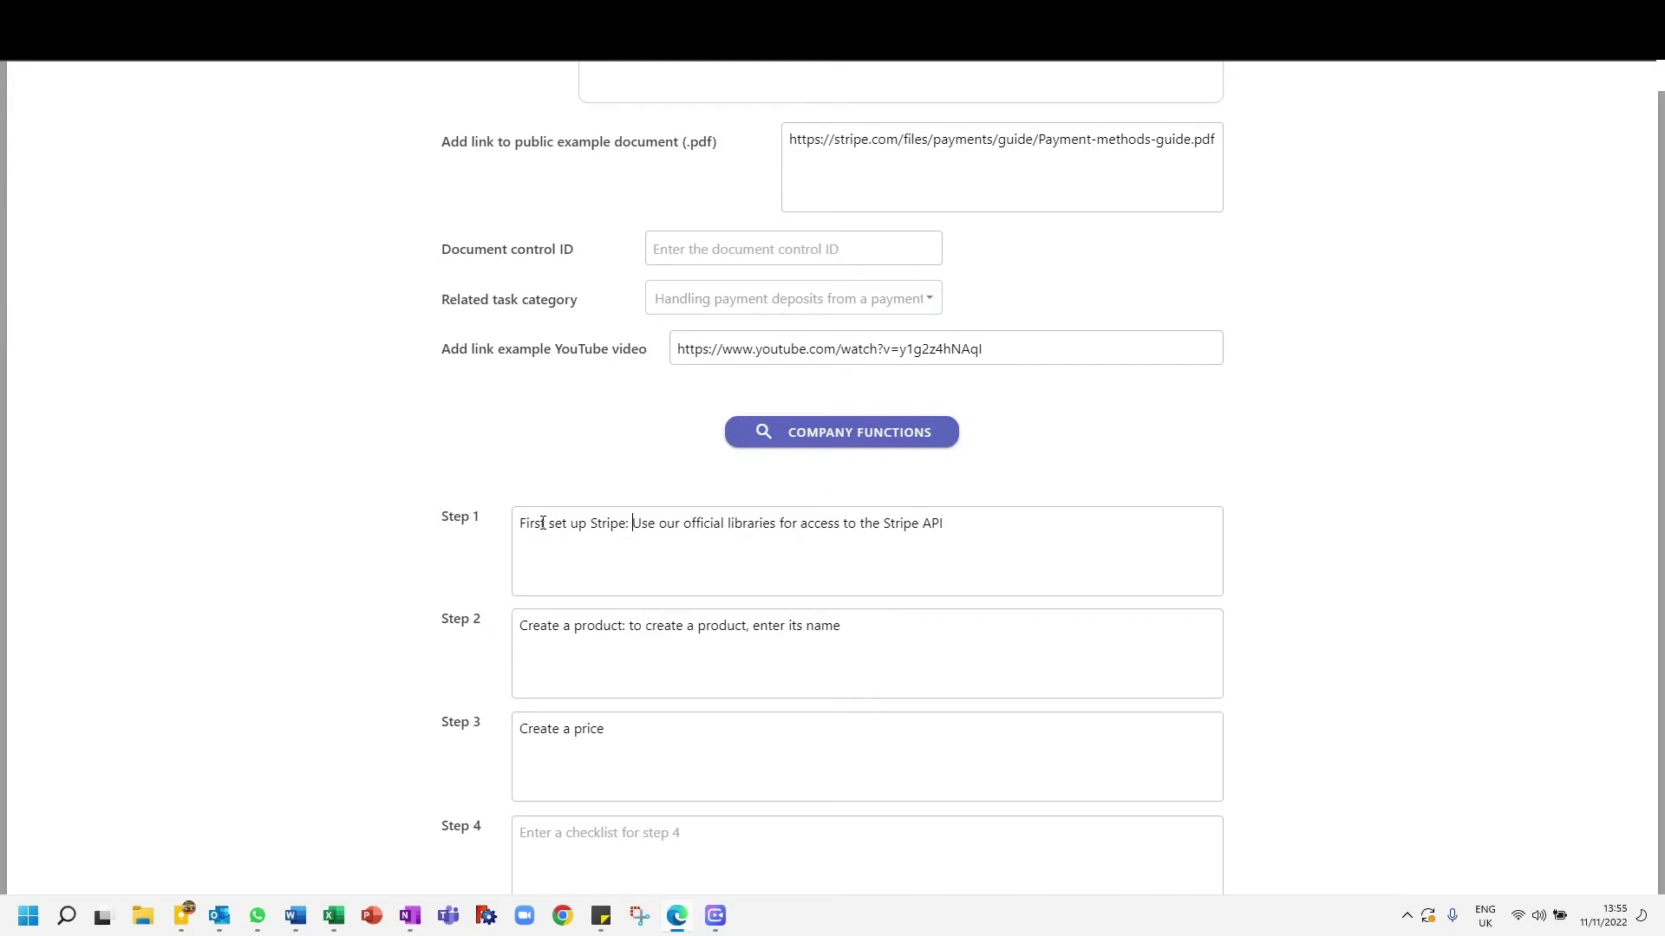
scroll(300, 632, down, 1)
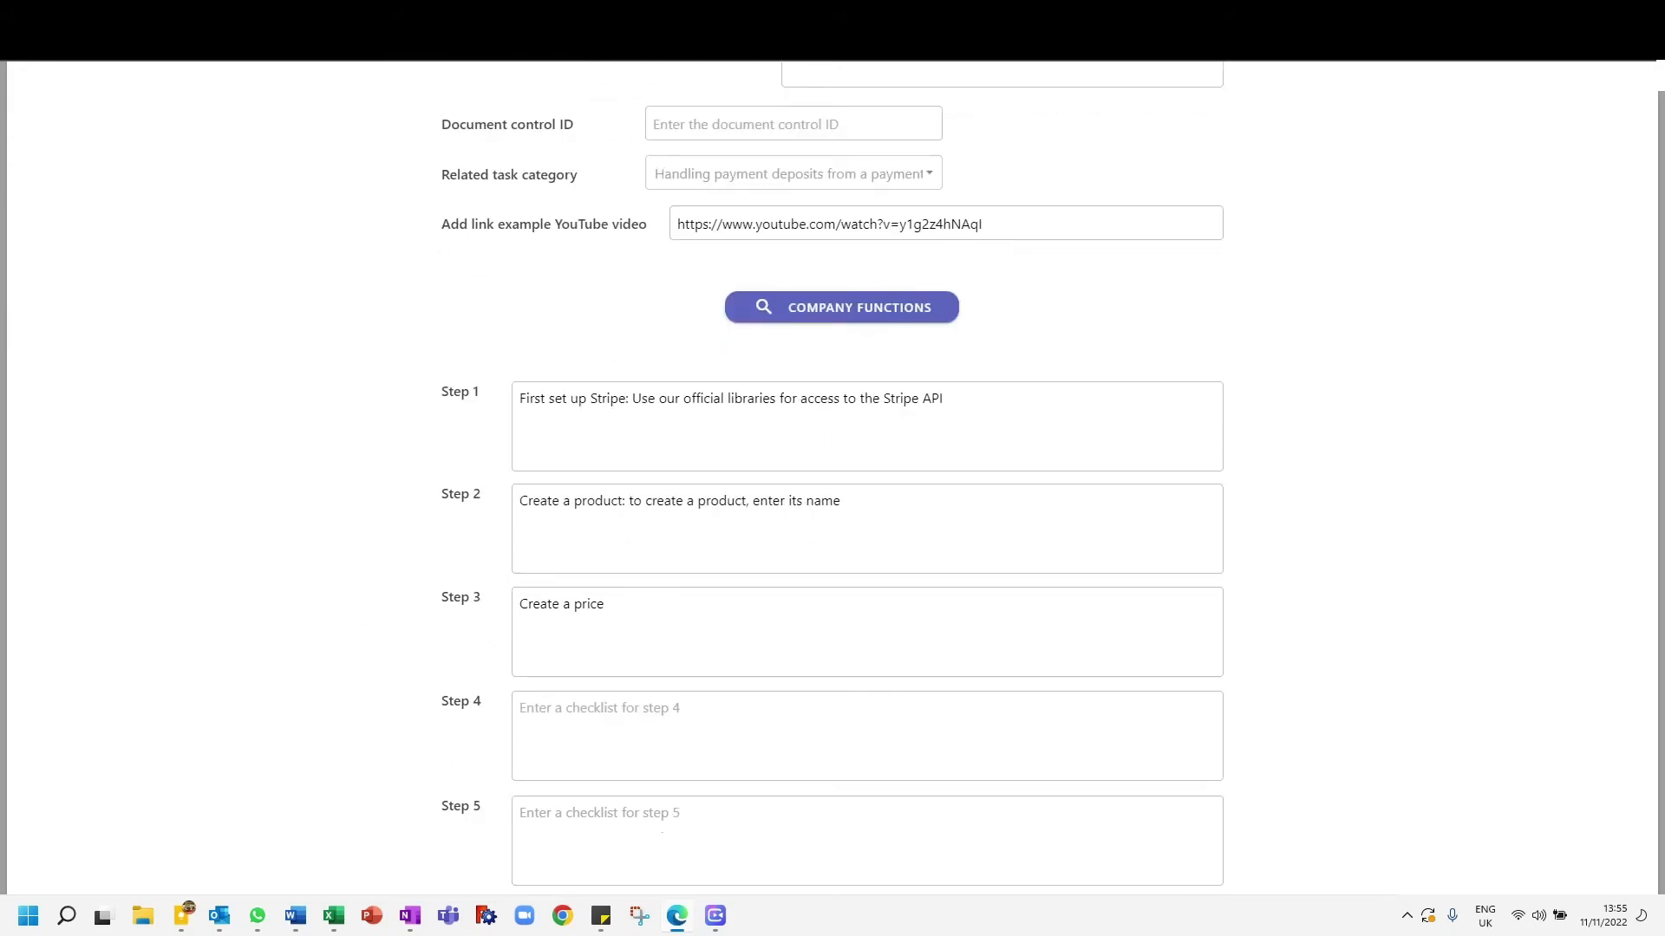
- Look over the numbered sections of the Stripe Docs page "Integrate with the Invoicing API"
click(599, 17)
scroll(442, 606, down, 3)
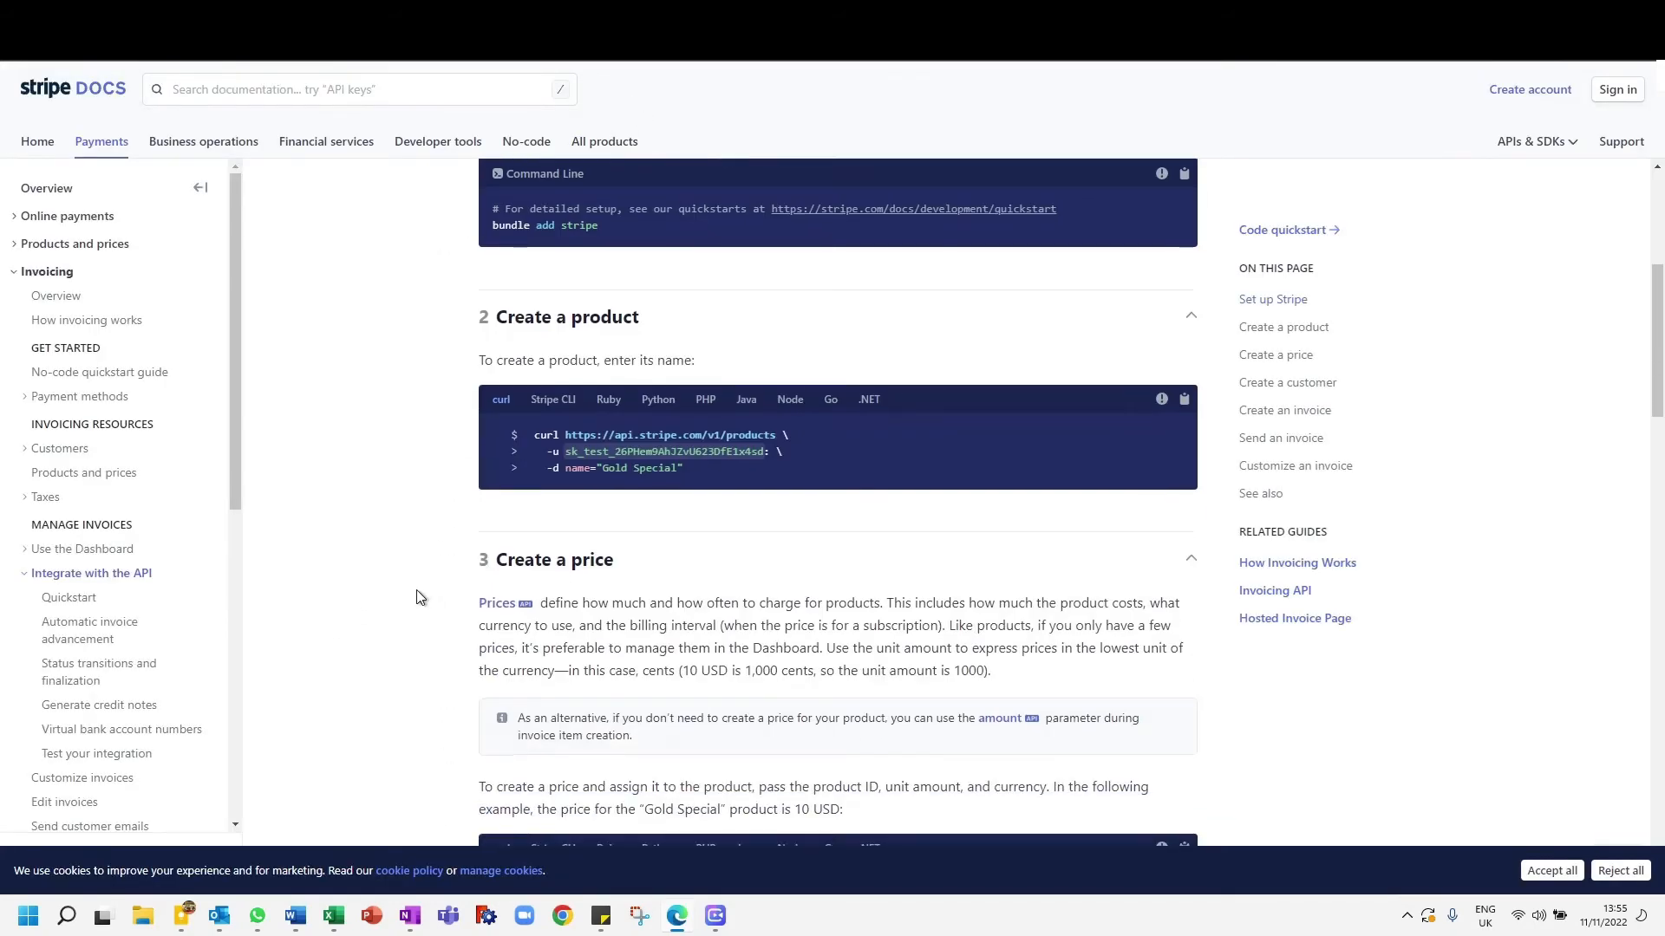
scroll(415, 573, up, 4)
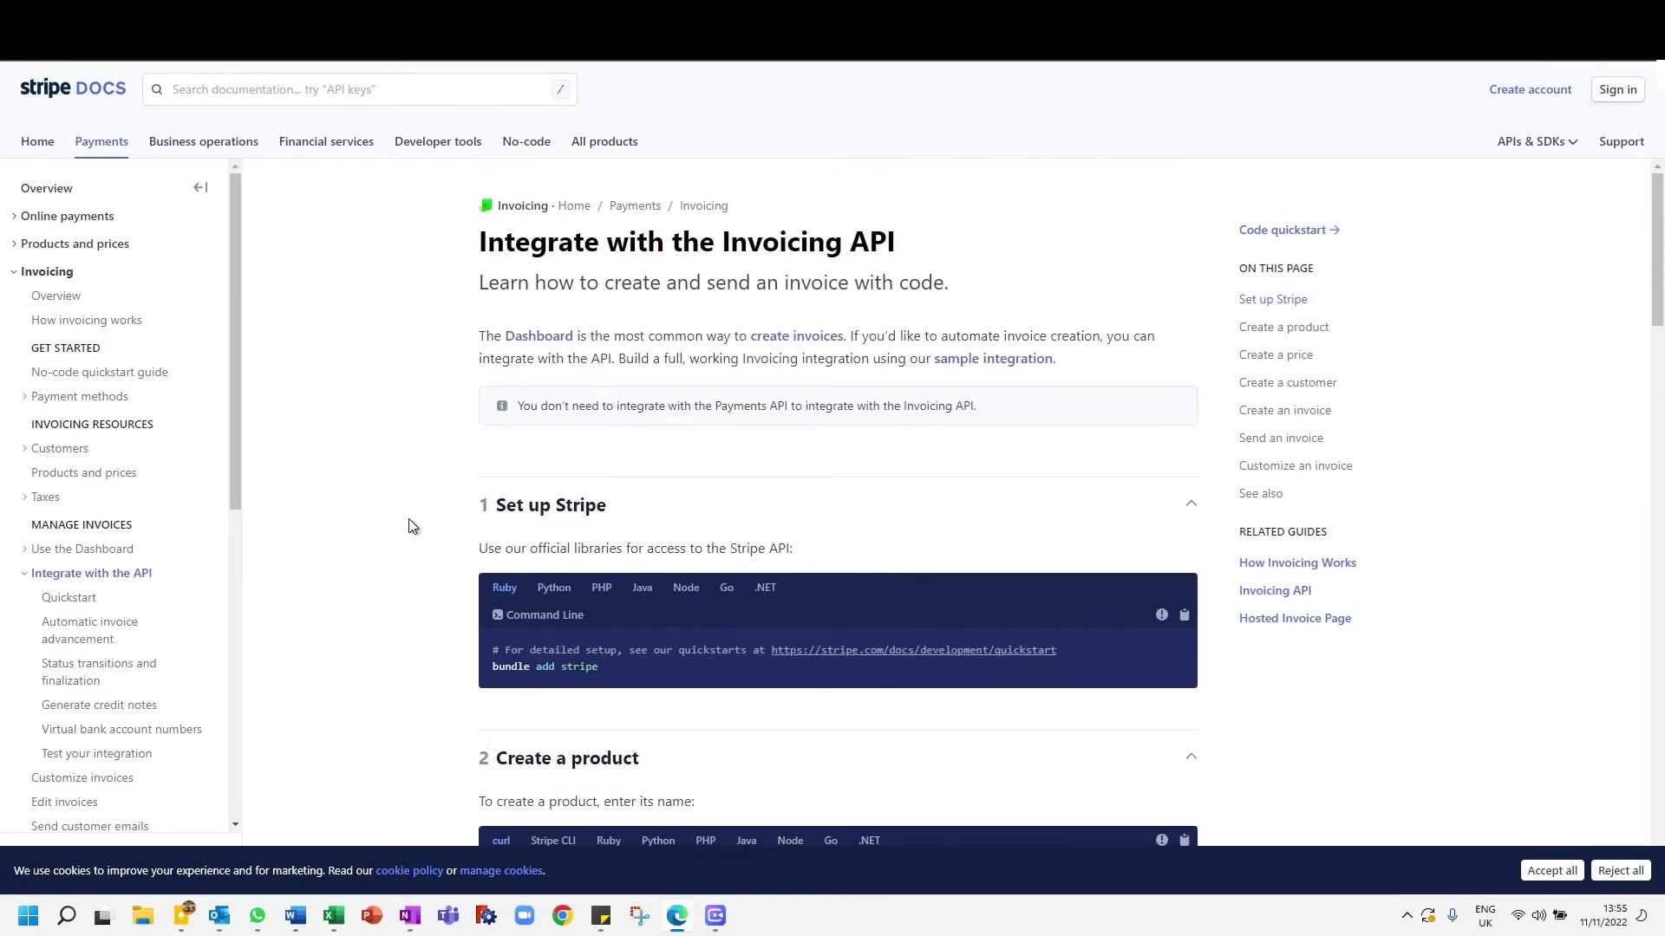
scroll(412, 526, down, 4)
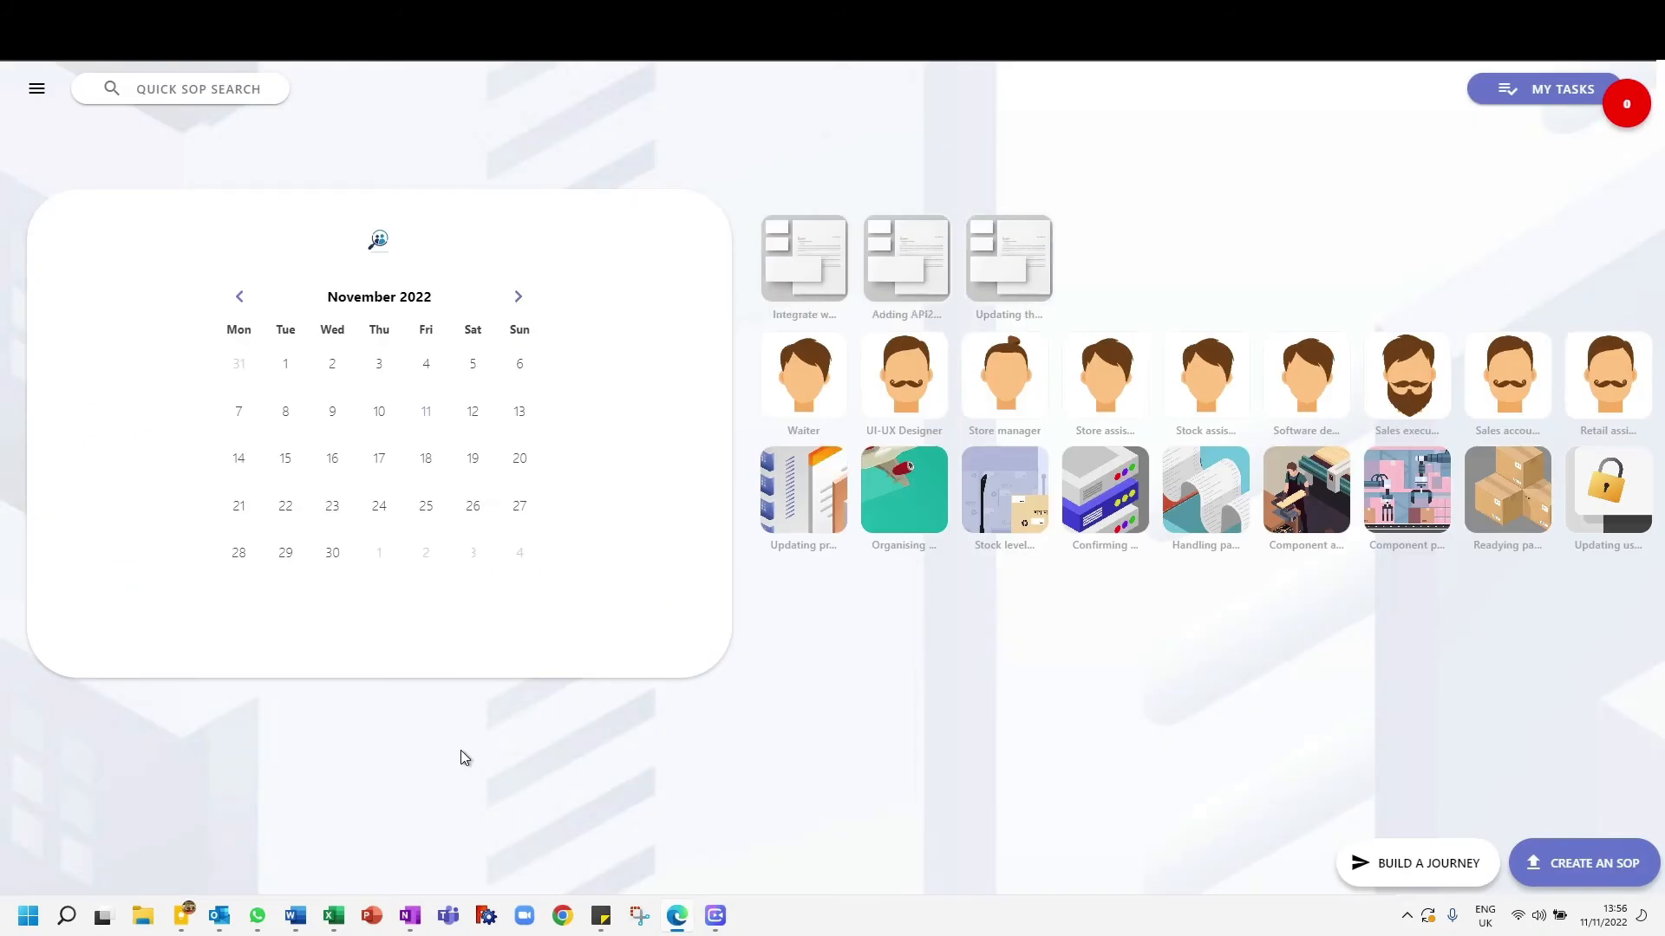
- Open the Invoicing API with Stripe SOP from the home page, play its YouTube video example, skip ahead to about 0:34 and close the video
click(817, 274)
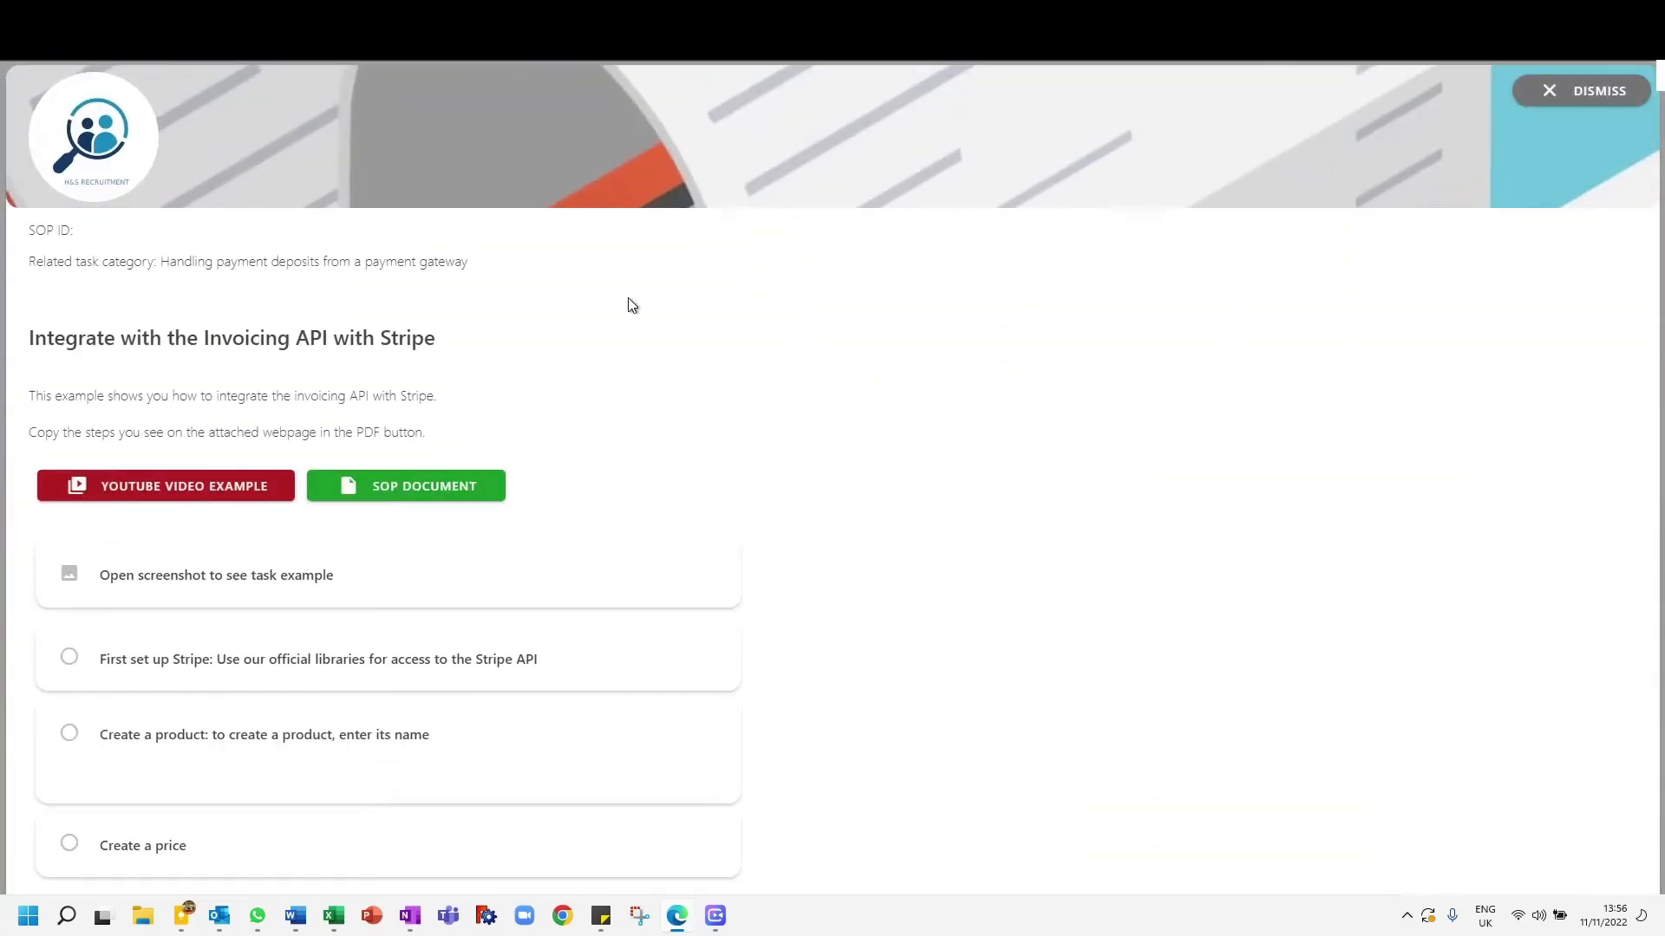
click(234, 484)
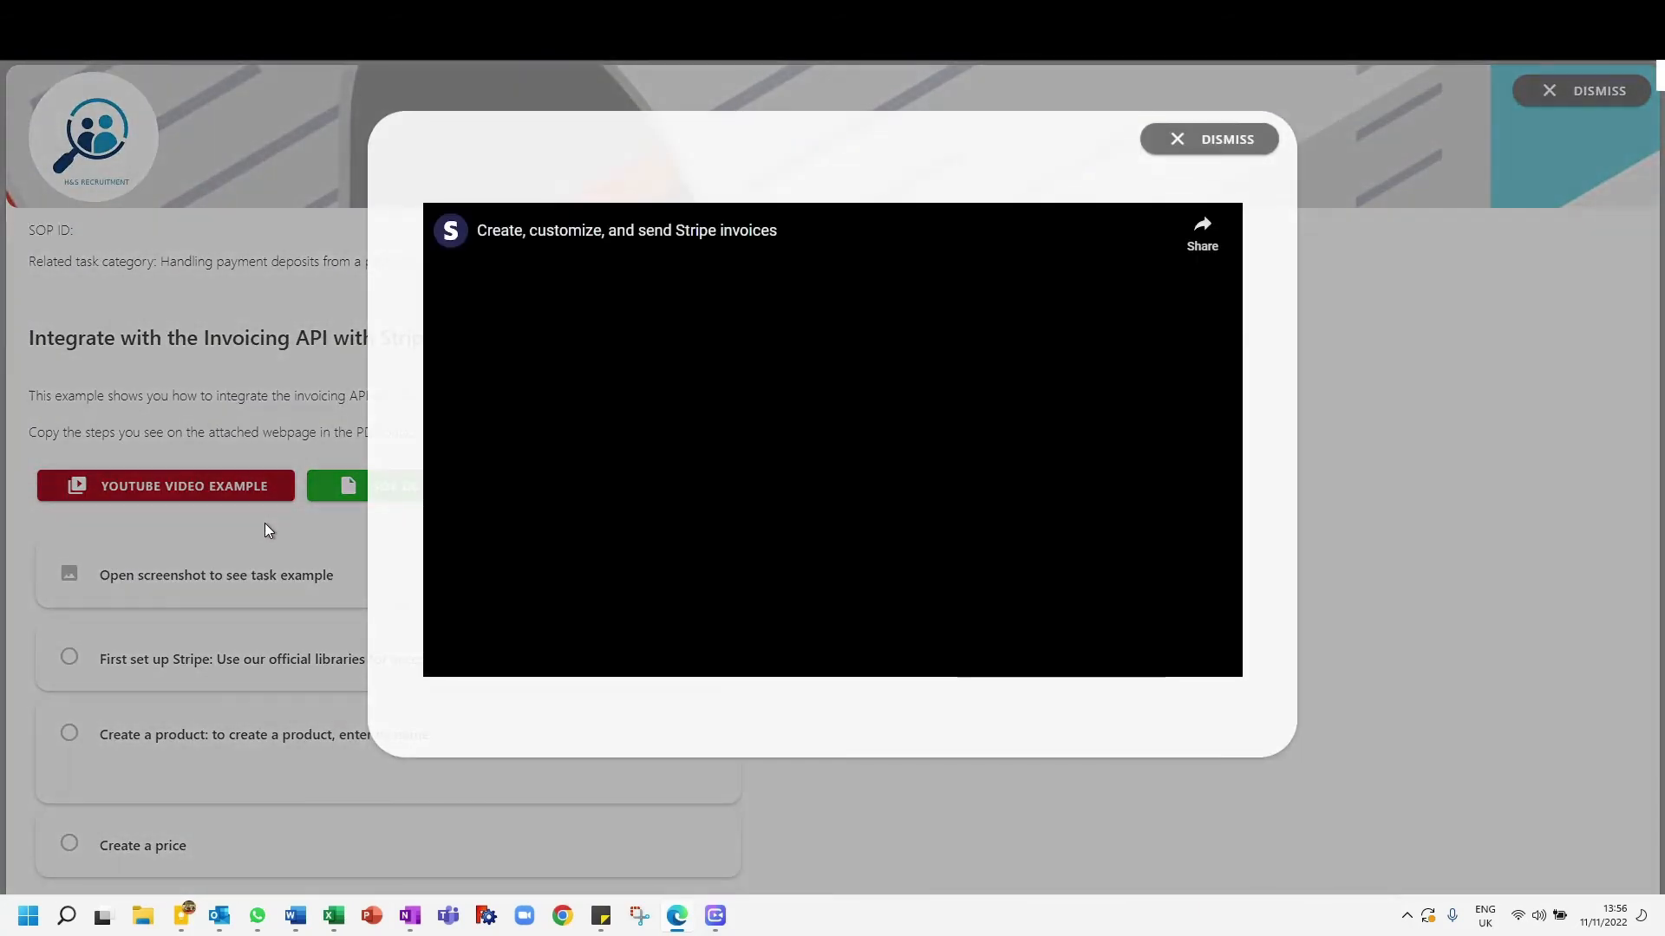
click(833, 440)
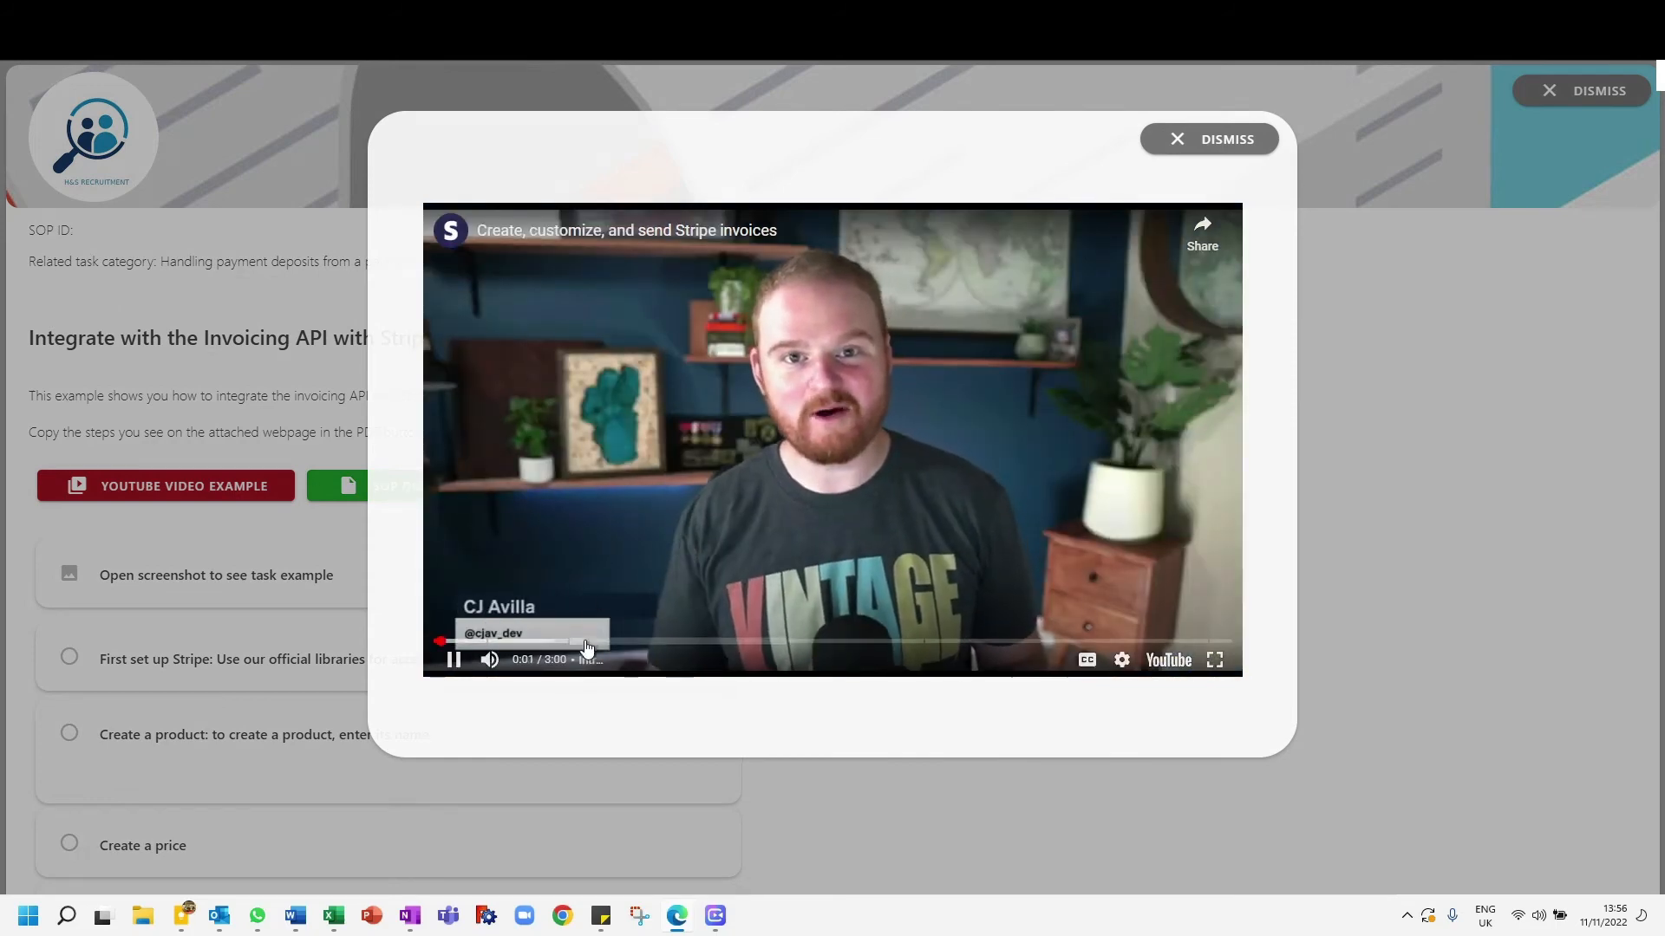
click(585, 642)
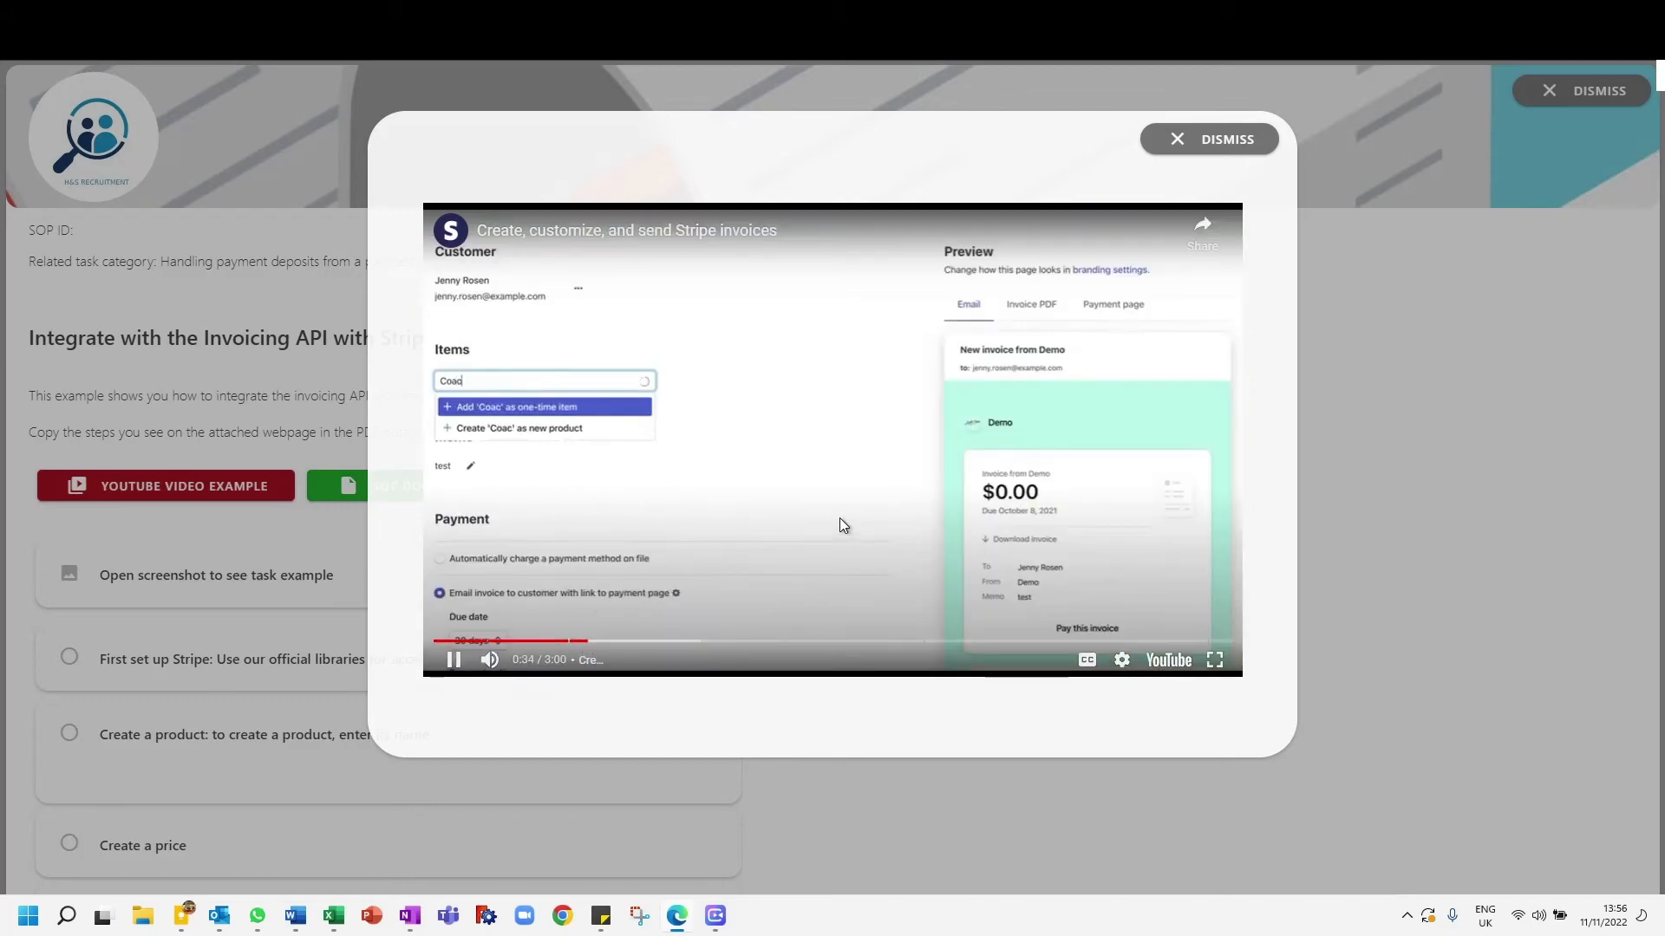
click(845, 520)
click(1175, 140)
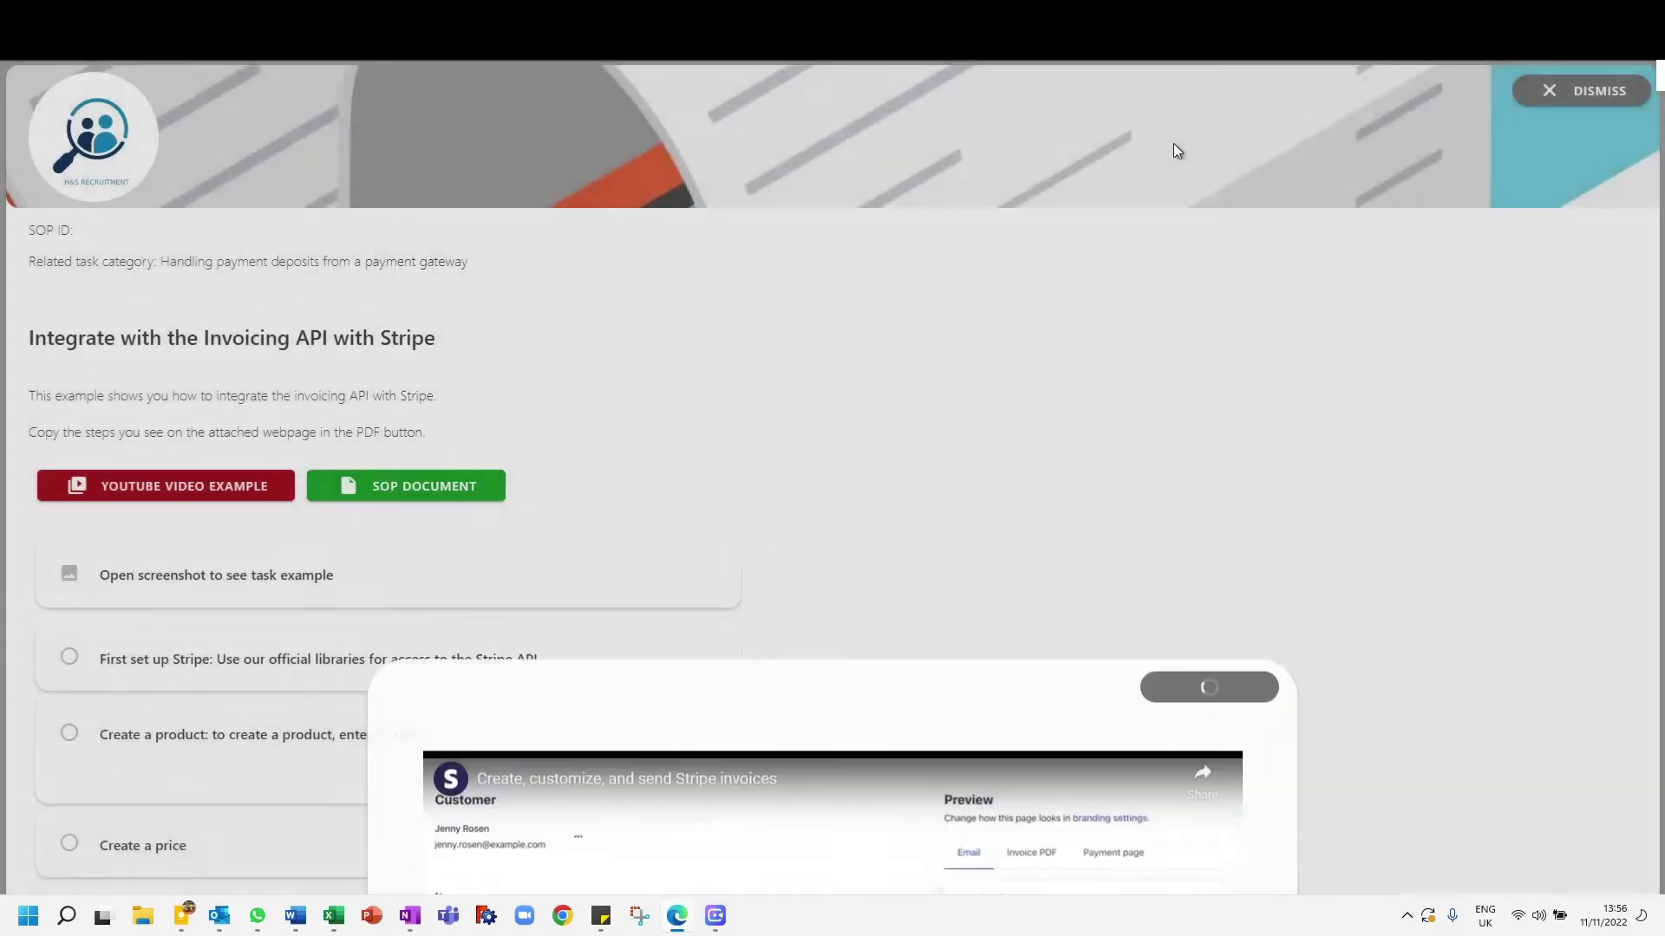
- View the SOP's task example screenshot, reopen it once more and close it
click(232, 582)
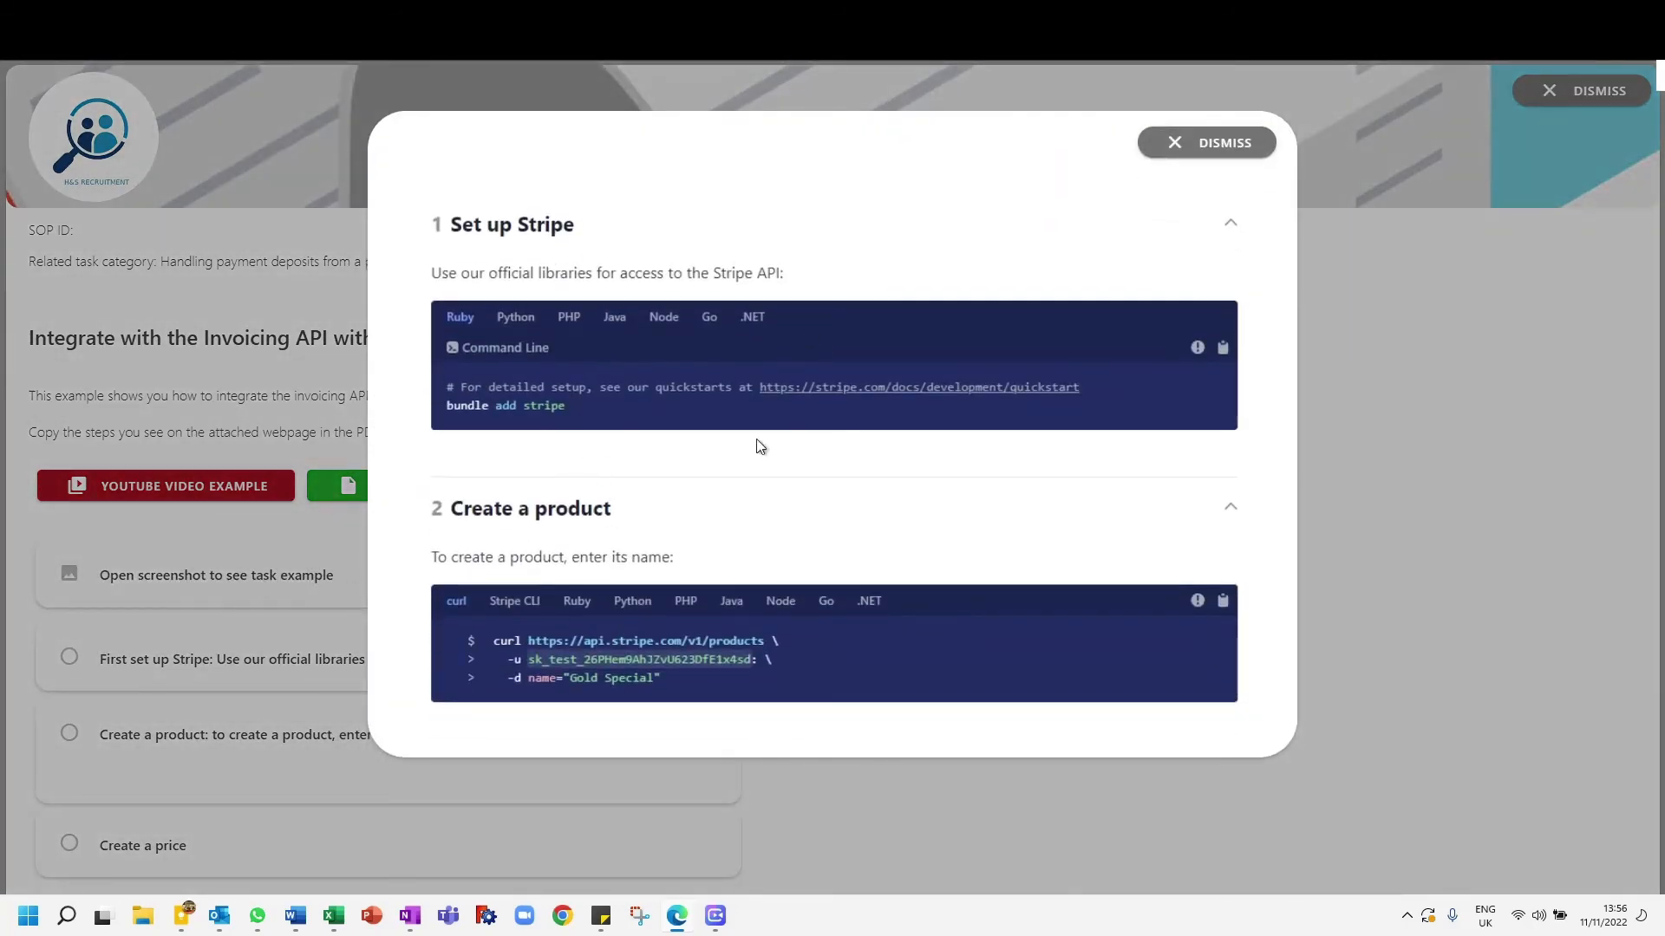
click(1255, 141)
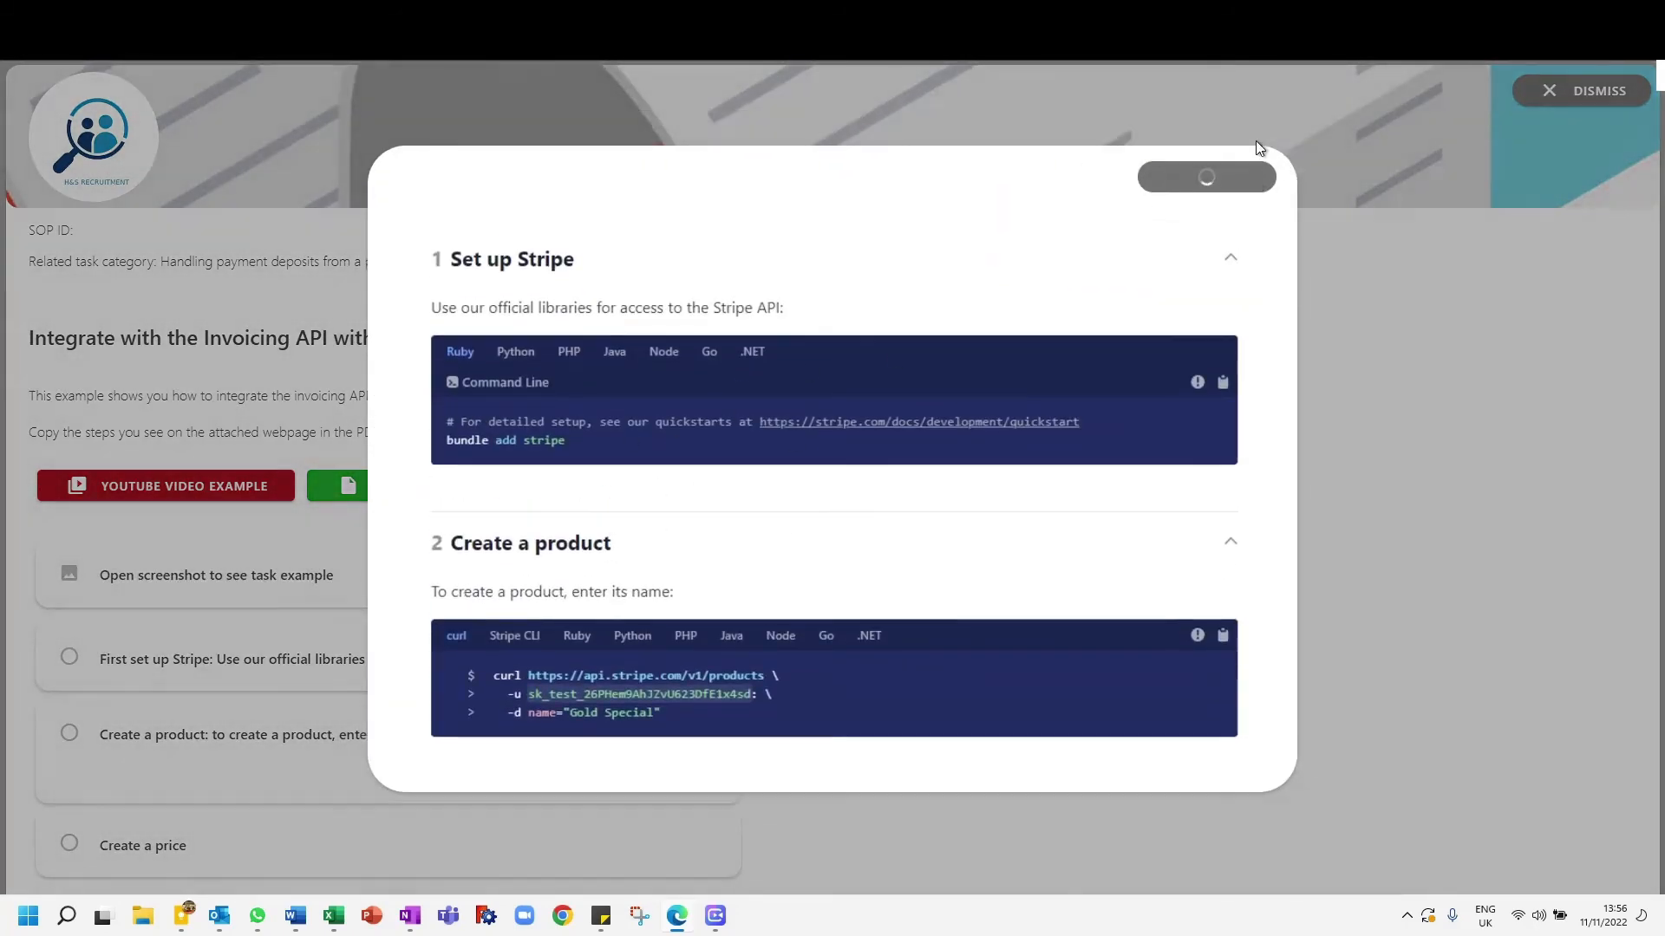
click(226, 593)
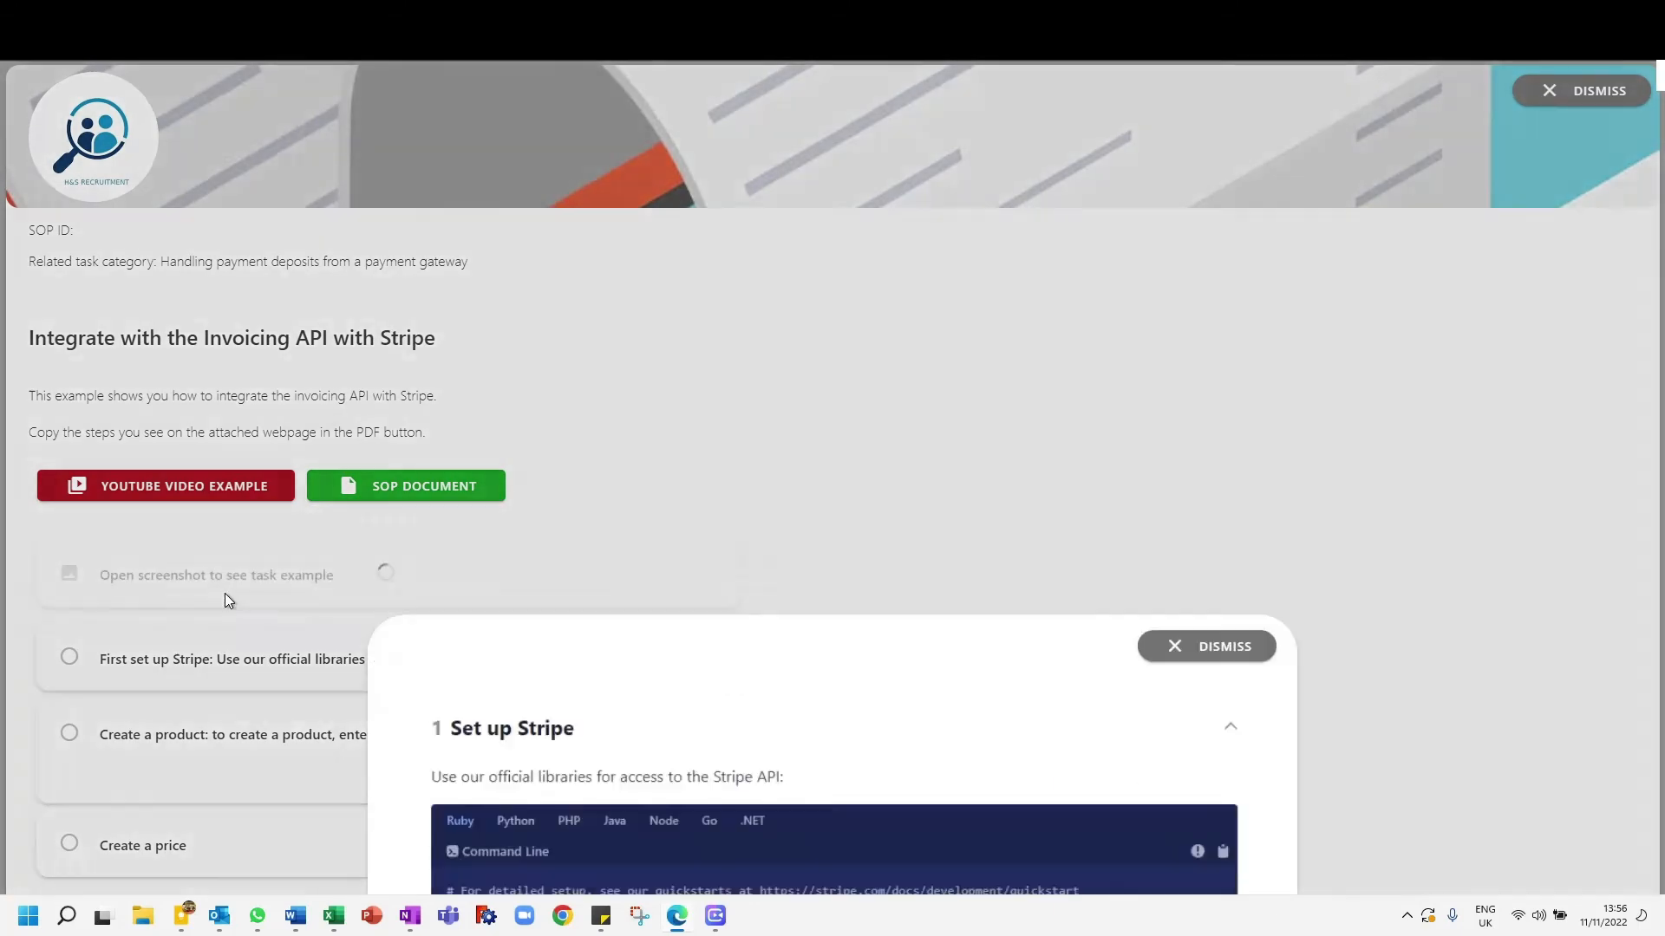
click(1220, 146)
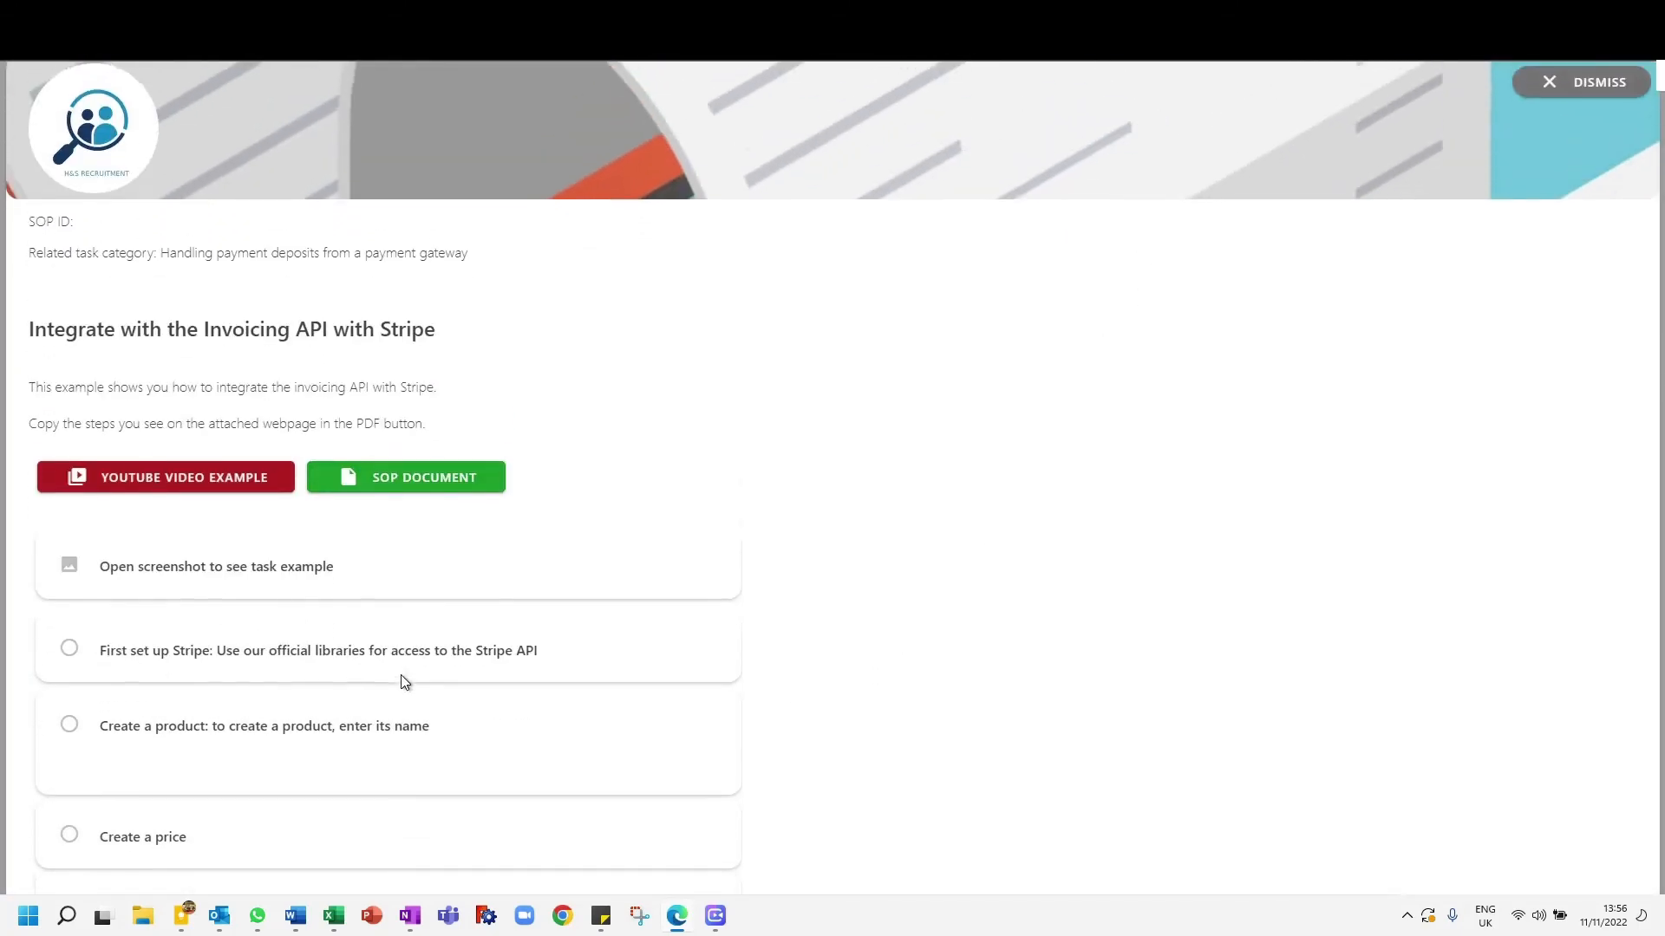
- Mark the "First set up Stripe" and "Create a product" checklist items as done and close the SOP
click(69, 659)
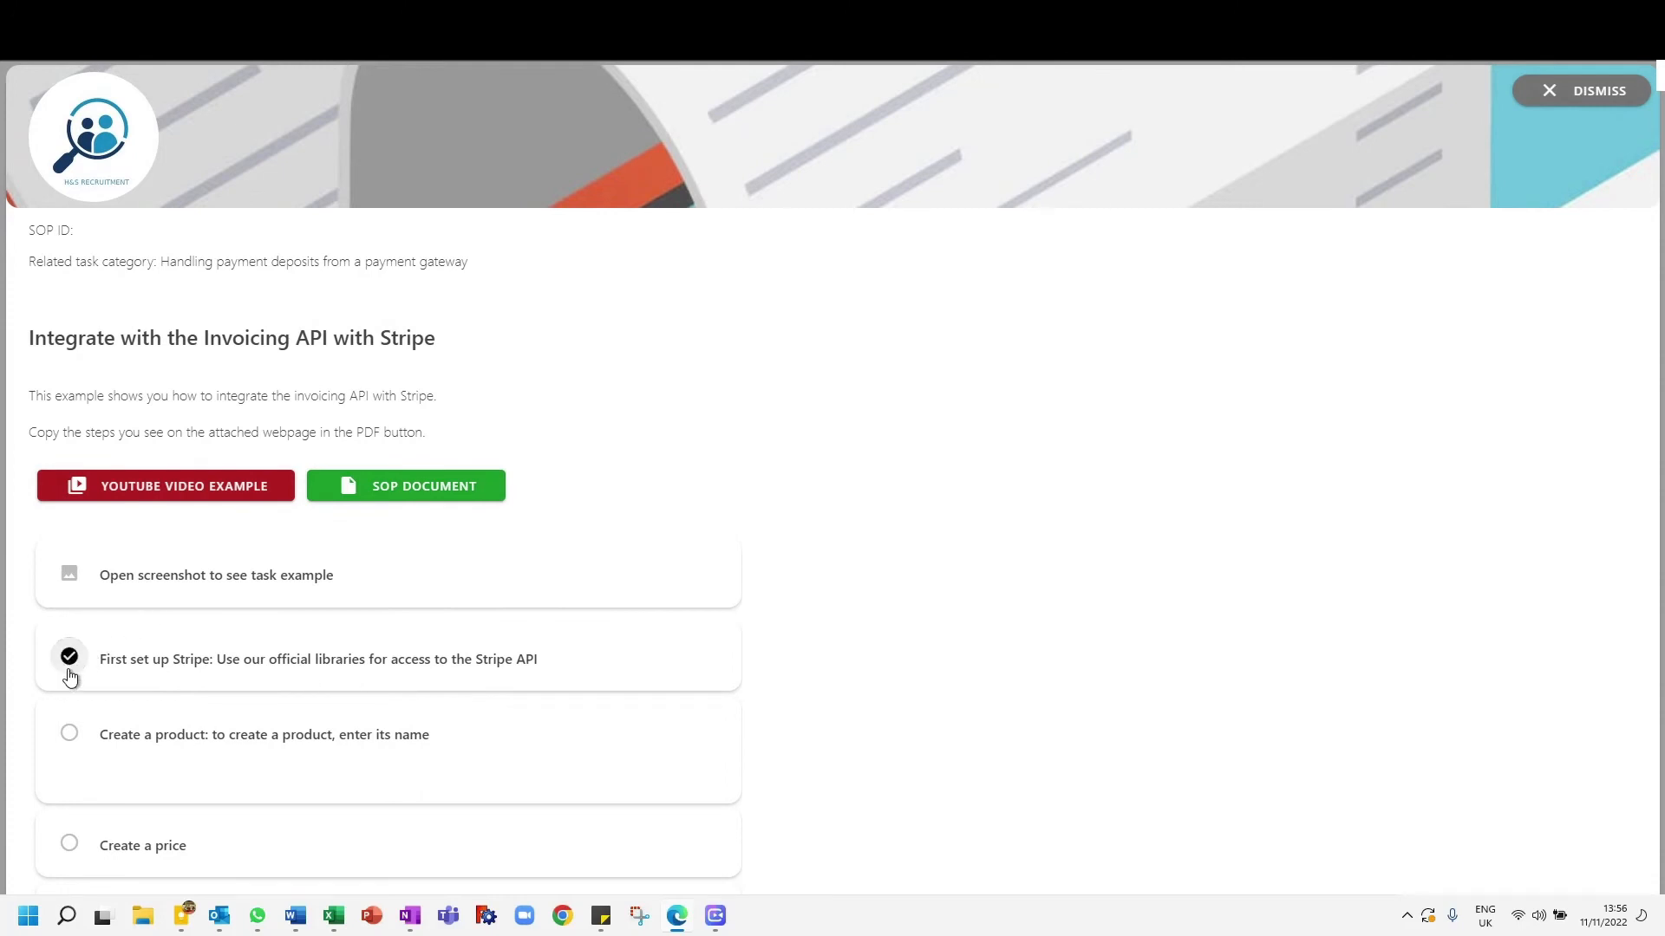
click(69, 733)
click(70, 732)
click(1603, 87)
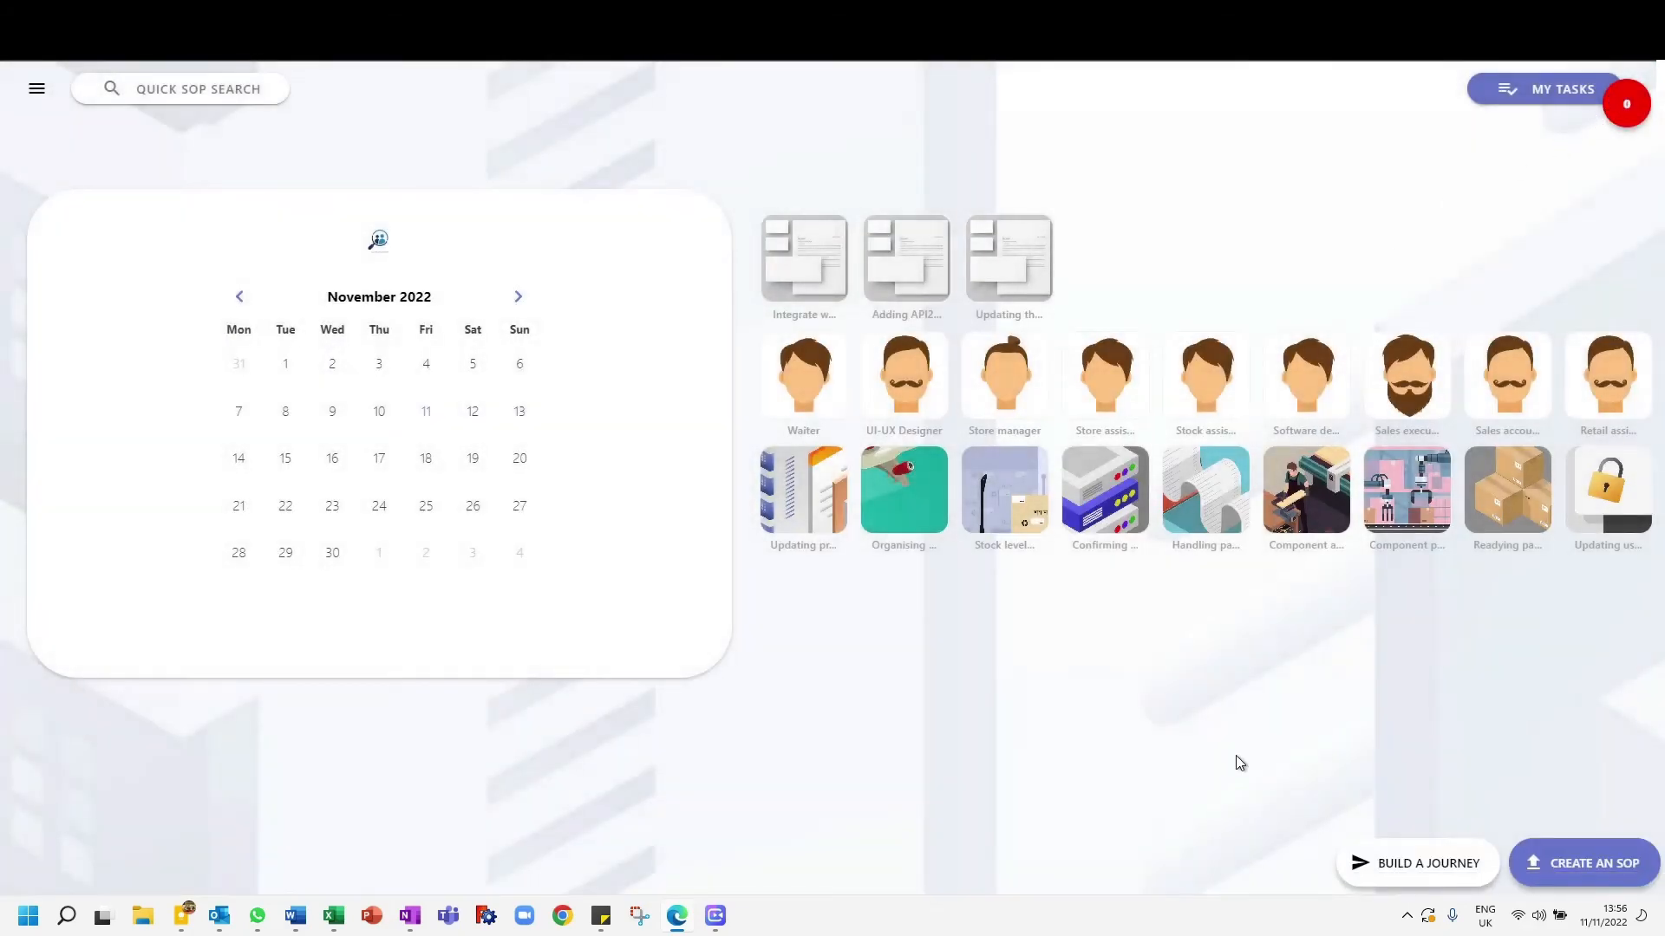
- Go to the Company SOPs list, view the "Integrate with the Invoicing API with Stripe" procedure and close it
click(33, 89)
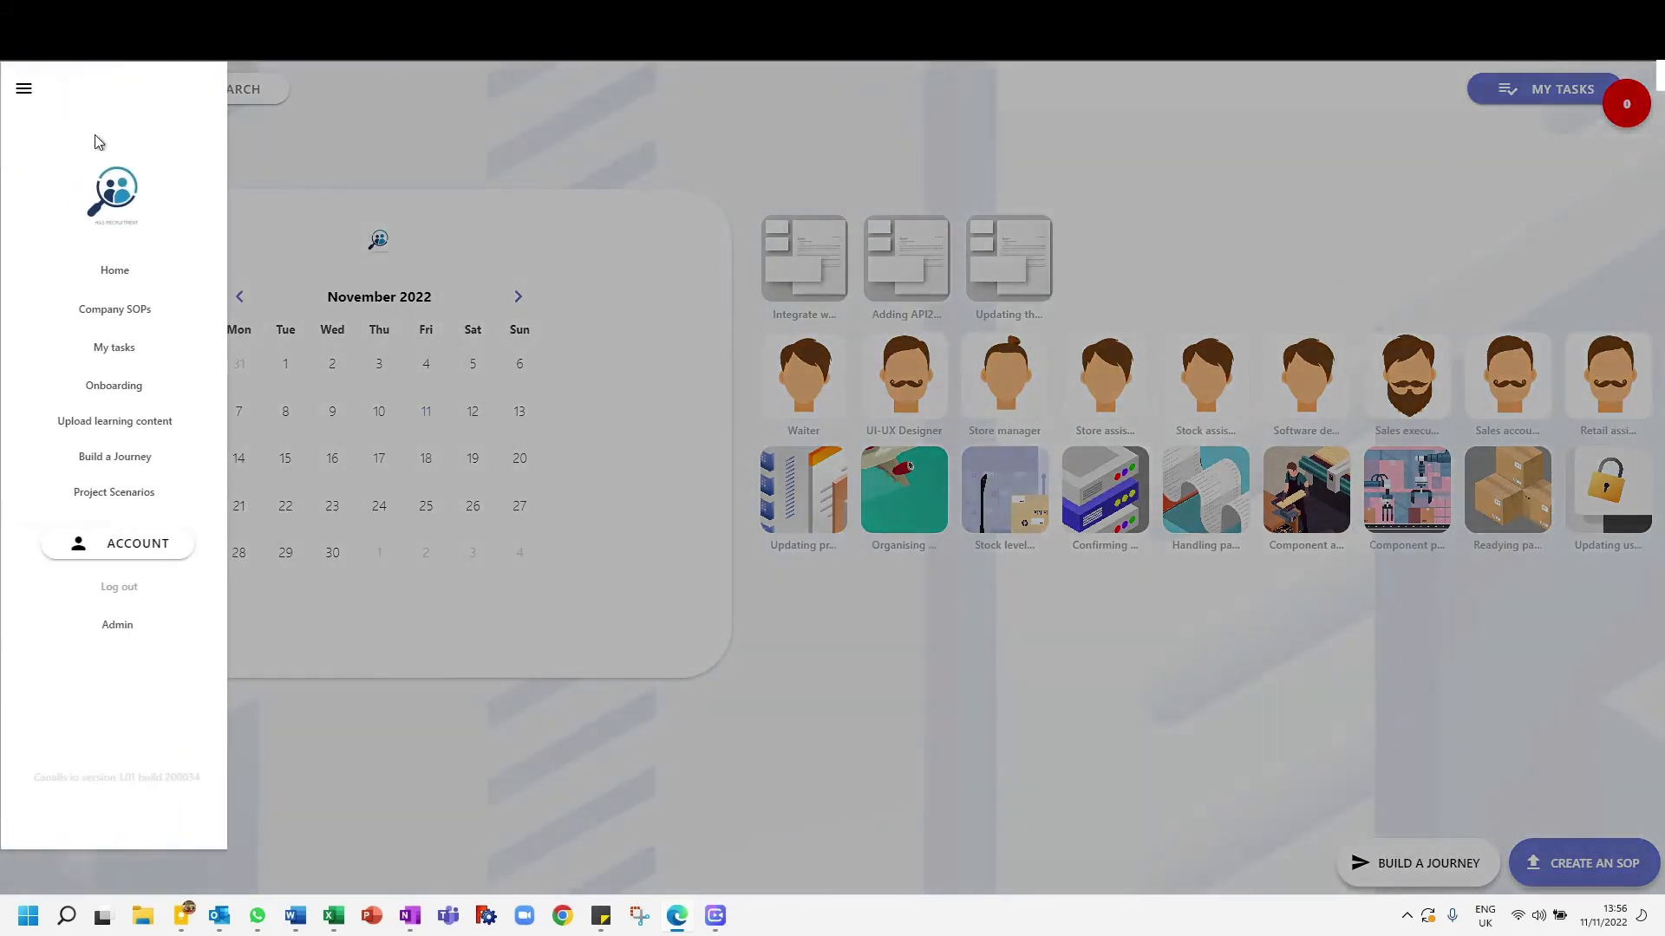
click(131, 311)
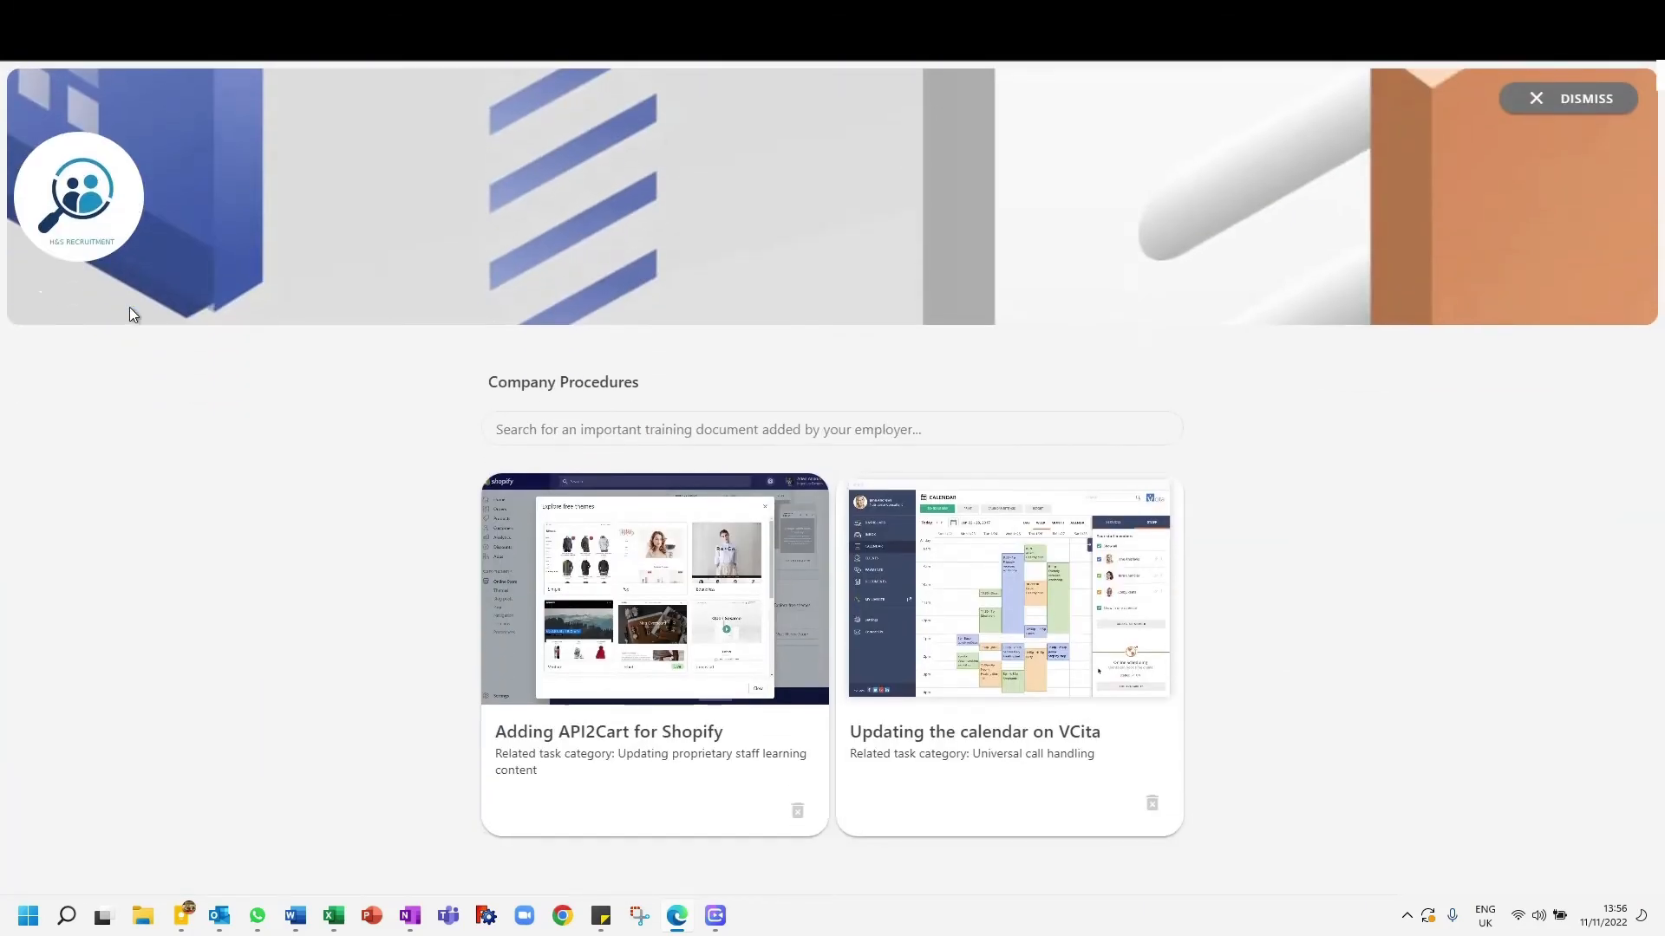
scroll(326, 553, down, 3)
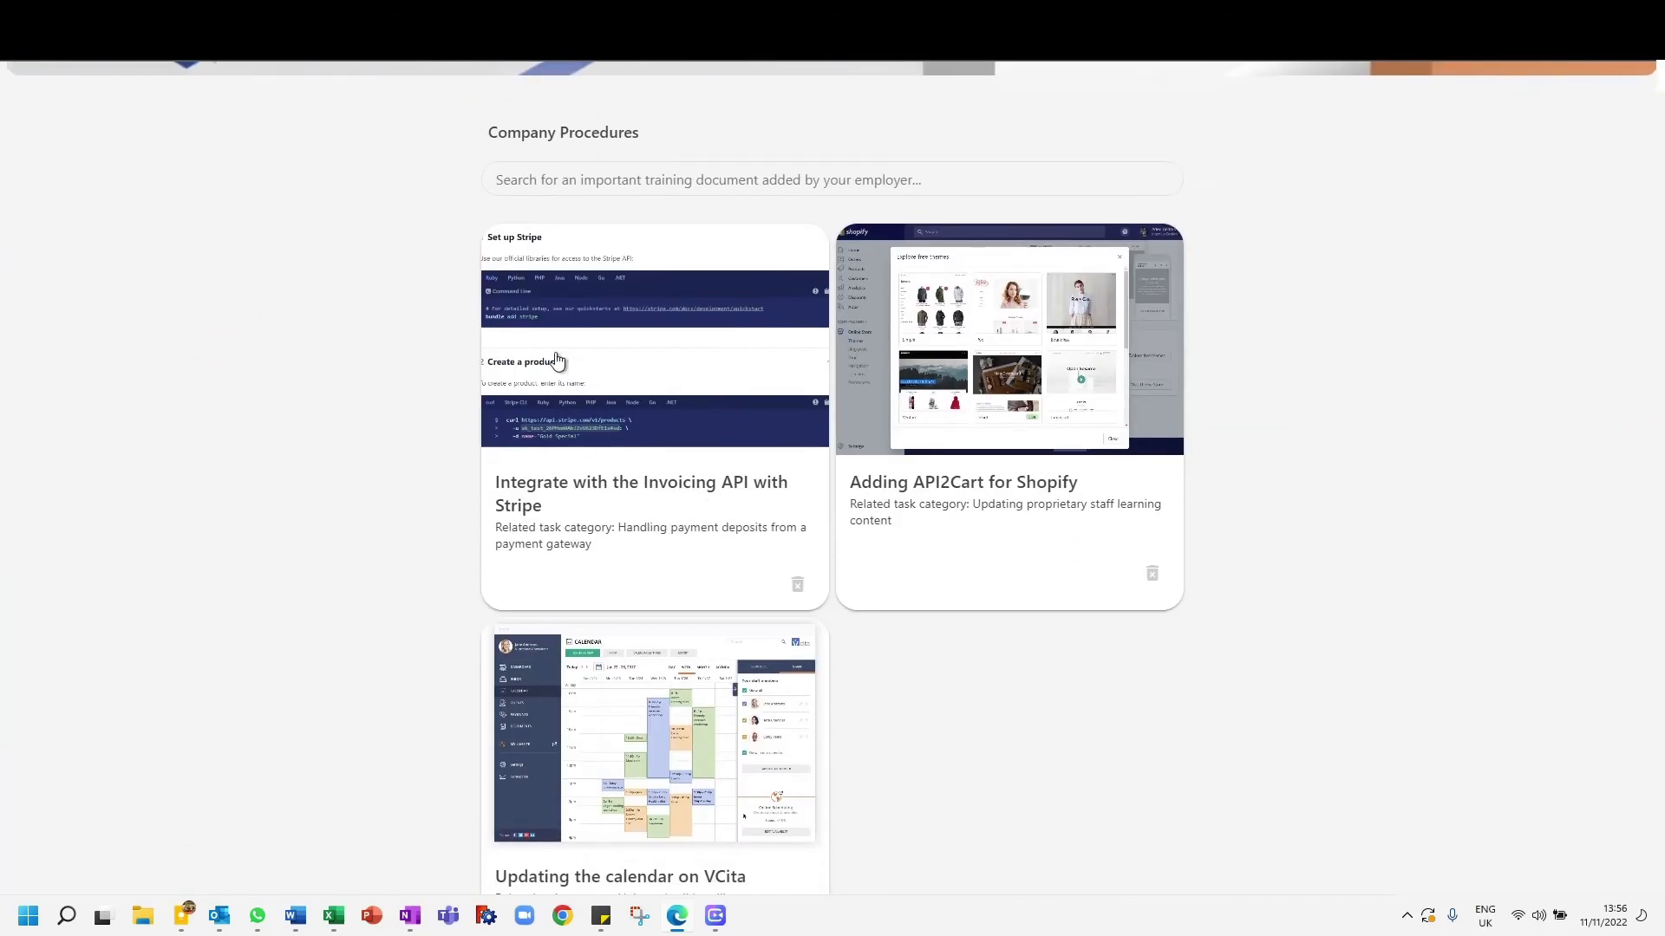
click(642, 387)
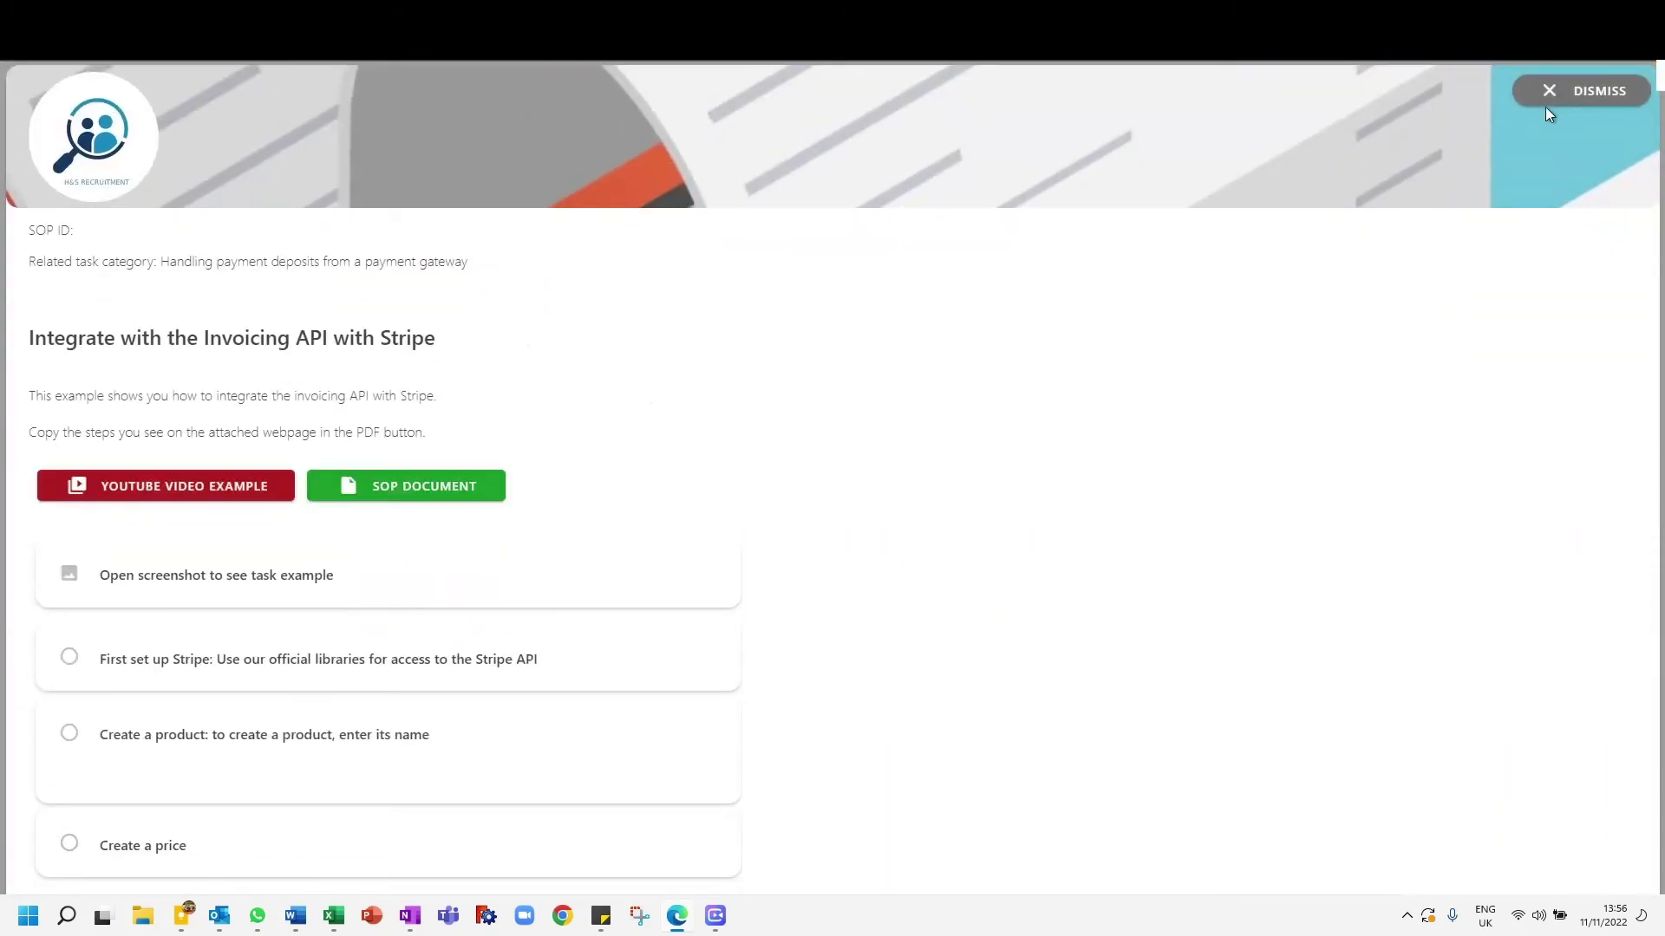
click(1598, 93)
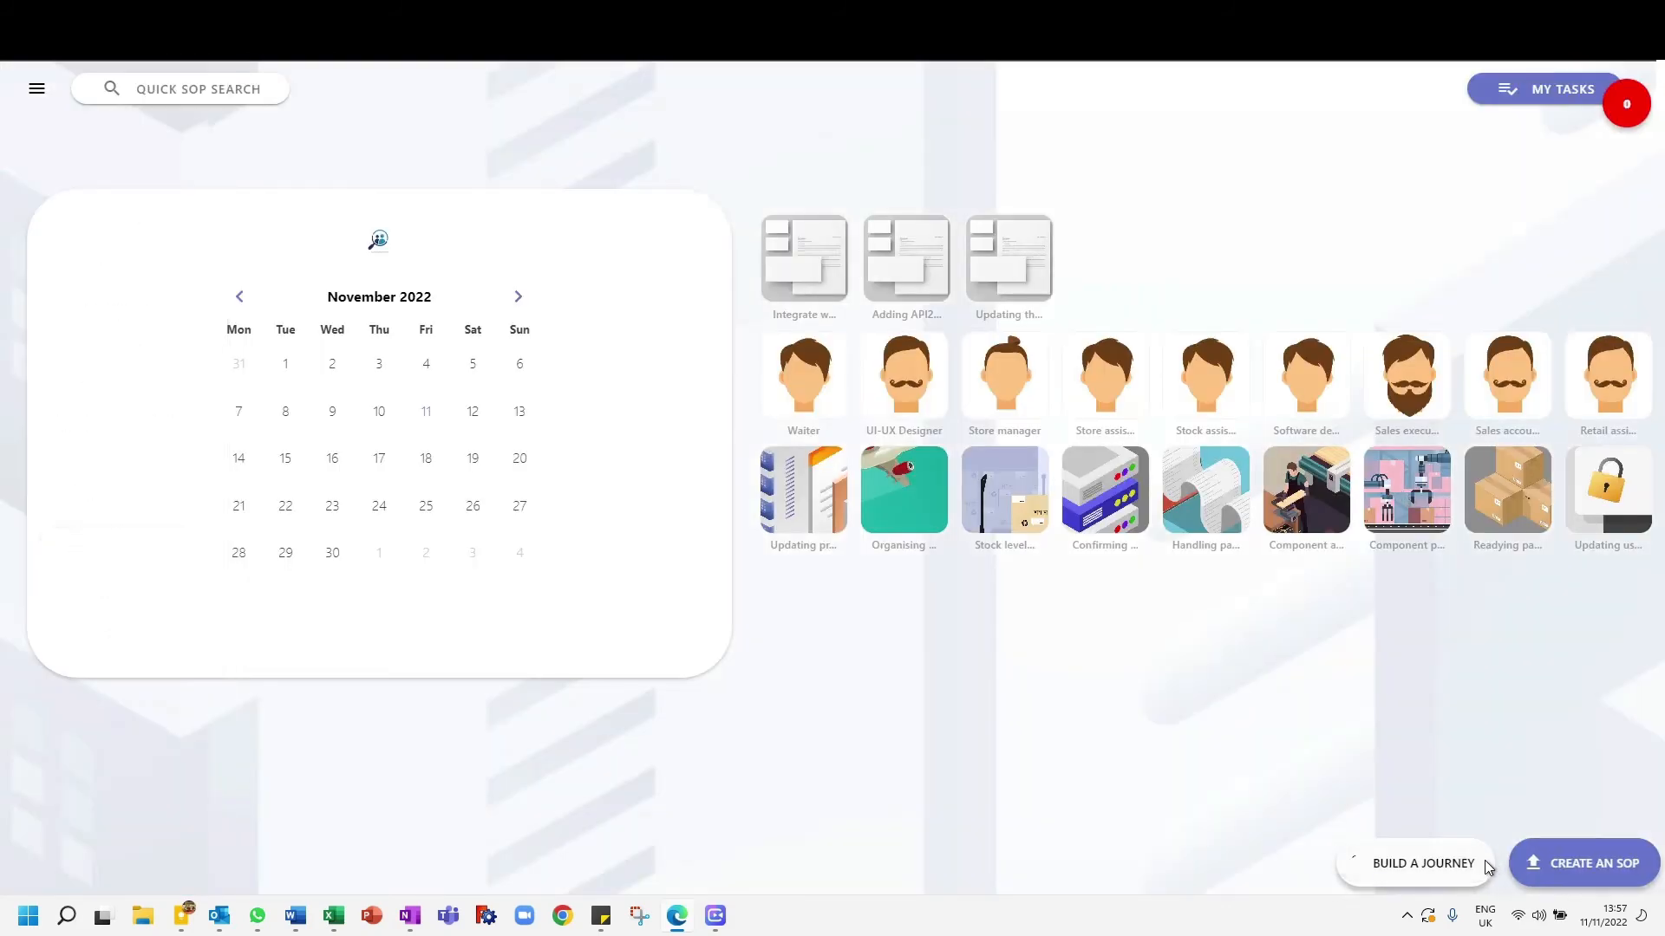
- Start building a journey and choose "Integrate with the Invoicing API with Stripe" as the first company procedure for stage 1
click(1485, 860)
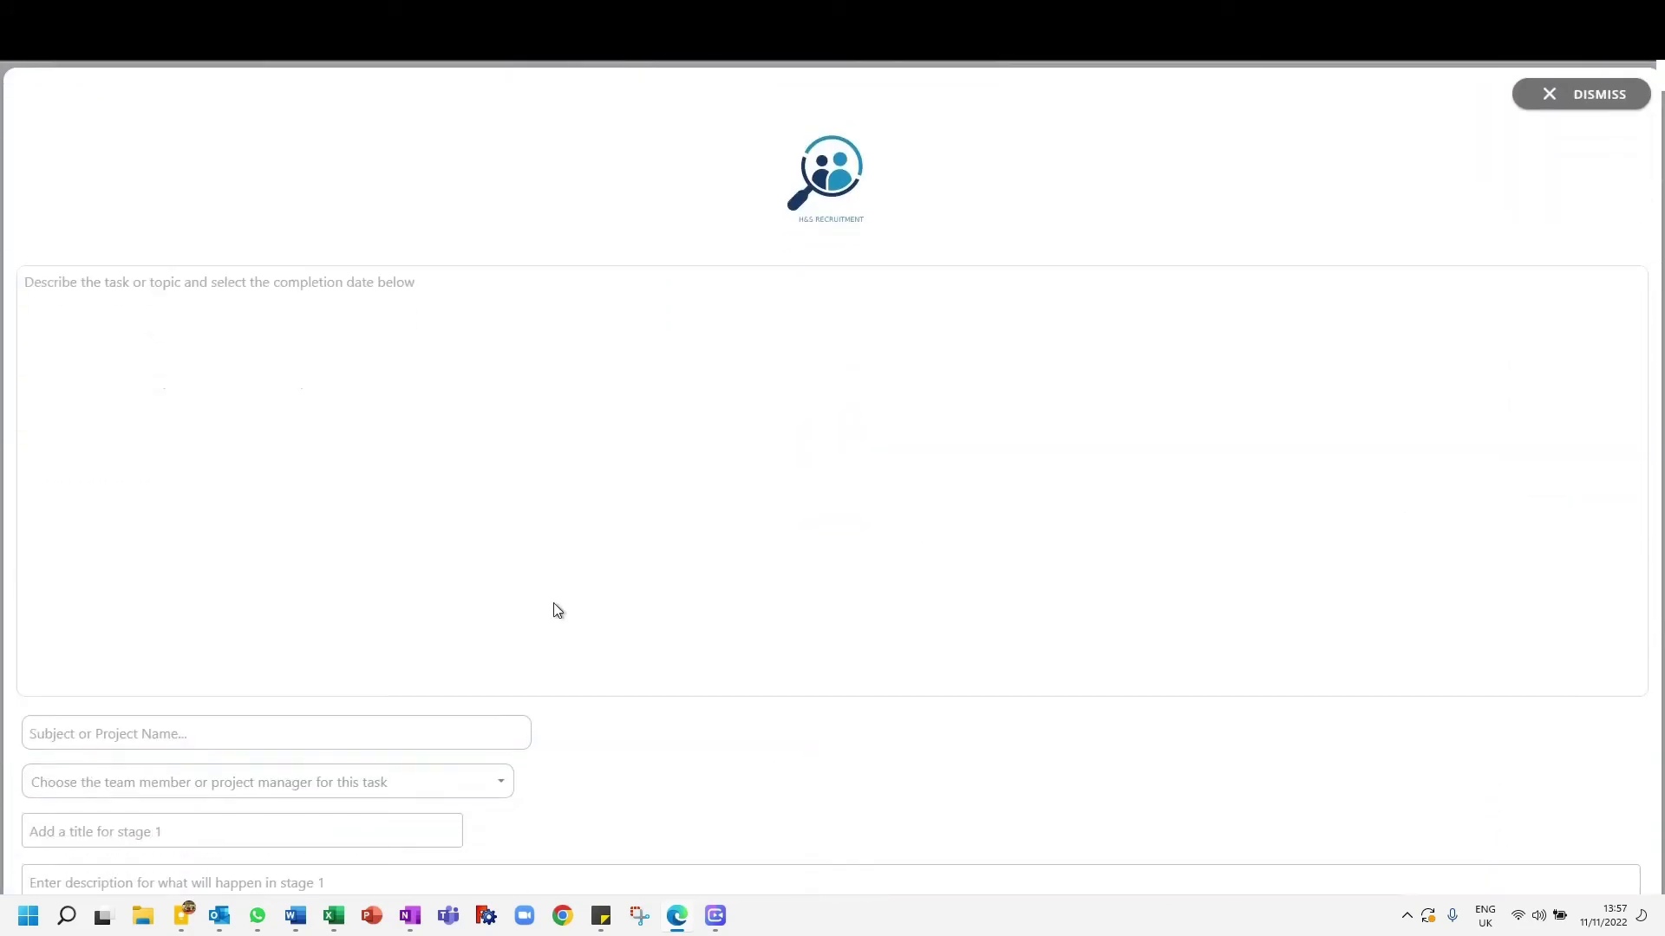
scroll(645, 694, down, 4)
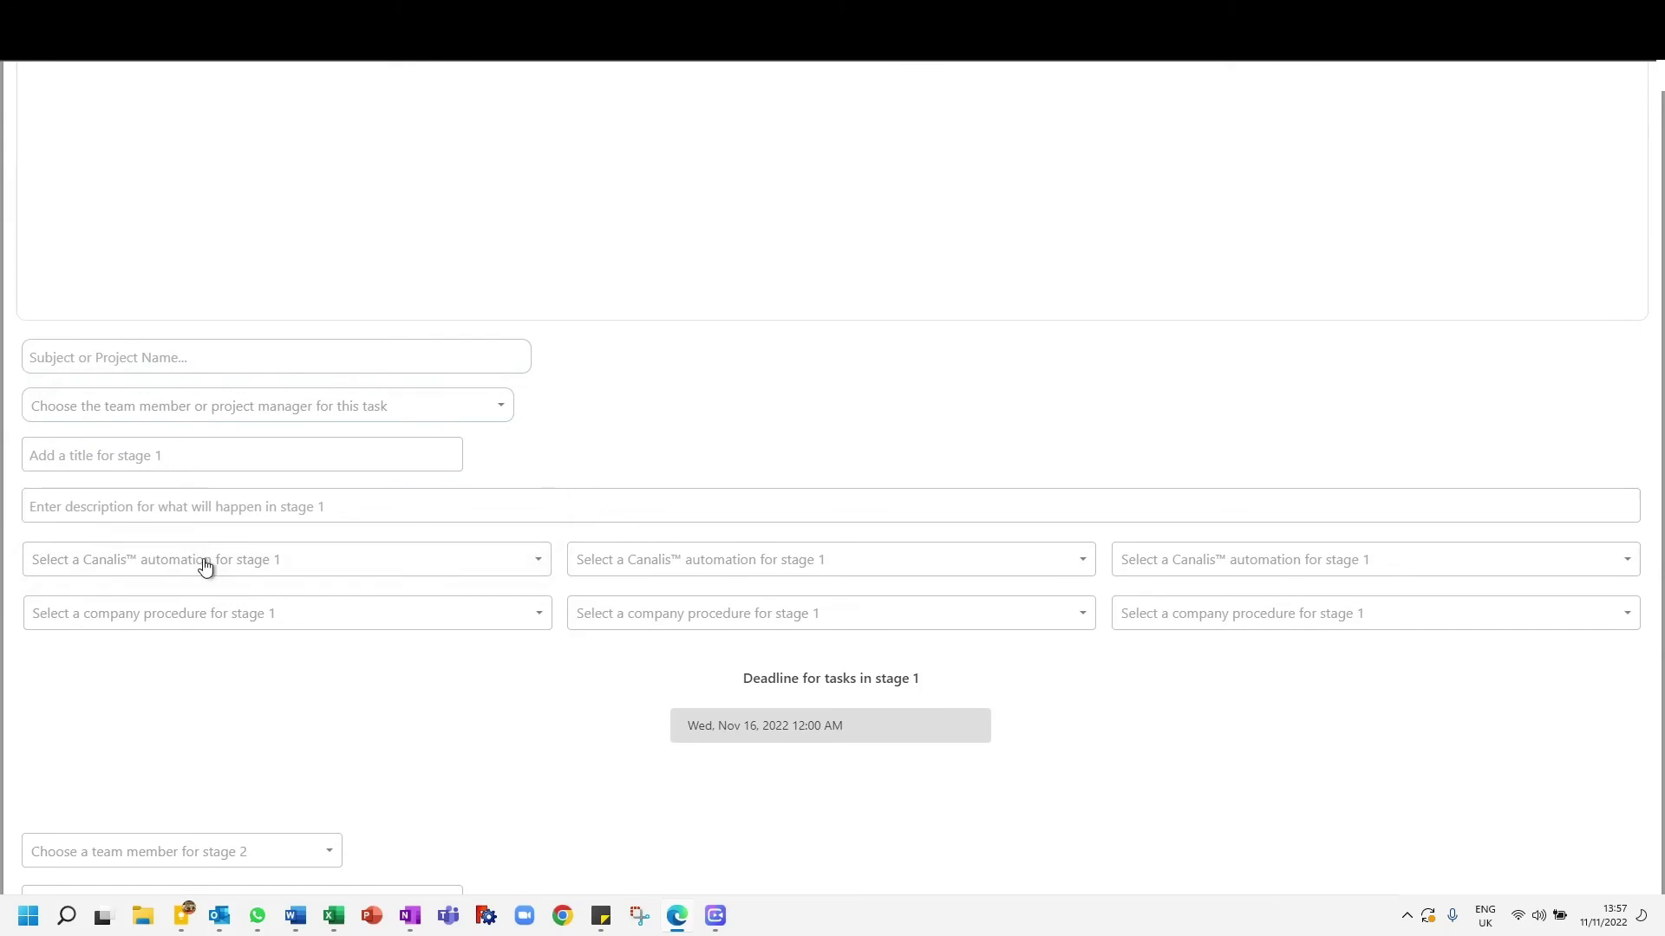
click(208, 615)
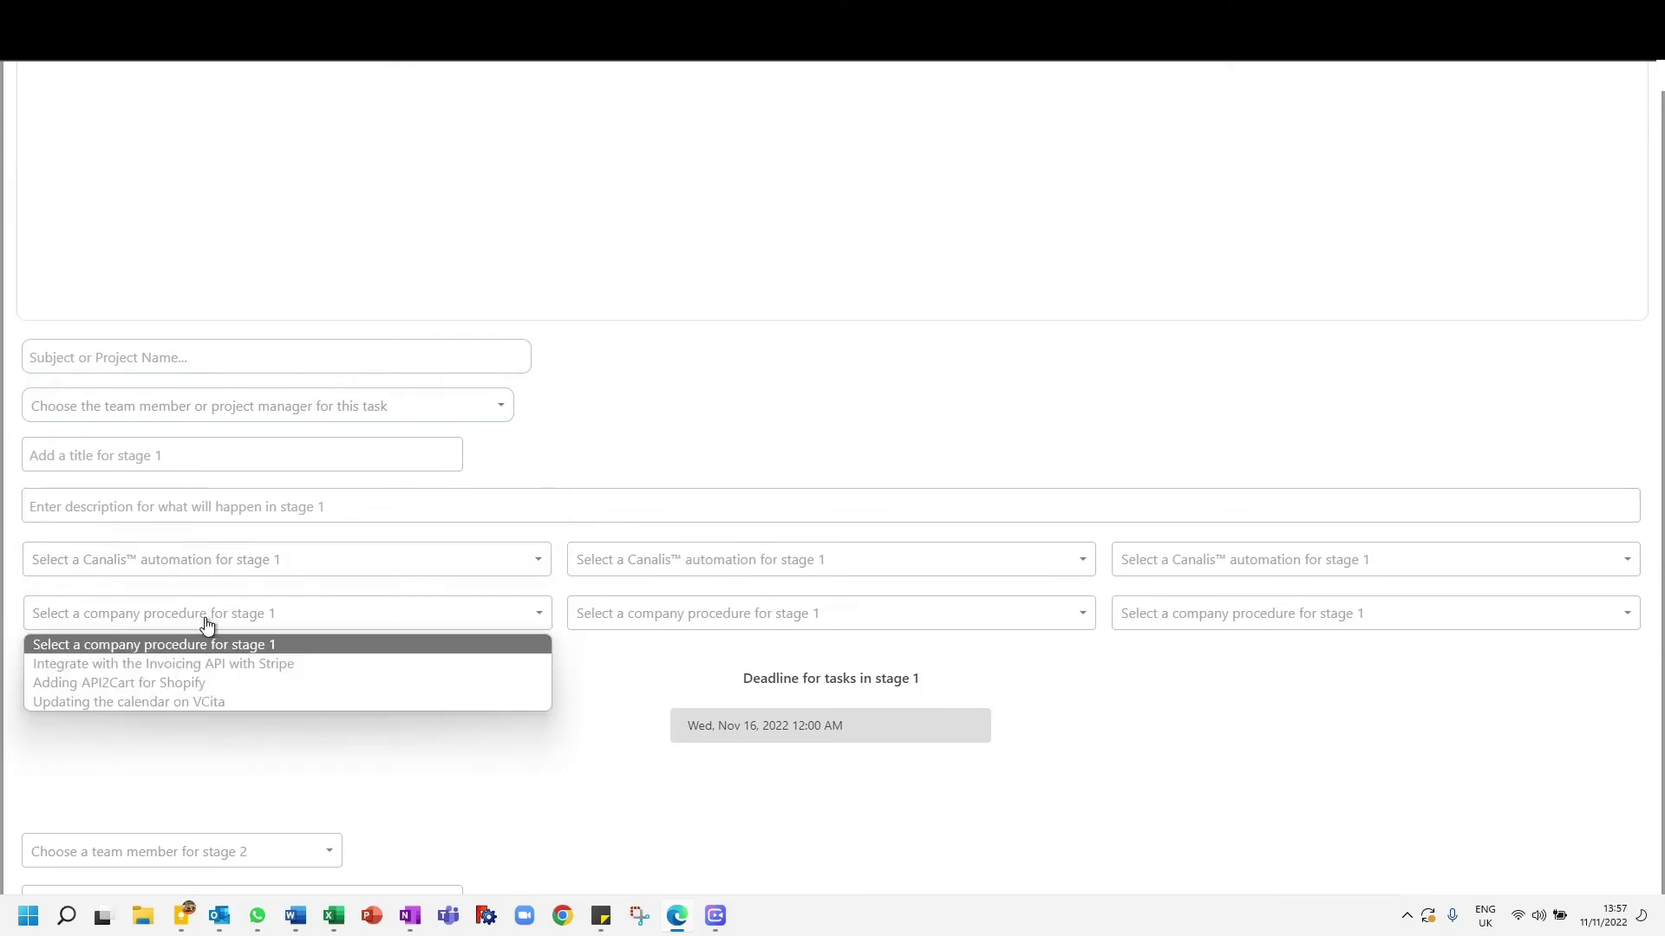
click(176, 663)
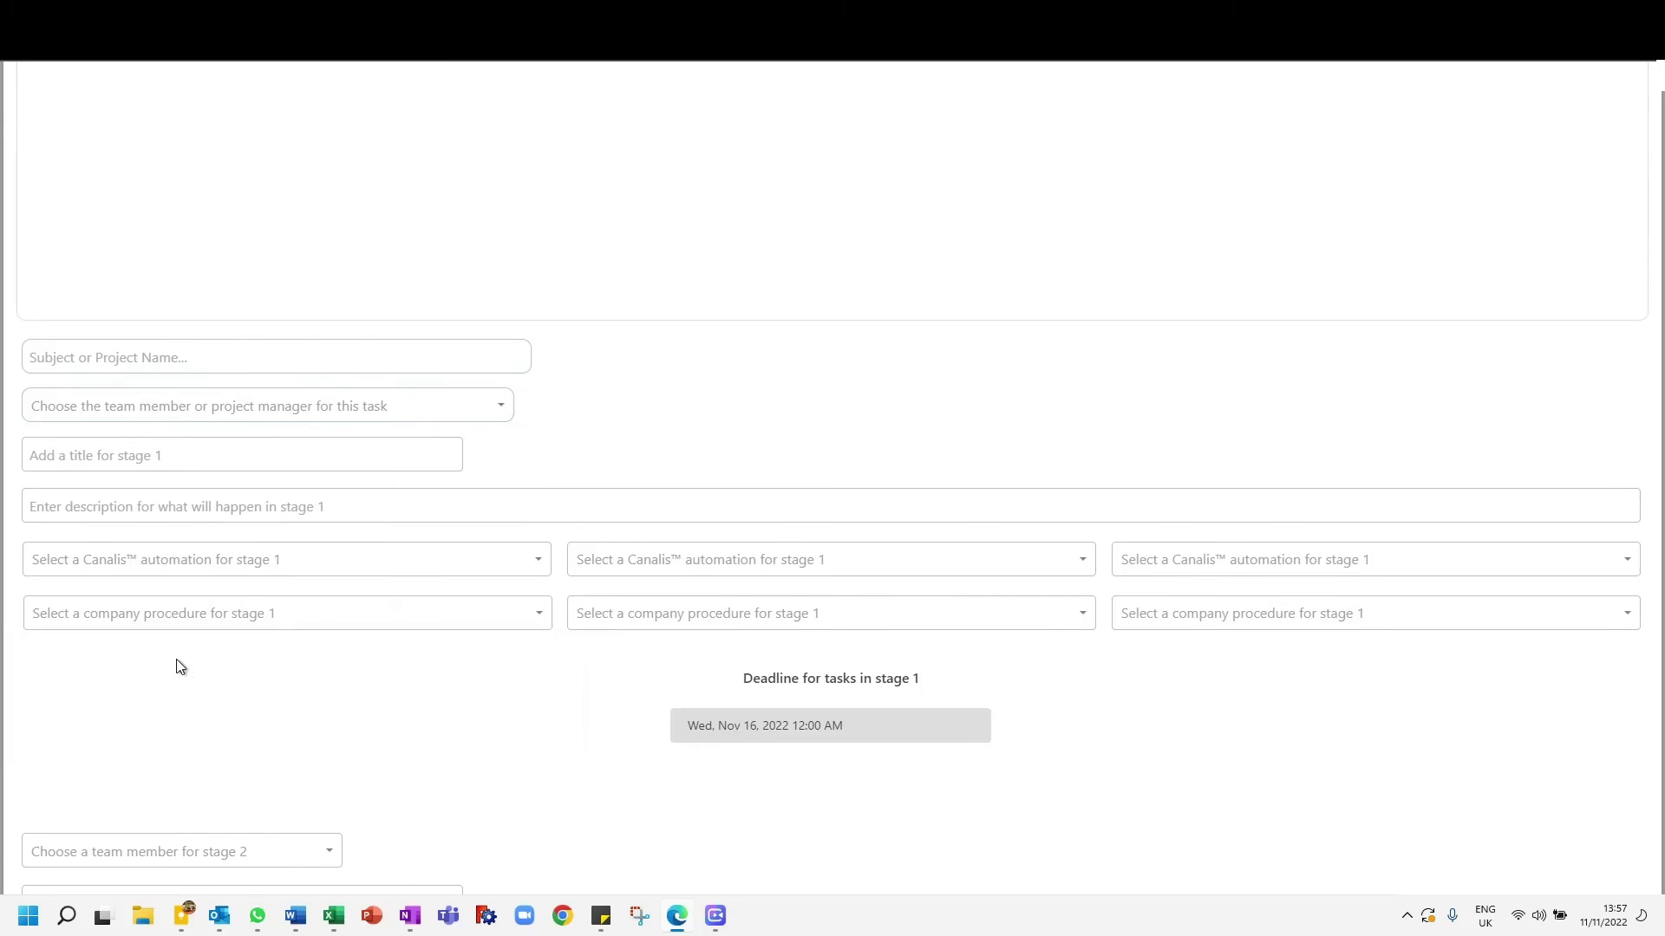
- Check the journey's stage preview cards and the procedure chosen for stage 1, and dismiss the journey form
scroll(69, 735, down, 3)
scroll(69, 735, down, 20)
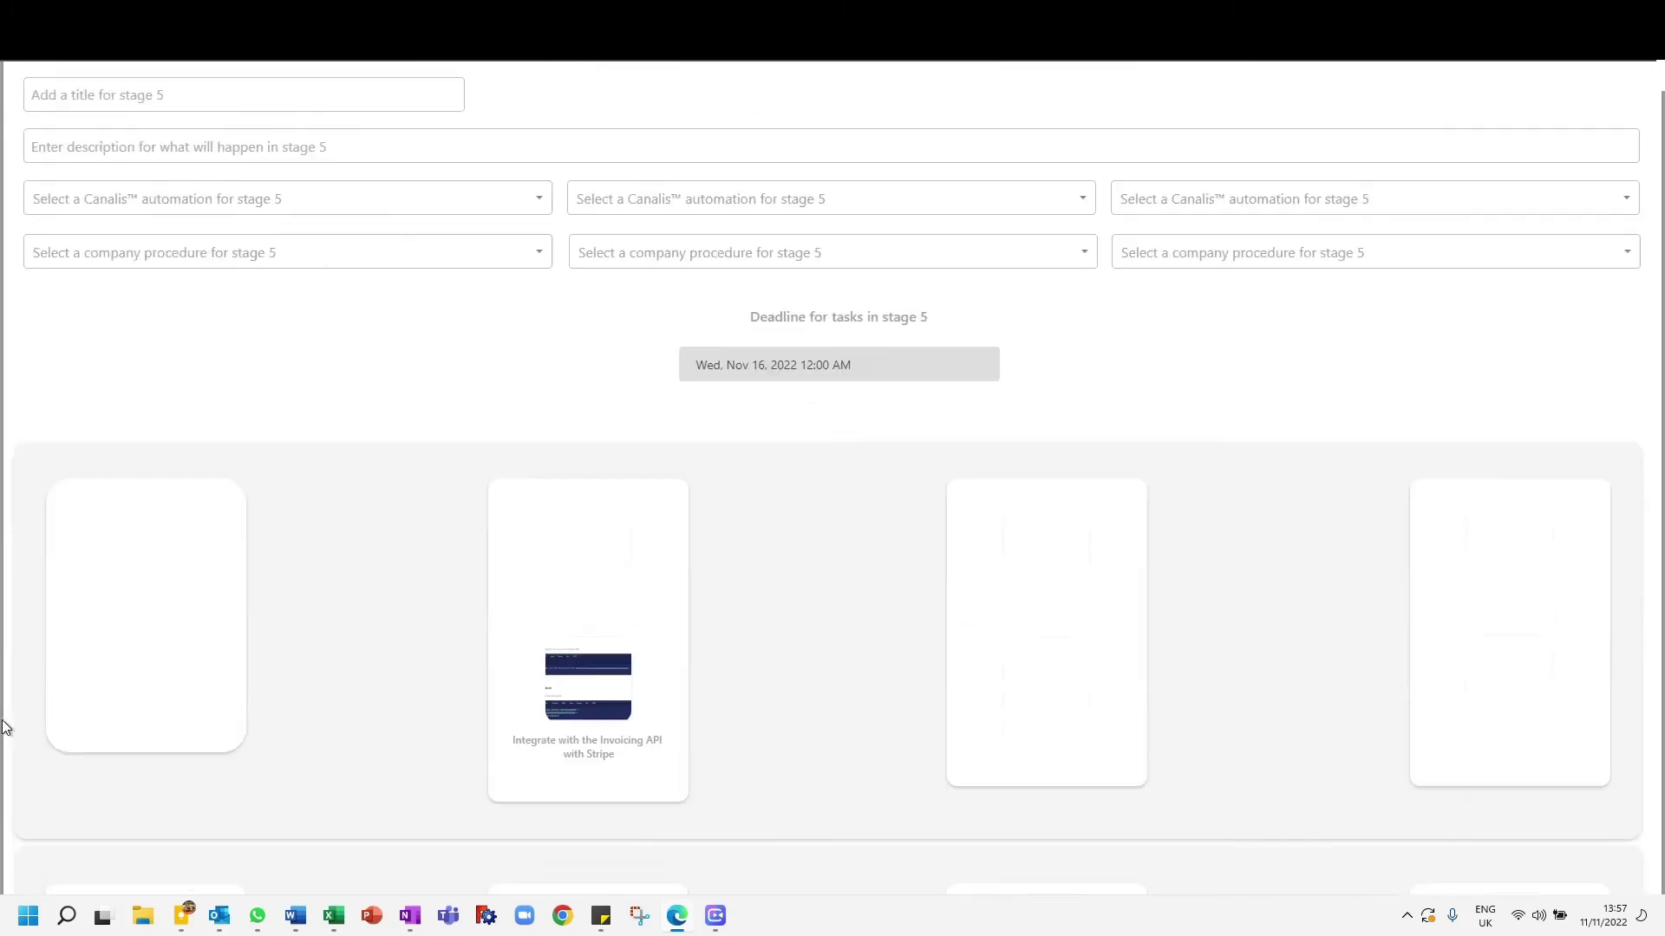
scroll(564, 491, up, 5)
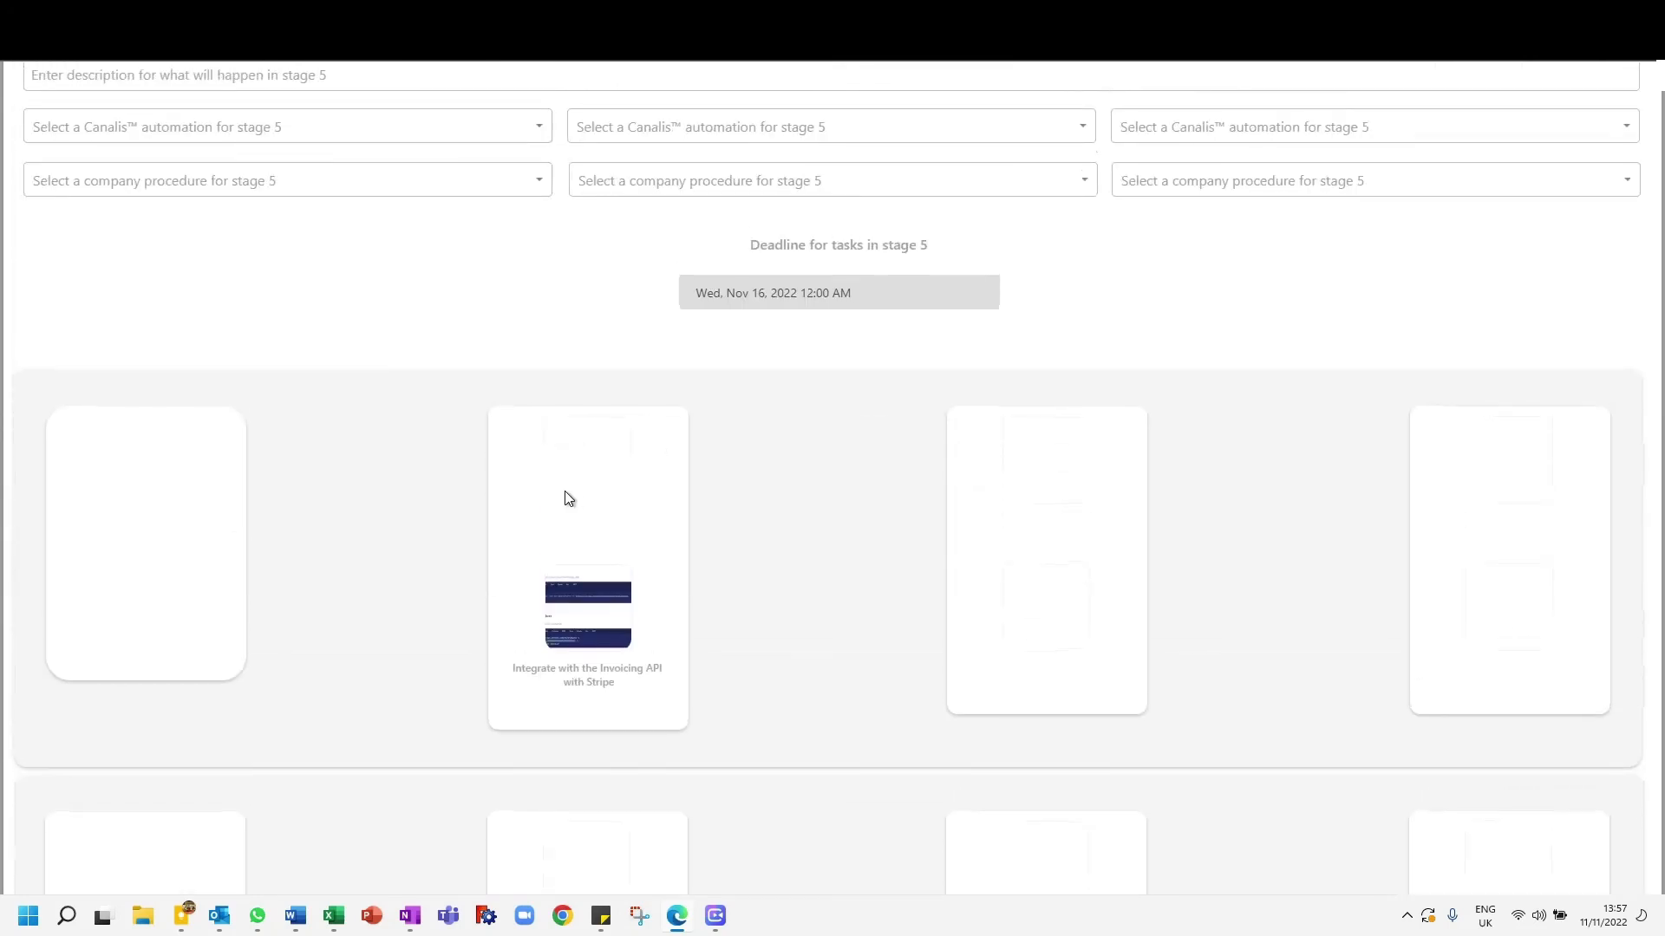
scroll(424, 698, up, 20)
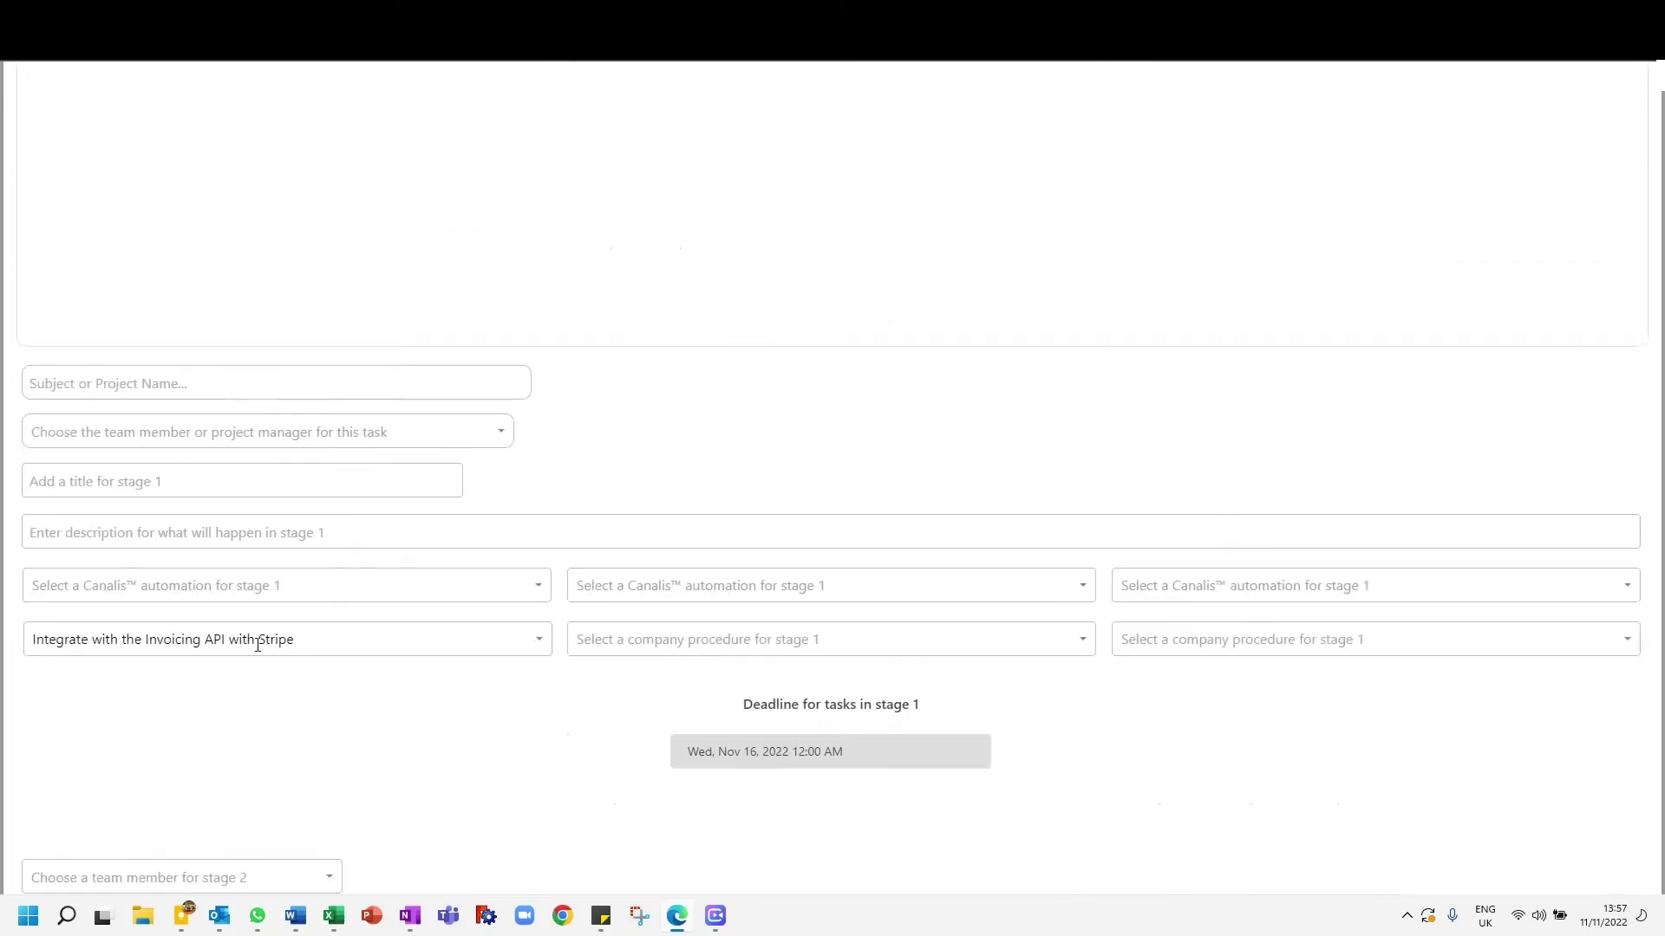
click(1579, 97)
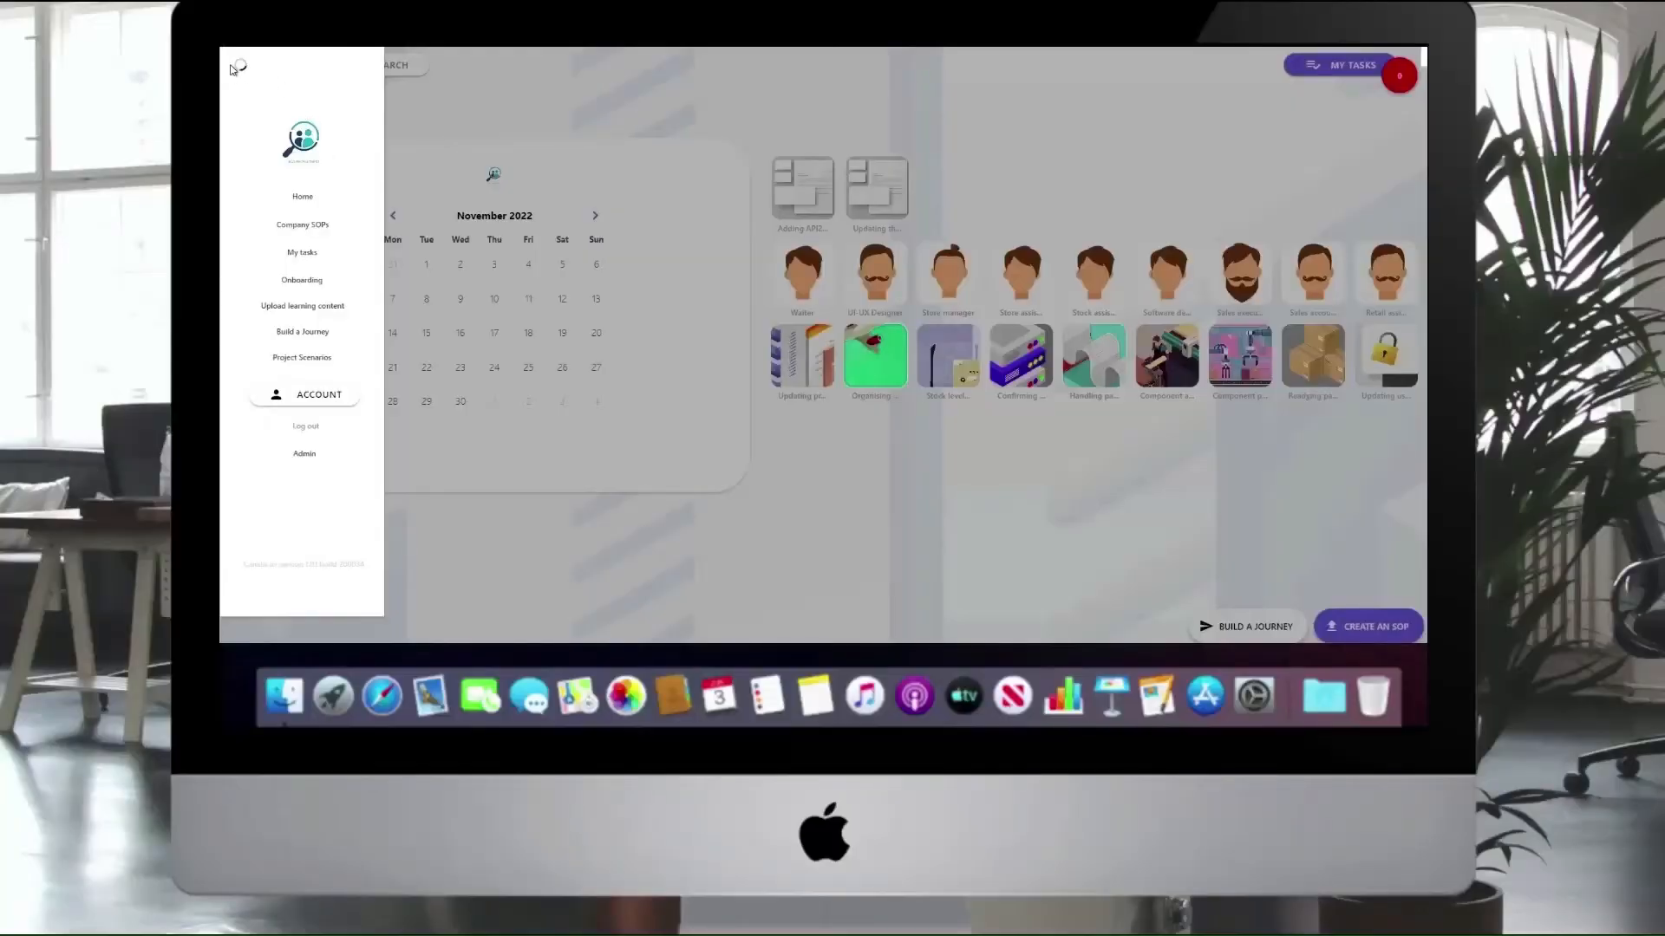
- Look through the SOP form, the Warehouse for Production workspace map and the company functions, and close the company functions view
click(236, 67)
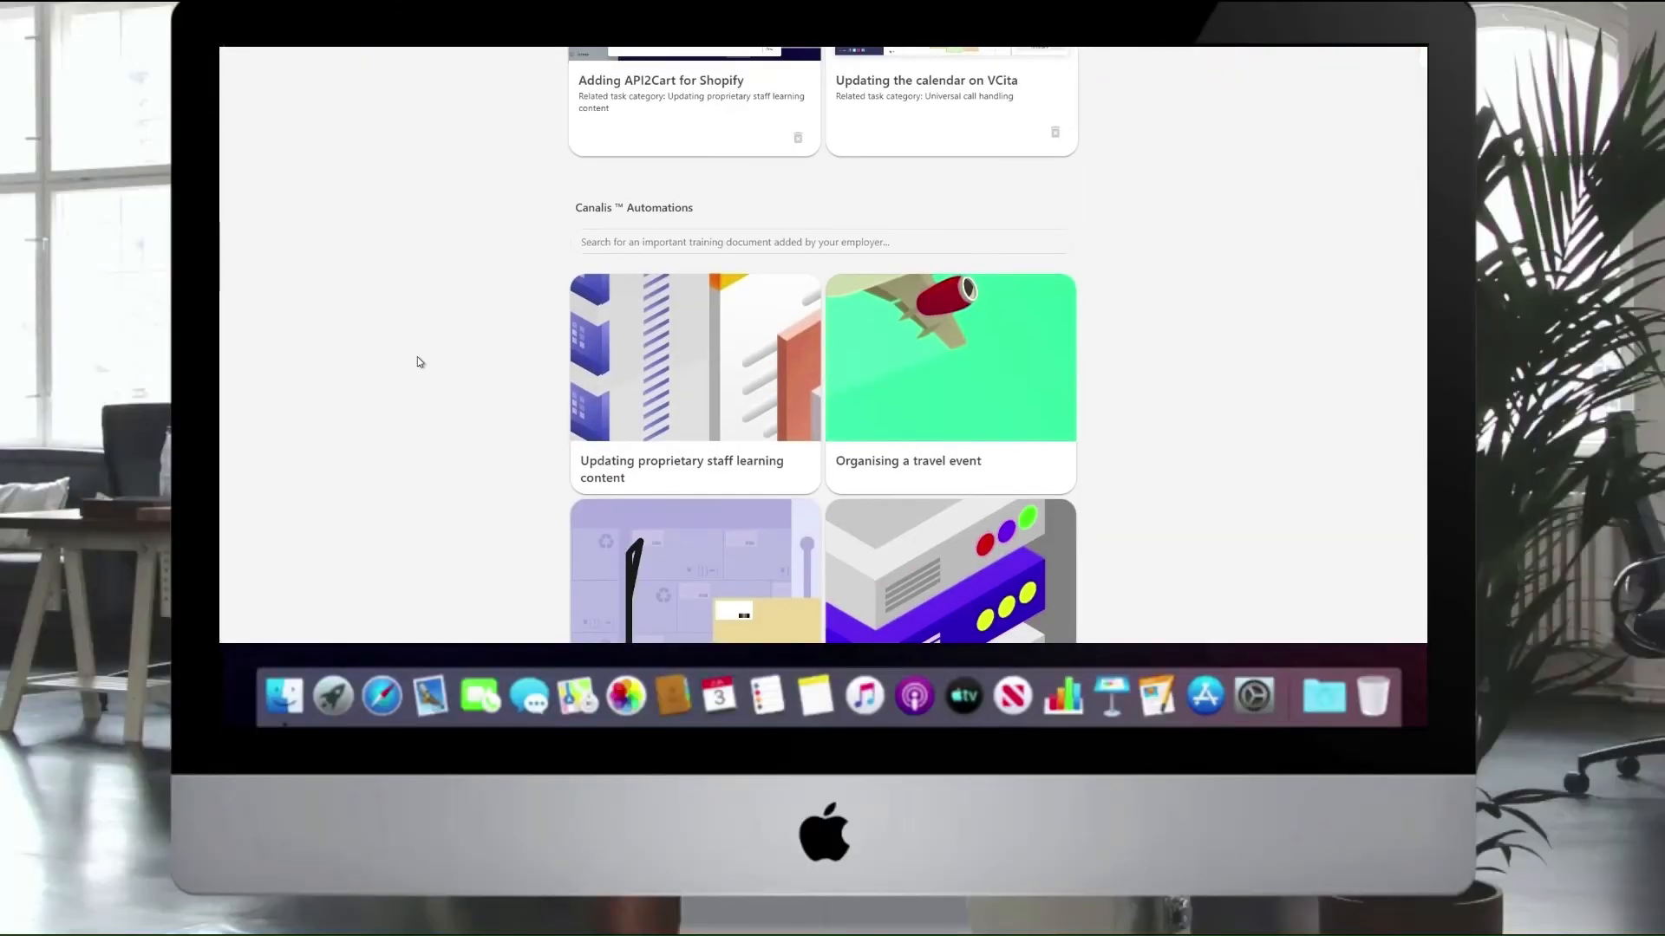
scroll(422, 364, up, 2)
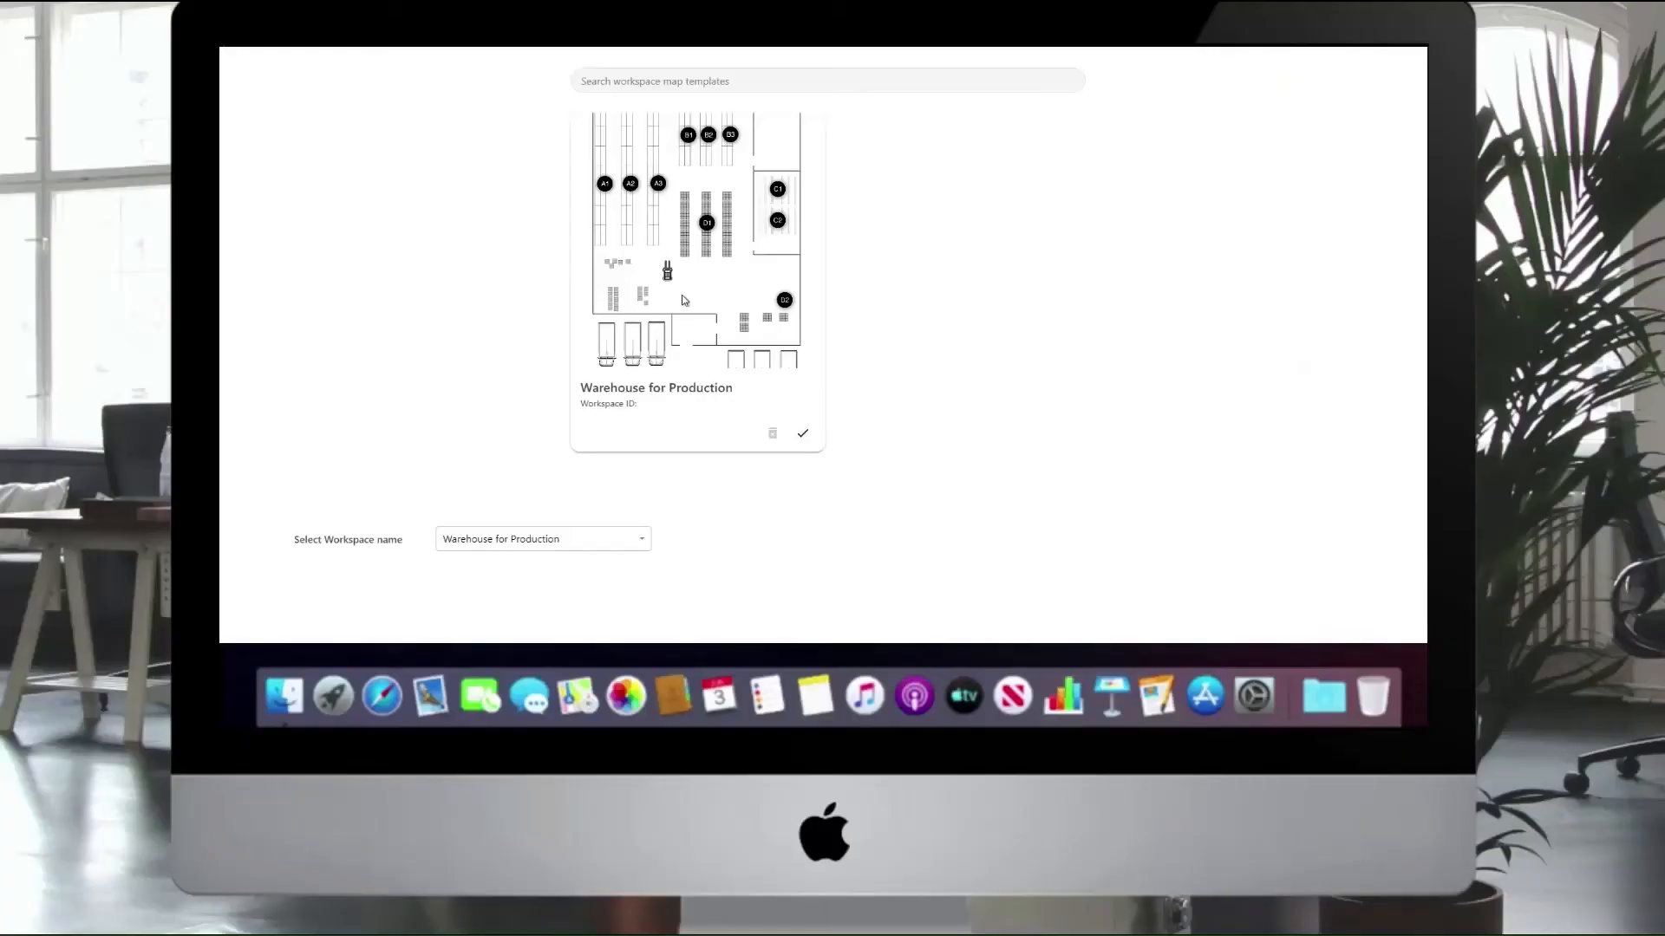
scroll(684, 304, up, 2)
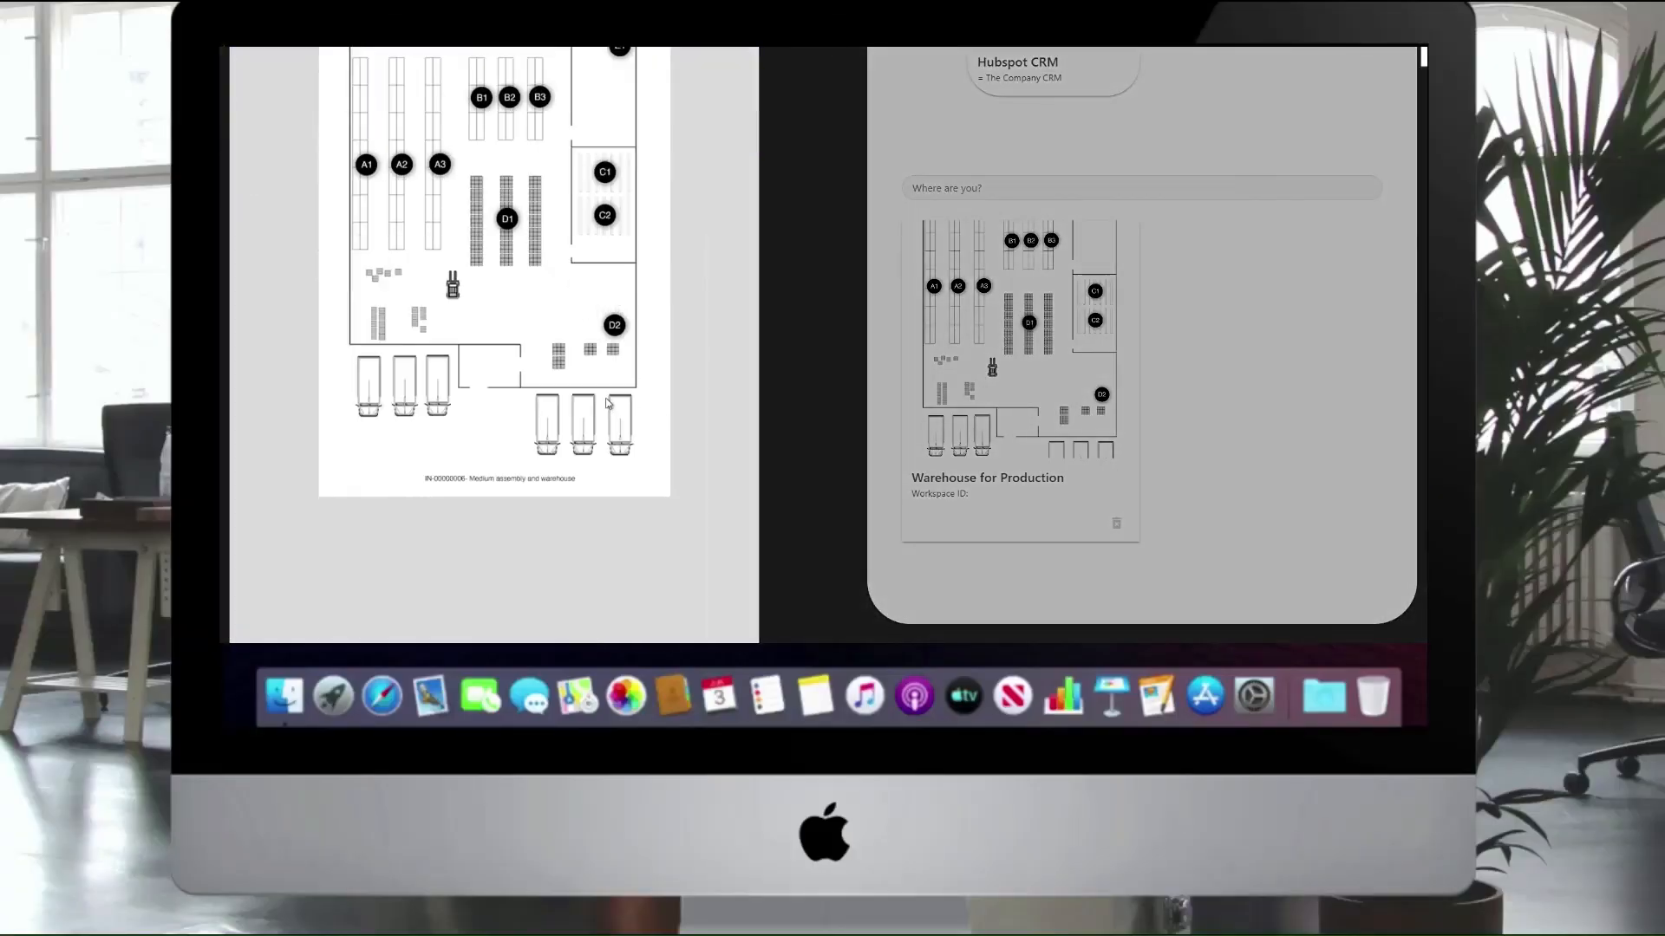
scroll(608, 403, down, 1)
scroll(608, 403, up, 3)
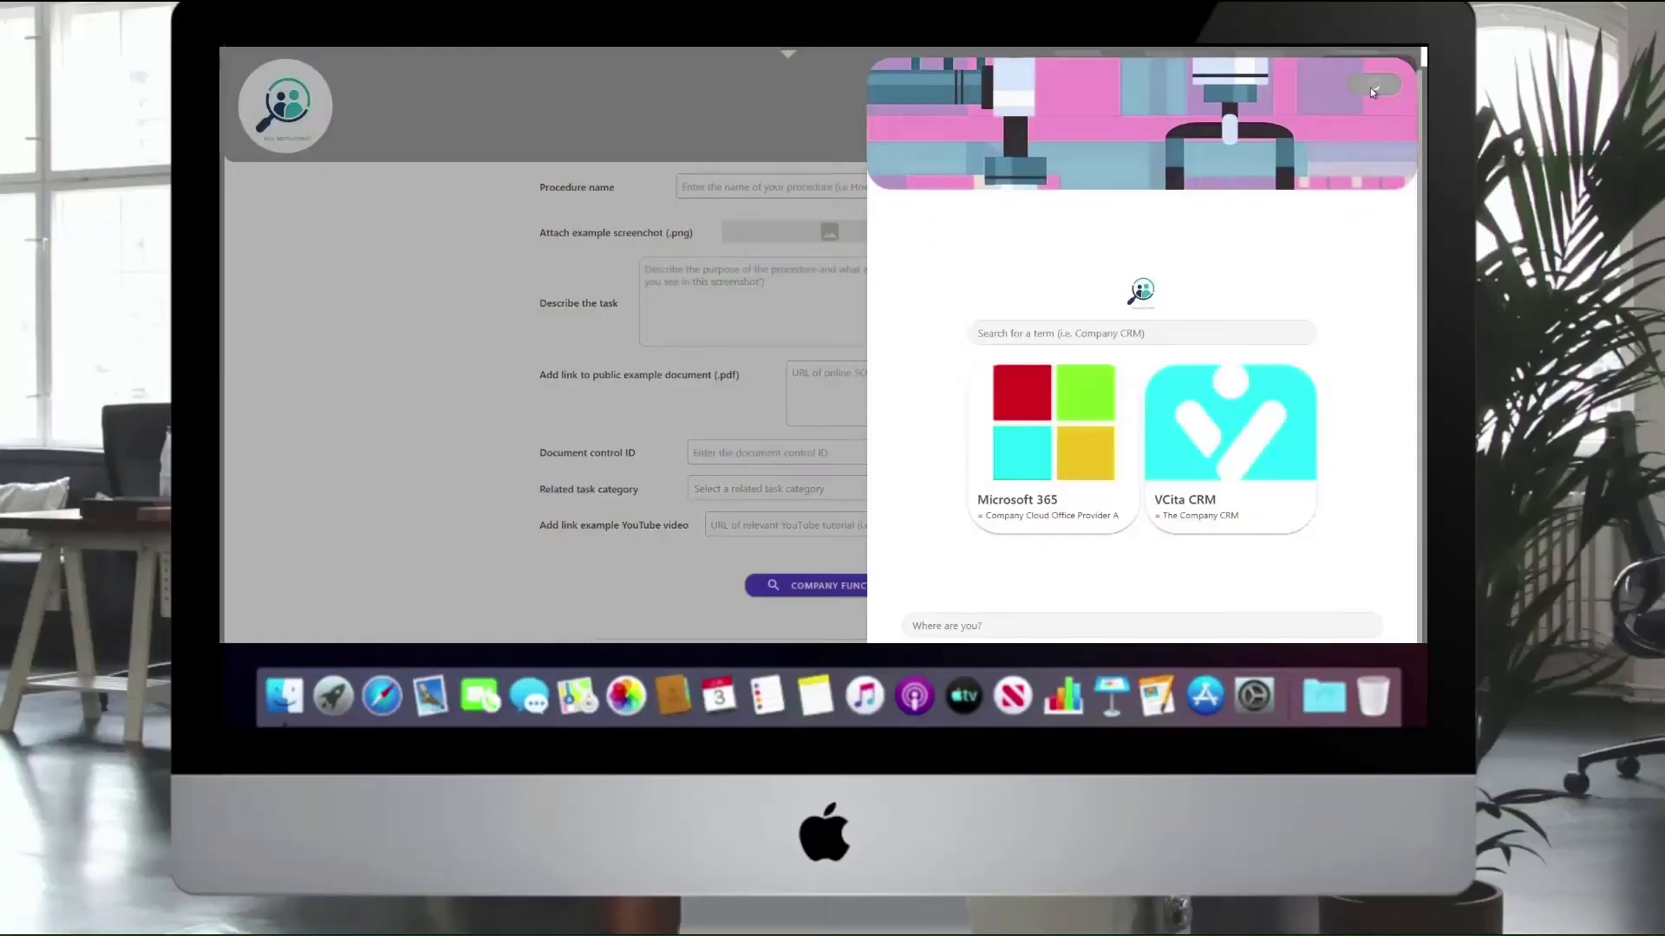
click(1372, 87)
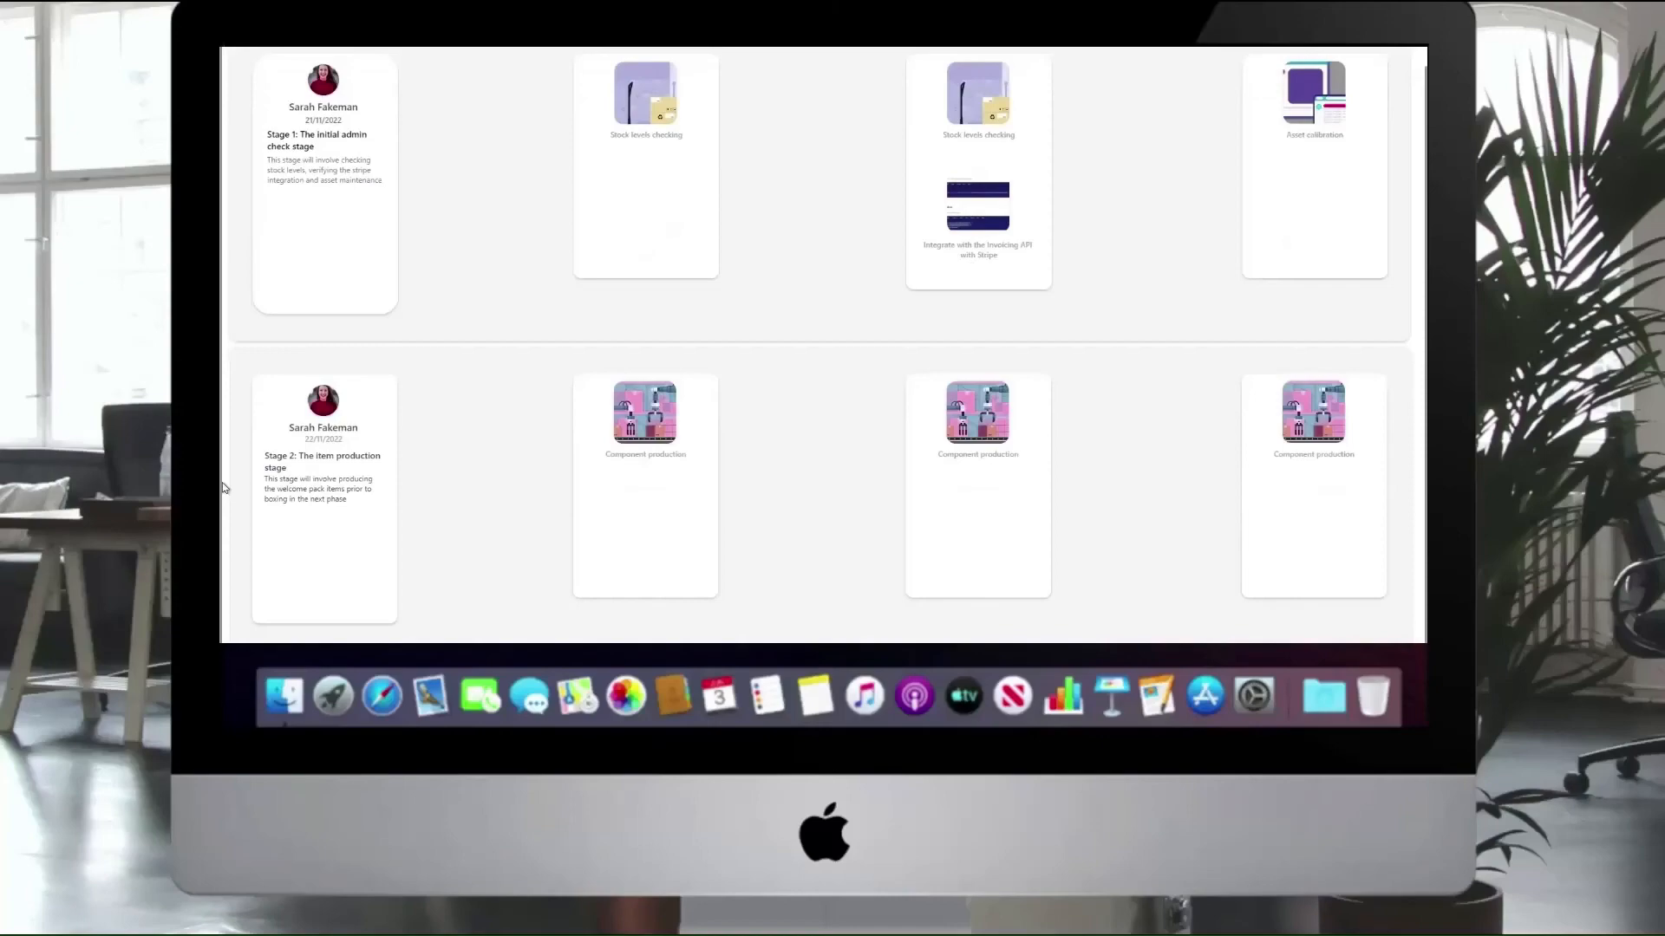
- Review the journey's production and assembly stages and open "The admin check and stock prep schedule" from the 22 November 2022 calendar day
scroll(222, 488, down, 3)
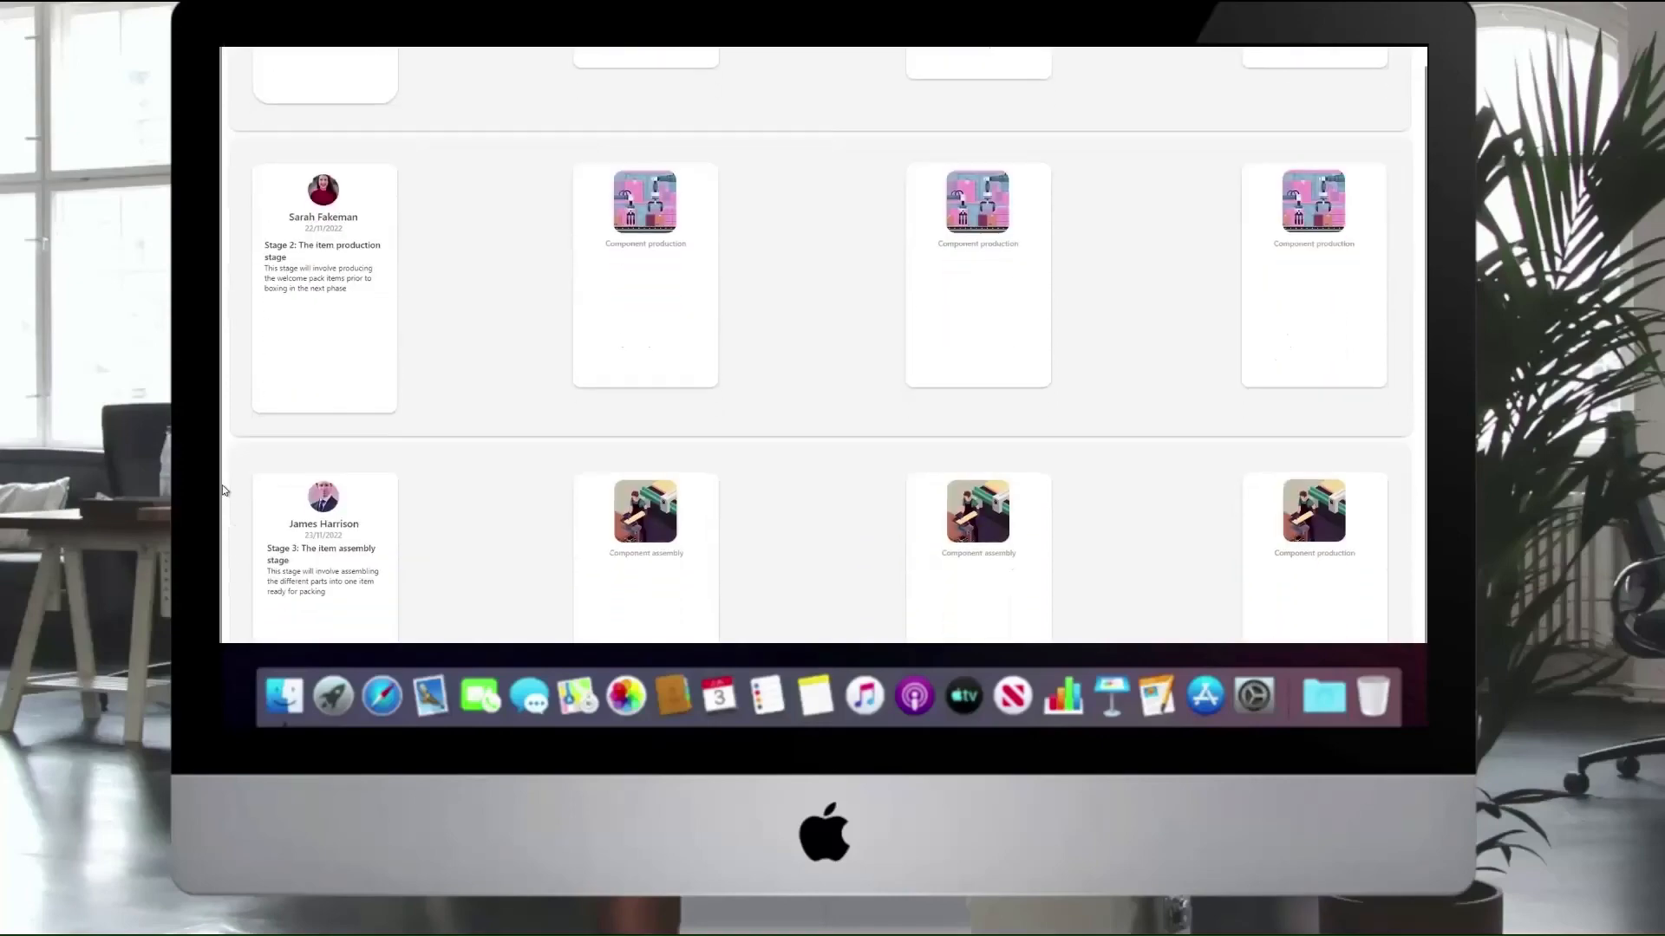
scroll(223, 491, down, 5)
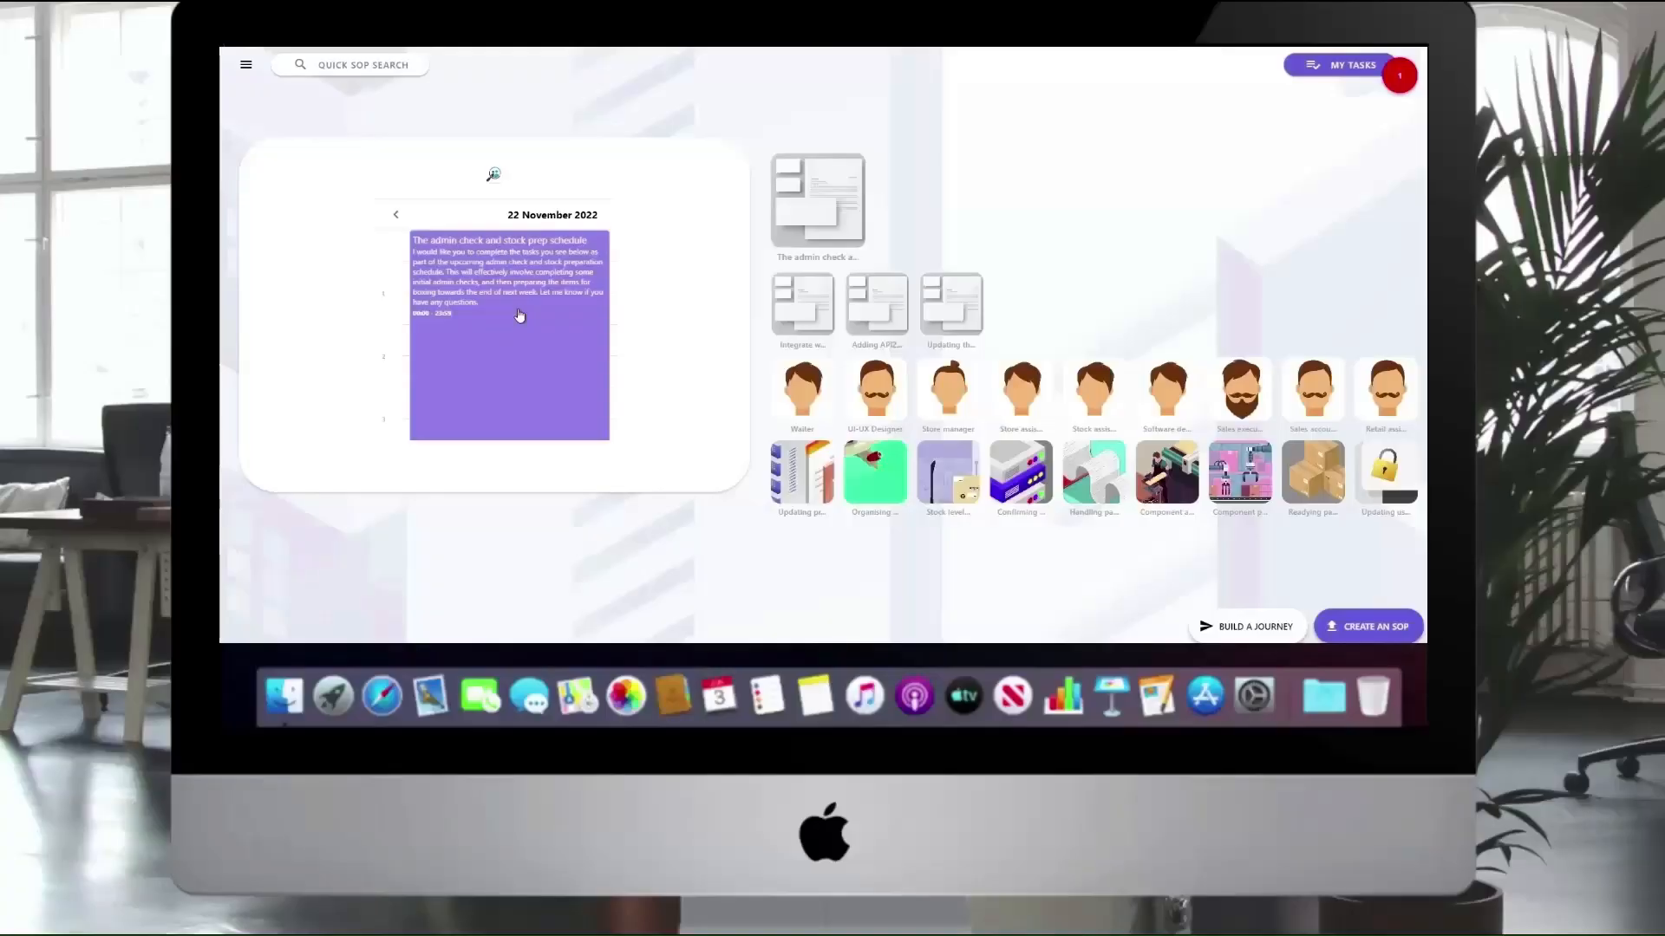
click(517, 314)
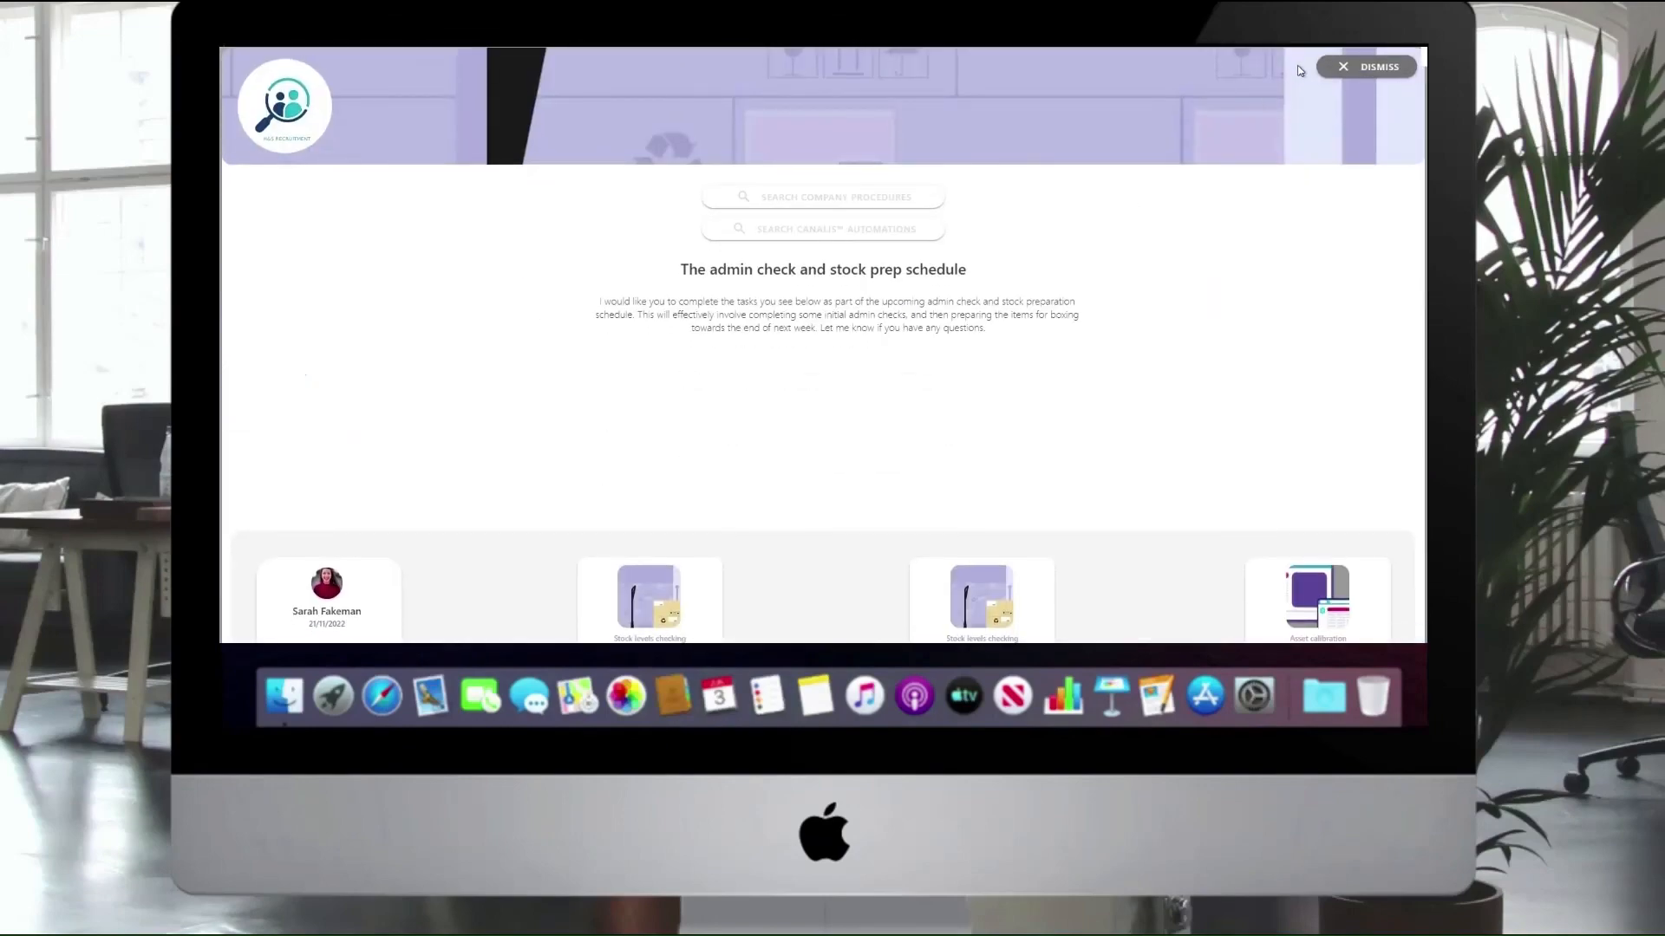